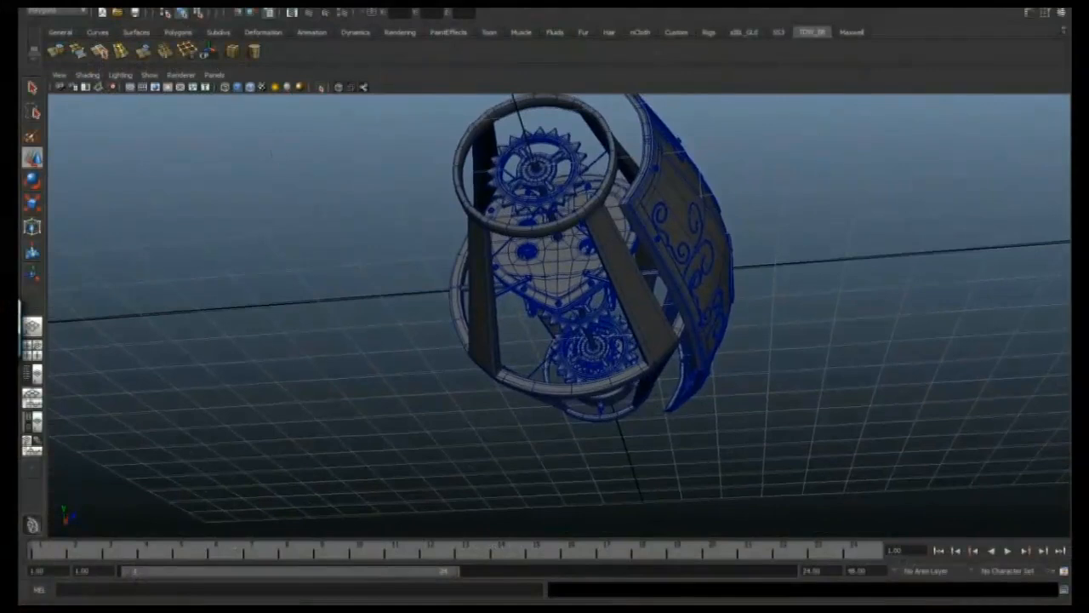
Extract the underside faces of the low-poly shell around the mechanism and delete the shell's remaining faces.
click(253, 104)
alt+drag(482, 221, 544, 270)
right_drag(545, 271, 547, 311)
click(541, 315)
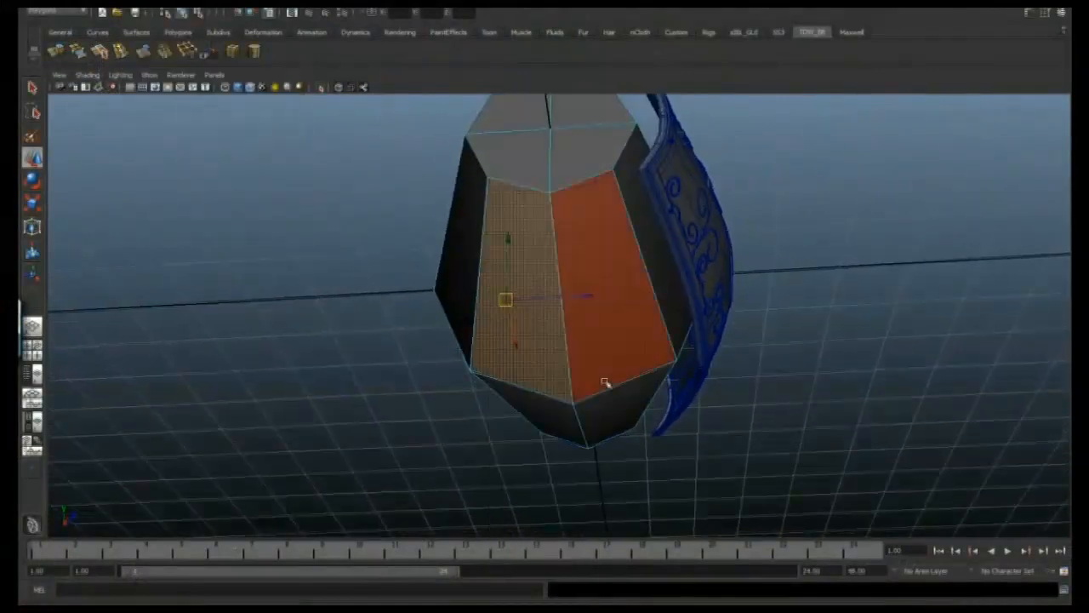
alt+drag(598, 359, 549, 345)
click(144, 52)
alt+drag(582, 312, 643, 383)
drag(607, 449, 435, 292)
click(611, 185)
key(Delete)
click(435, 292)
Insert one edge loop across each half of the underside panel using the Multiple edge loops option set to 1.
alt+right_drag(435, 292, 587, 298)
alt+drag(588, 298, 677, 314)
click(1046, 13)
alt+drag(771, 270, 678, 290)
key(e)
key(w)
click(122, 52)
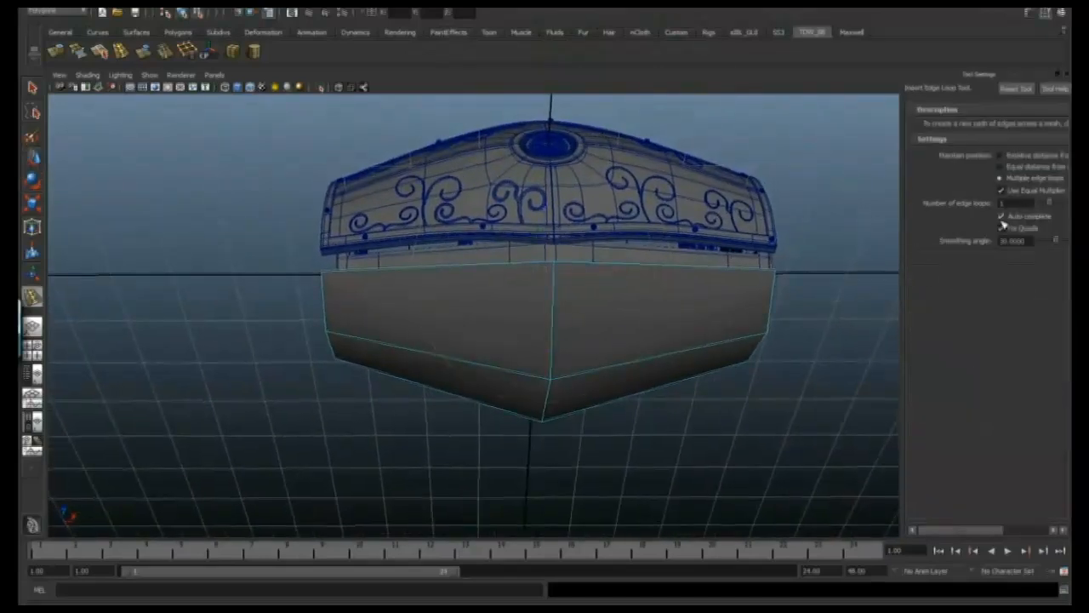
alt+drag(674, 356, 671, 362)
alt+drag(492, 361, 686, 270)
click(550, 340)
click(571, 311)
key(q)
scroll(686, 269, down, 5)
click(1067, 74)
Move the two new edge loops on the underside panel to round out its profile.
alt+drag(686, 318, 522, 343)
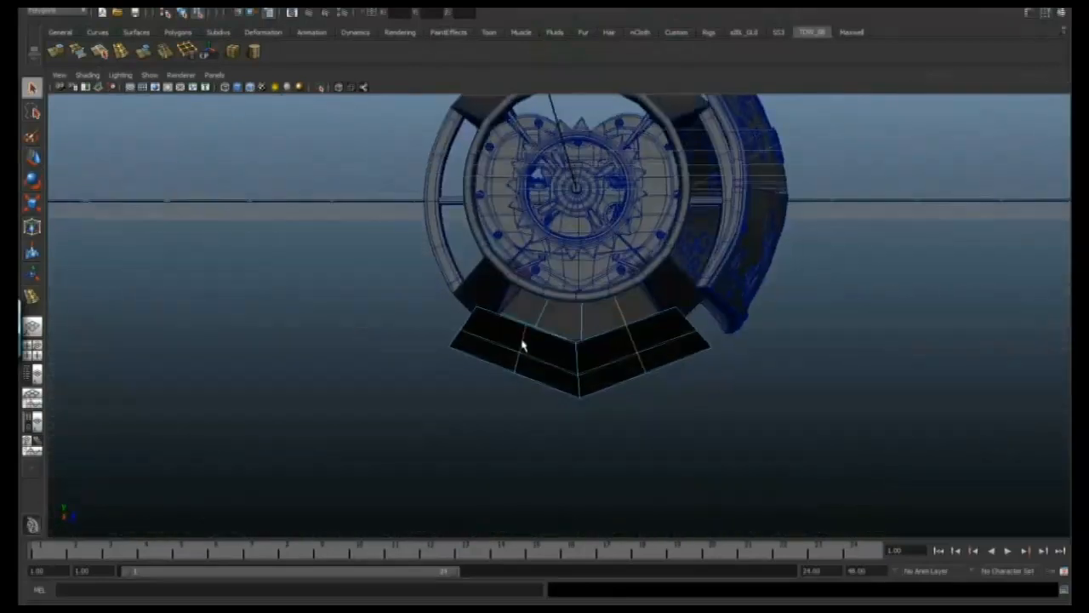
alt+drag(576, 267, 432, 343)
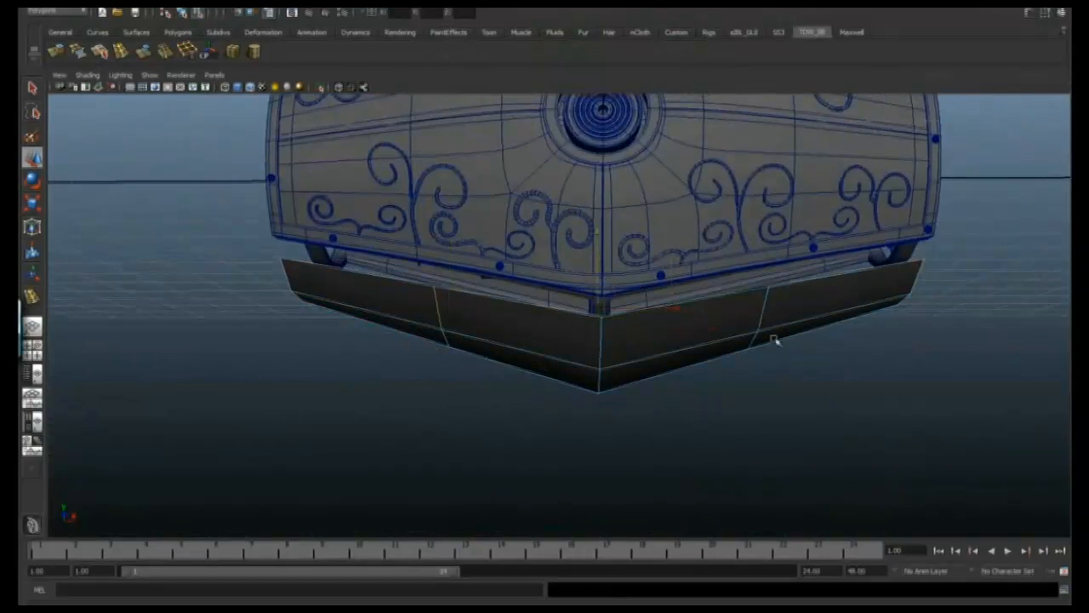
alt+middle_drag(593, 266, 580, 262)
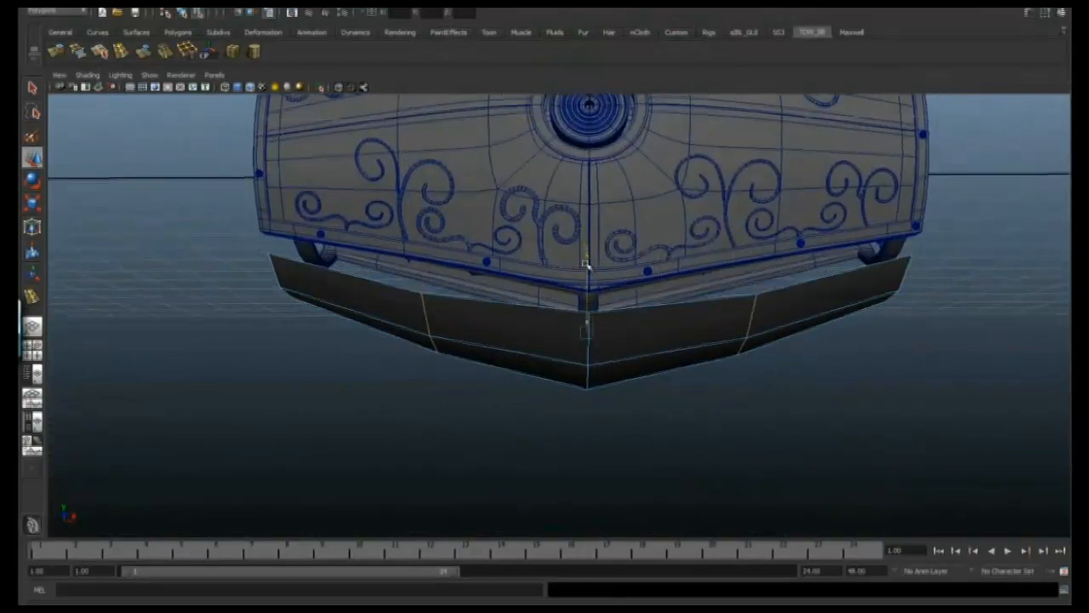
alt+drag(585, 266, 500, 337)
Insert another edge loop between the middle and each end of the panel, and reposition these loops to smooth the curve.
click(120, 52)
alt+drag(504, 299, 477, 325)
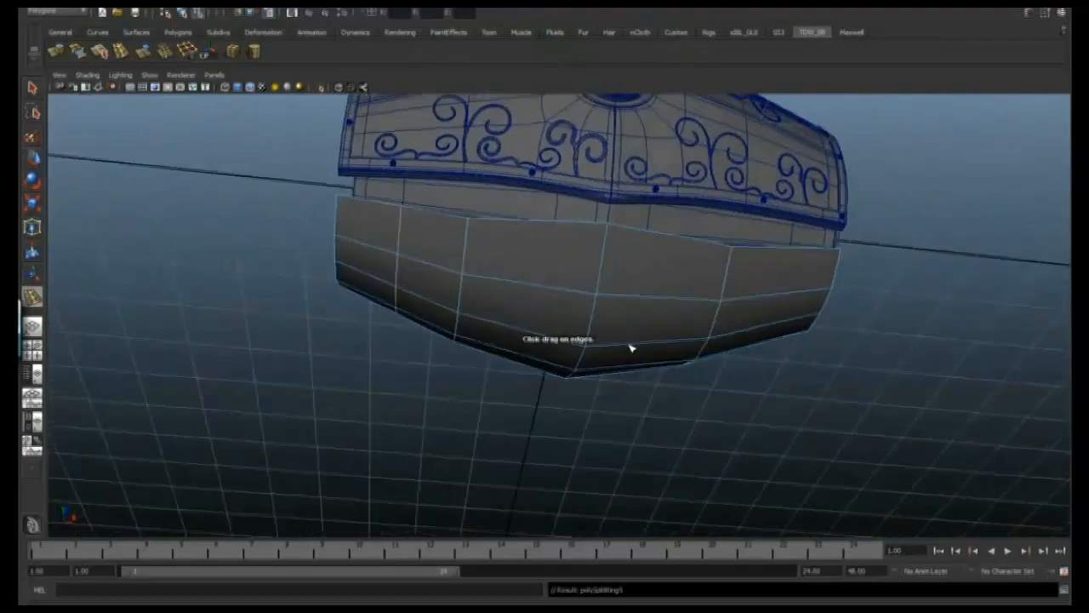
click(631, 348)
alt+drag(632, 348, 638, 352)
click(32, 89)
alt+drag(578, 308, 607, 340)
click(32, 158)
alt+drag(555, 199, 558, 226)
alt+drag(646, 248, 400, 270)
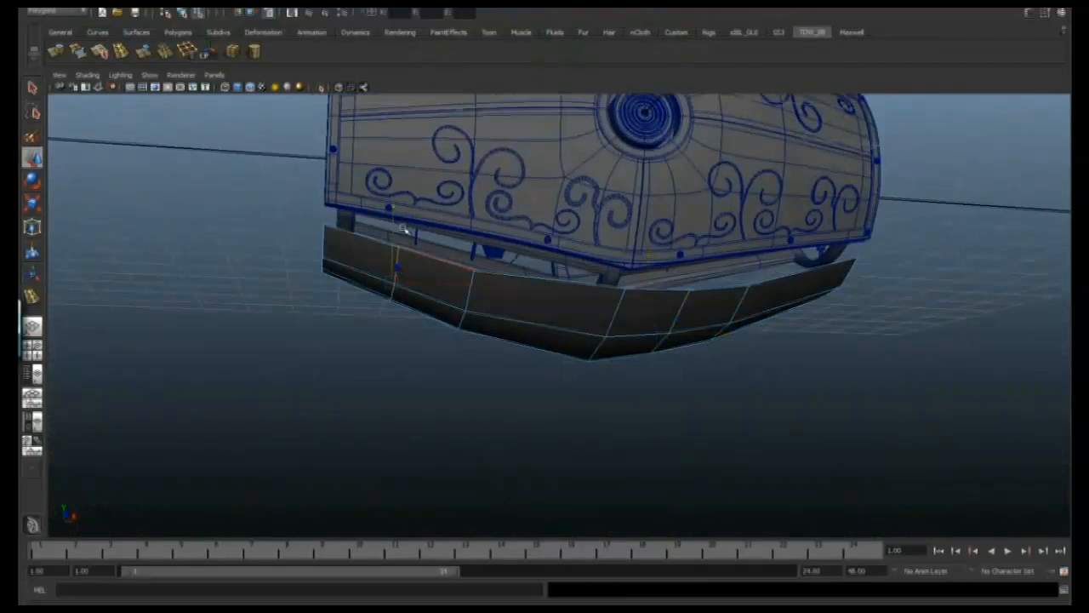
Select the central block of faces on the panel's underside.
alt+drag(390, 209, 554, 289)
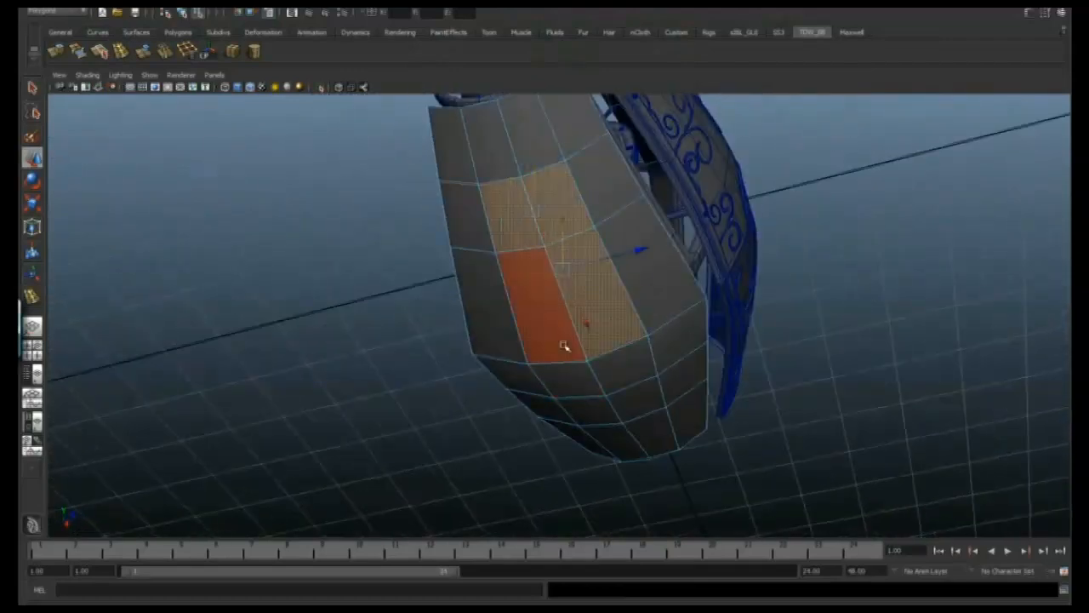
alt+drag(622, 316, 579, 363)
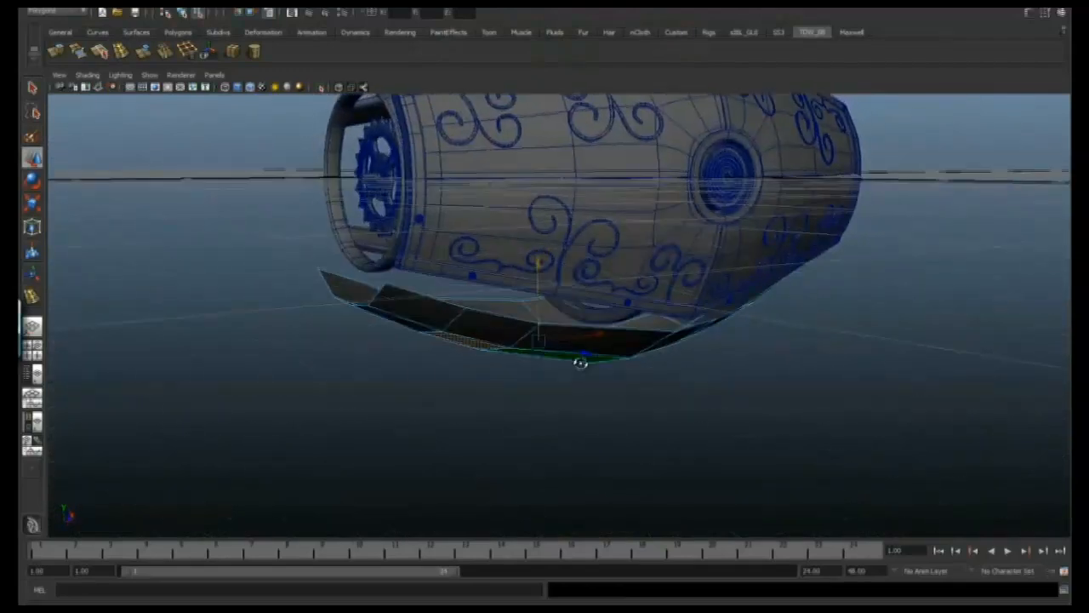
alt+drag(580, 363, 582, 297)
Try to extrude the selected central faces of the underside panel.
click(60, 53)
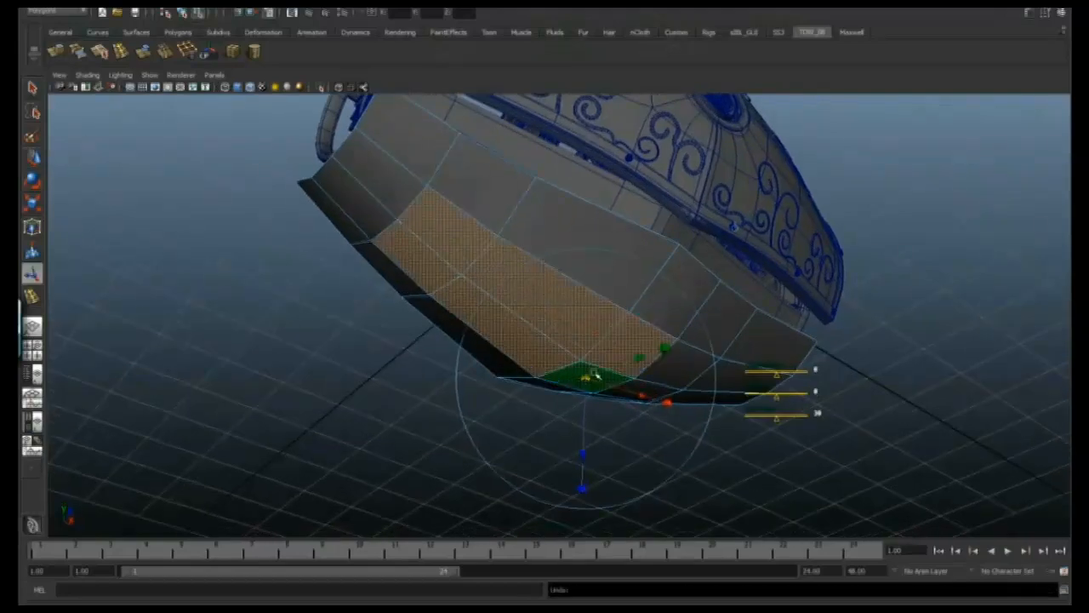
alt+drag(595, 374, 498, 233)
alt+drag(506, 315, 488, 308)
click(32, 87)
mouse_move(572, 291)
alt+mouse_down()
mouse_move(587, 304)
mouse_move(562, 309)
alt+mouse_up()
key(ctrl+z)
Extrude the selected central faces with Divisions set to 1 and inset them slightly.
click(286, 9)
click(393, 30)
click(919, 289)
click(572, 491)
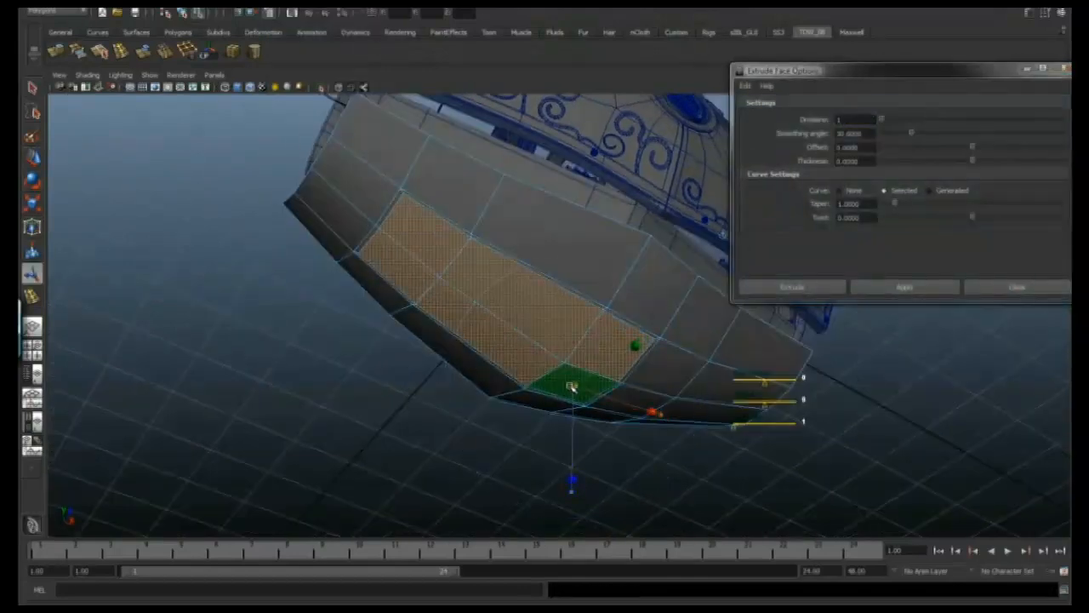
click(1045, 294)
alt+drag(688, 366, 648, 382)
alt+drag(672, 455, 673, 413)
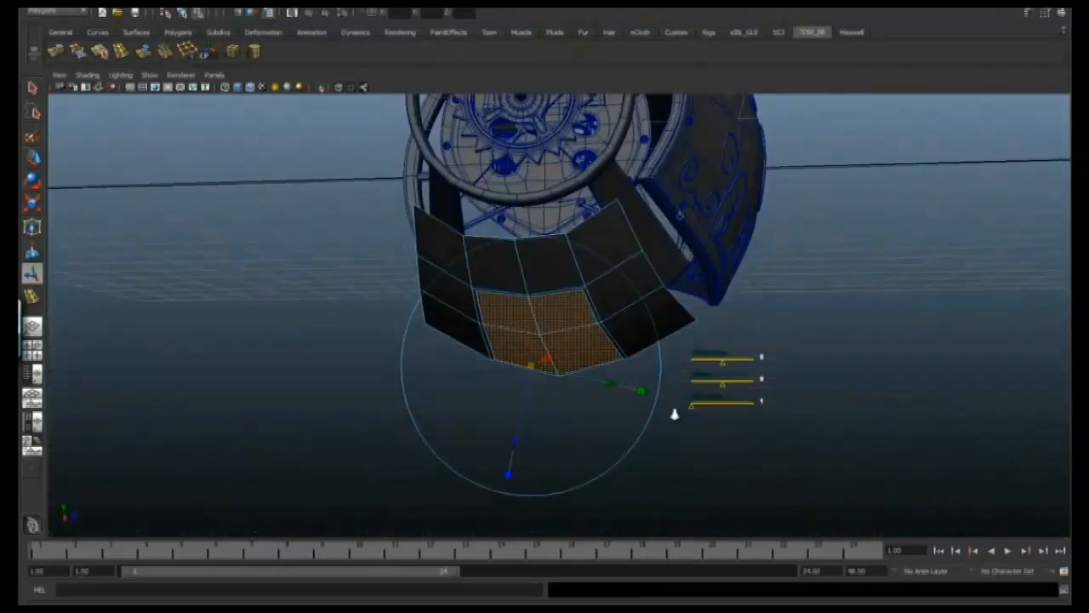
alt+right_drag(673, 414, 726, 419)
alt+drag(725, 419, 736, 406)
alt+right_drag(736, 406, 758, 406)
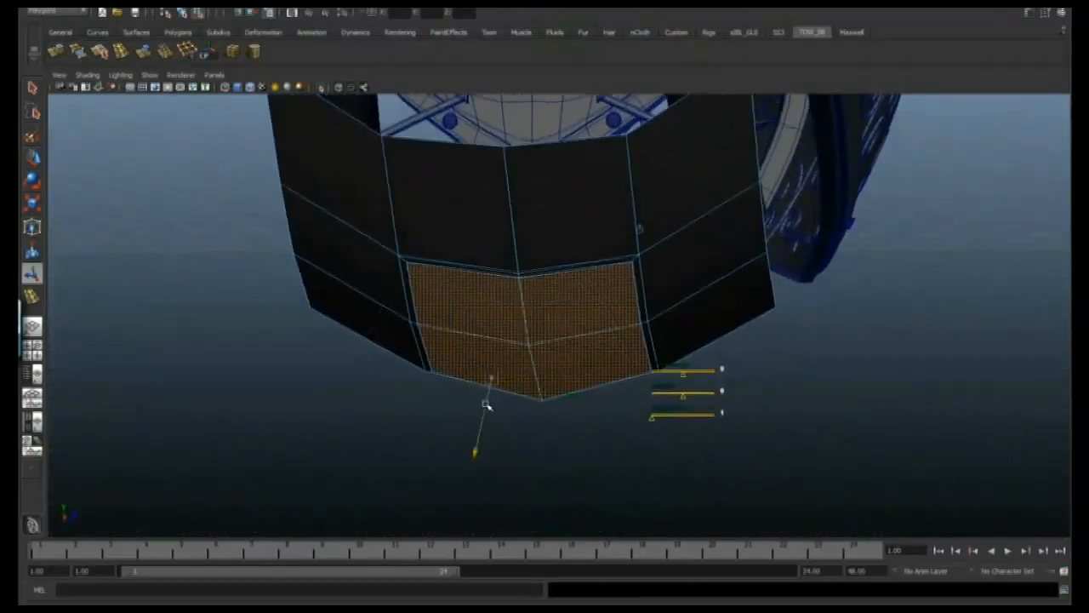
Extrude the inset faces inward to form a recess in the underside panel.
click(56, 56)
alt+drag(614, 286, 598, 287)
mouse_move(659, 267)
alt+mouse_down()
mouse_move(630, 272)
mouse_move(672, 283)
alt+mouse_up()
click(641, 229)
key(g)
mouse_move(572, 240)
alt+mouse_down()
mouse_move(581, 233)
mouse_move(571, 234)
alt+mouse_up()
click(624, 223)
alt+drag(587, 279, 596, 262)
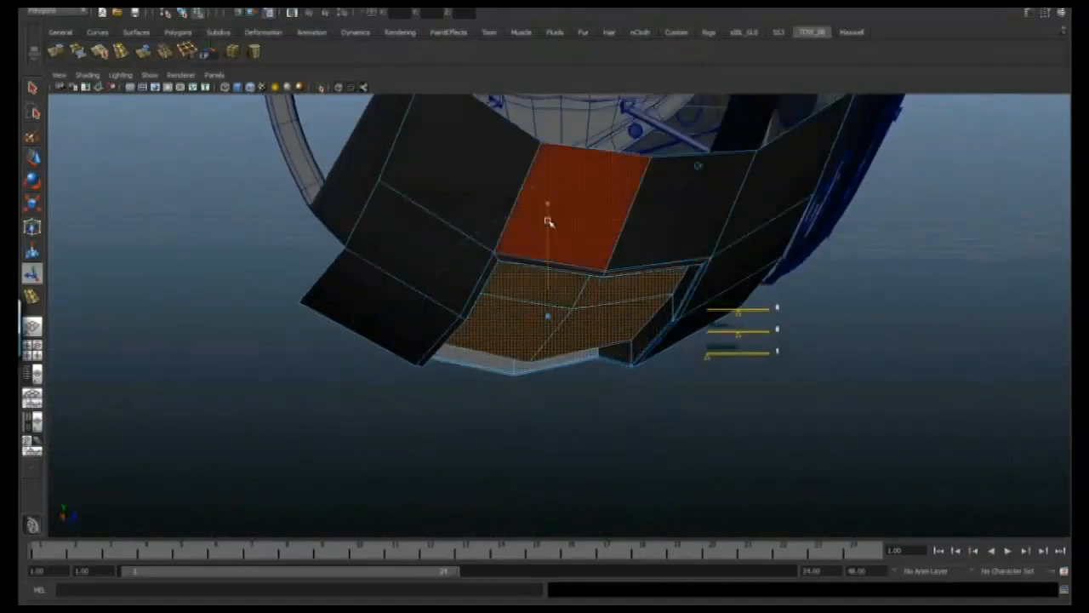
alt+drag(547, 236, 572, 238)
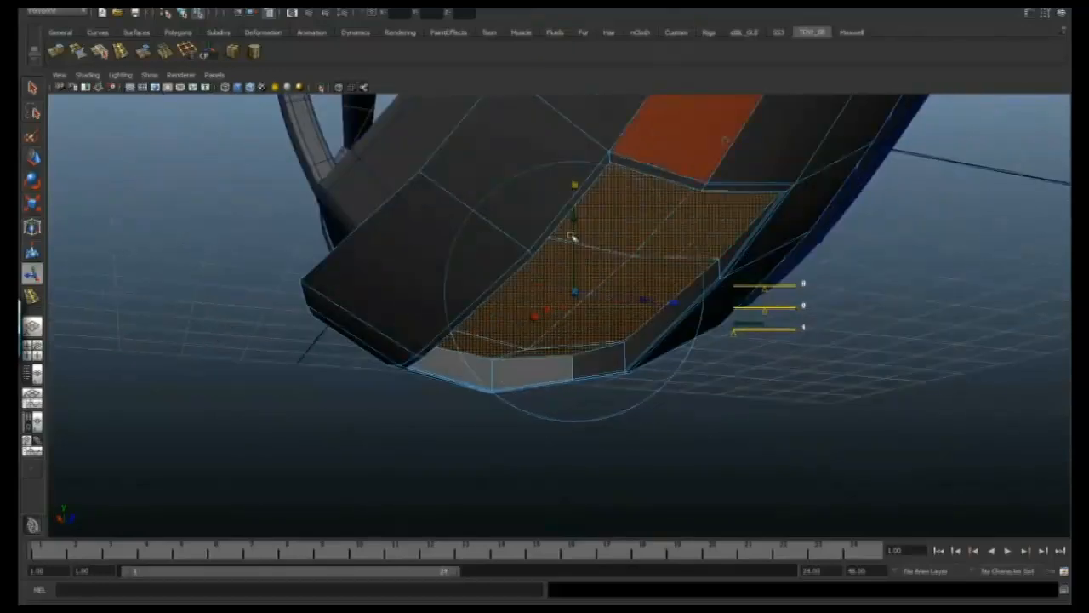
Extrude the recess floor faces once more and return to object selection mode.
alt+drag(739, 262, 405, 209)
click(60, 53)
alt+drag(451, 307, 486, 396)
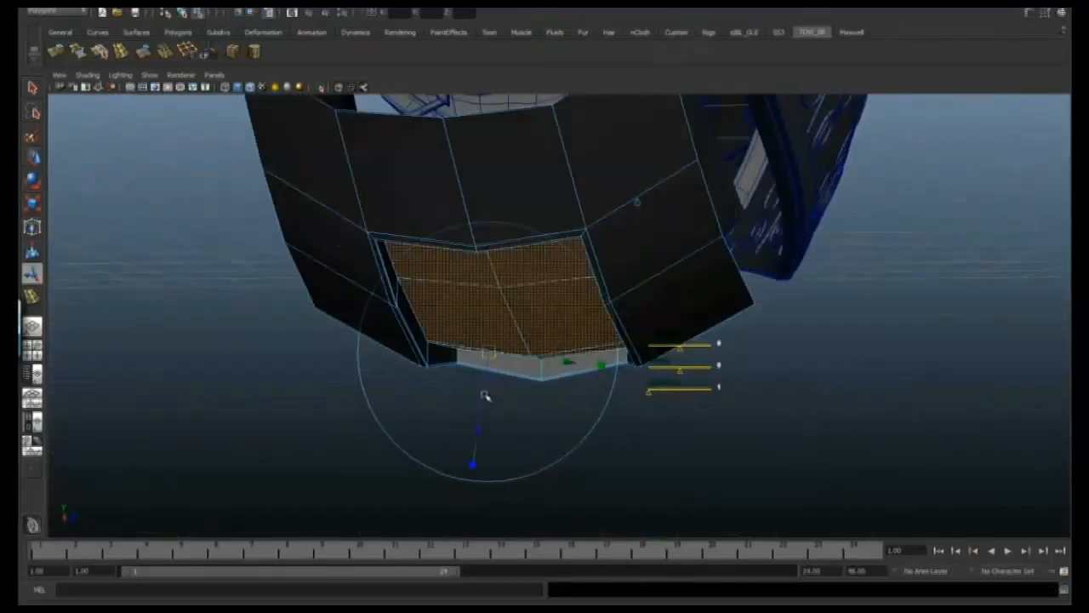
alt+drag(521, 237, 576, 219)
click(30, 90)
alt+drag(614, 404, 459, 294)
key(1)
key(w)
key(F8)
alt+middle_drag(493, 321, 480, 338)
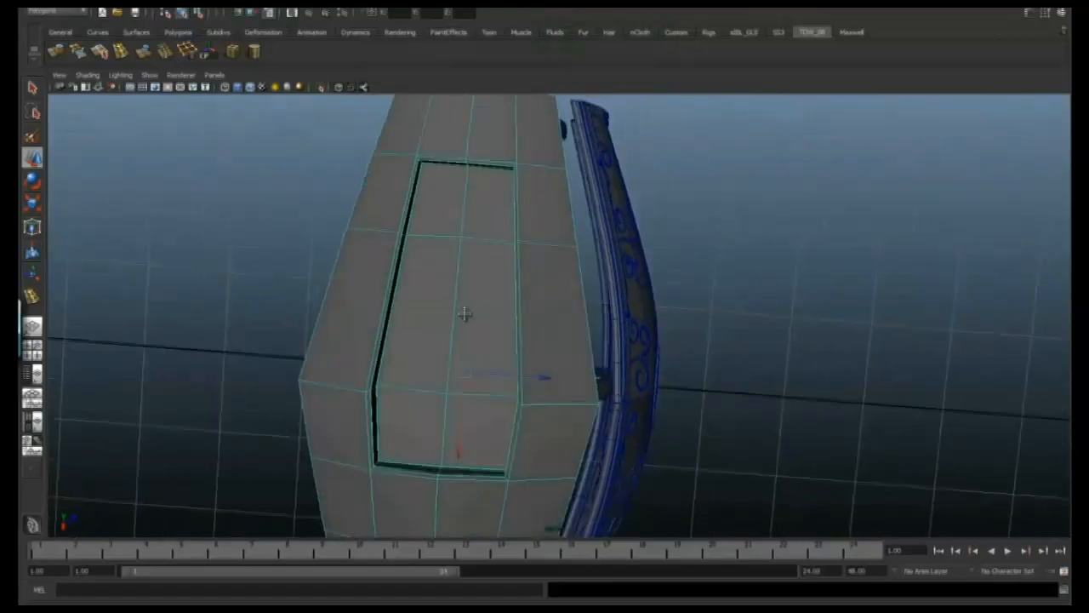
alt+drag(512, 340, 445, 189)
alt+drag(457, 237, 452, 271)
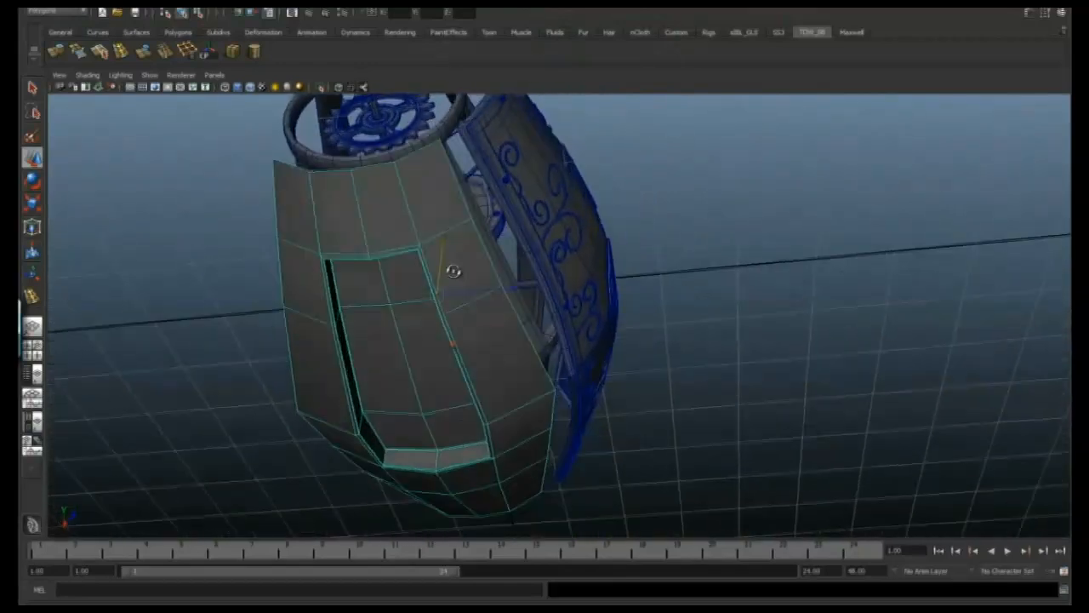
Rotate the gears about the Z axis to match the slope of the recess floor.
alt+drag(527, 371, 584, 247)
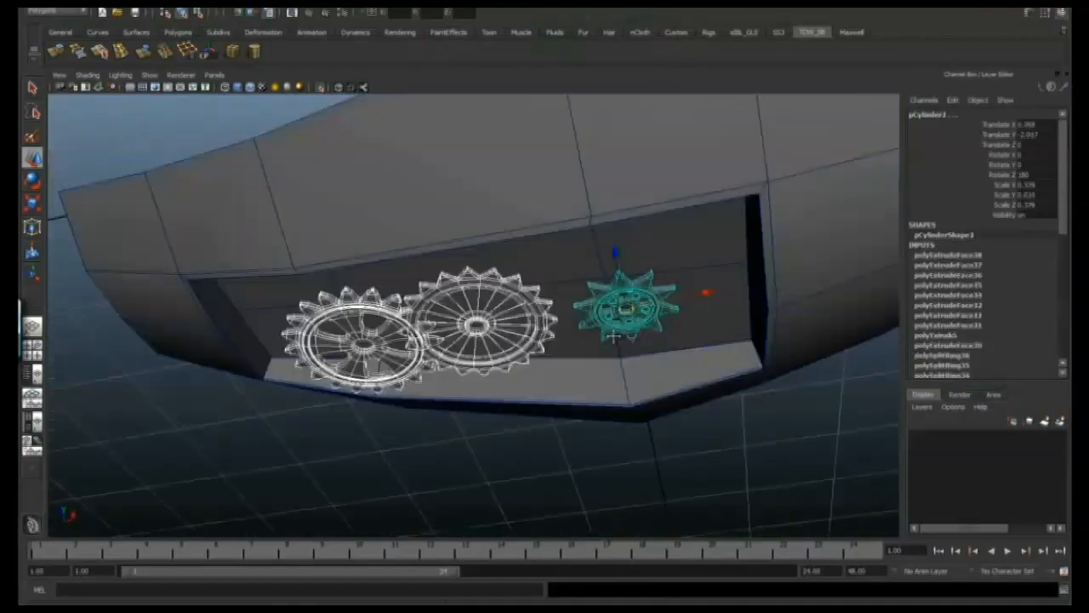
key(e)
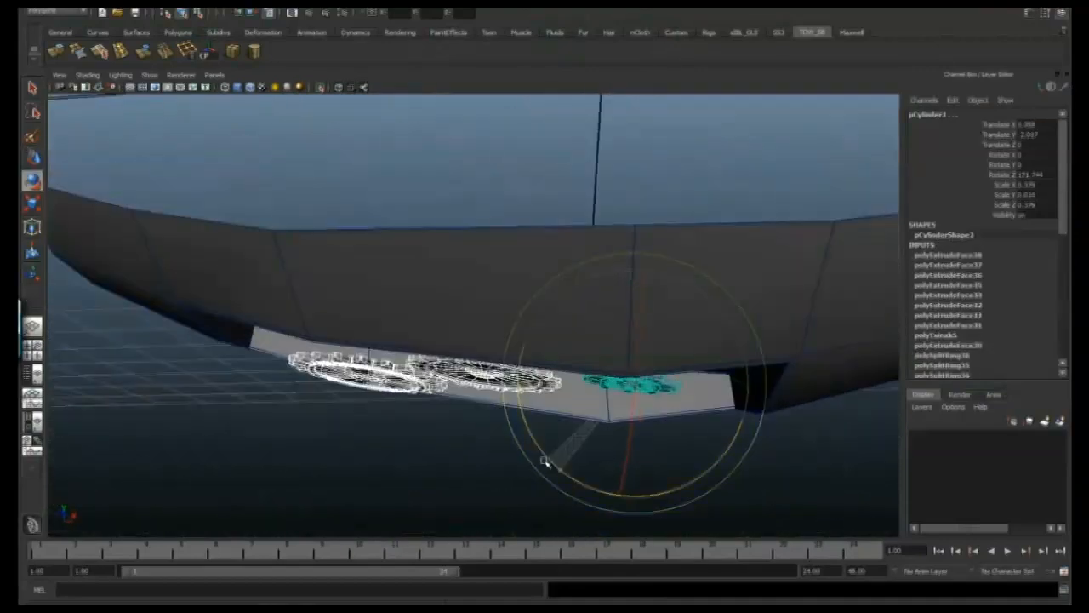
alt+drag(566, 449, 544, 394)
Set the Move tool's axis to Object and reposition the gears along the recess floor.
click(1045, 13)
click(987, 125)
alt+drag(529, 274, 552, 337)
key(e)
key(w)
drag(470, 347, 493, 346)
click(460, 374)
click(363, 358)
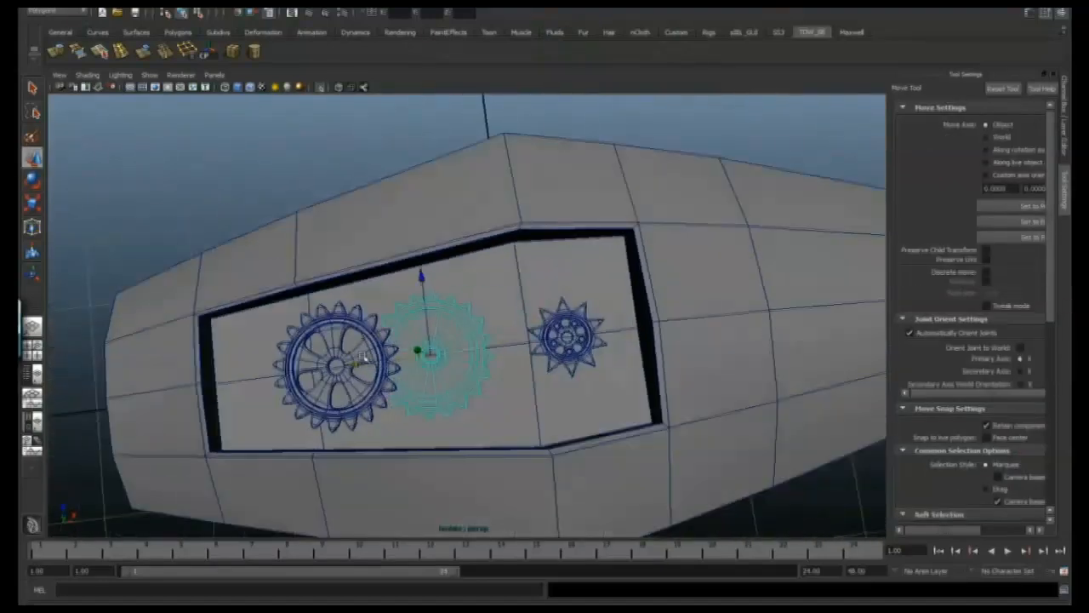
drag(448, 291, 448, 302)
alt+drag(511, 332, 571, 343)
alt+right_drag(571, 343, 604, 344)
click(397, 294)
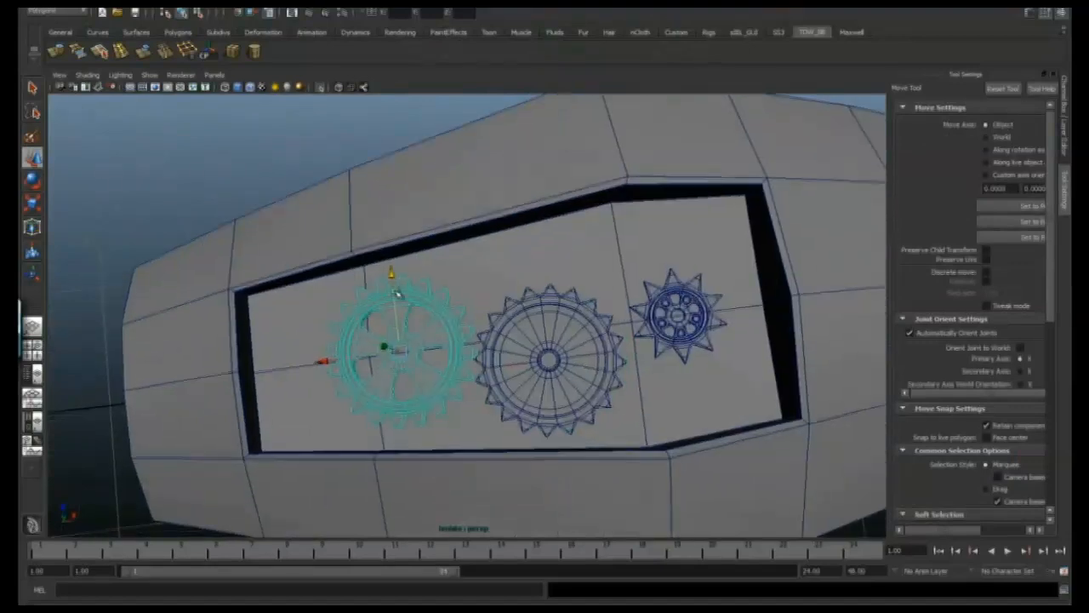
Turn off view isolation and move the small plane down below the underside panel.
click(150, 75)
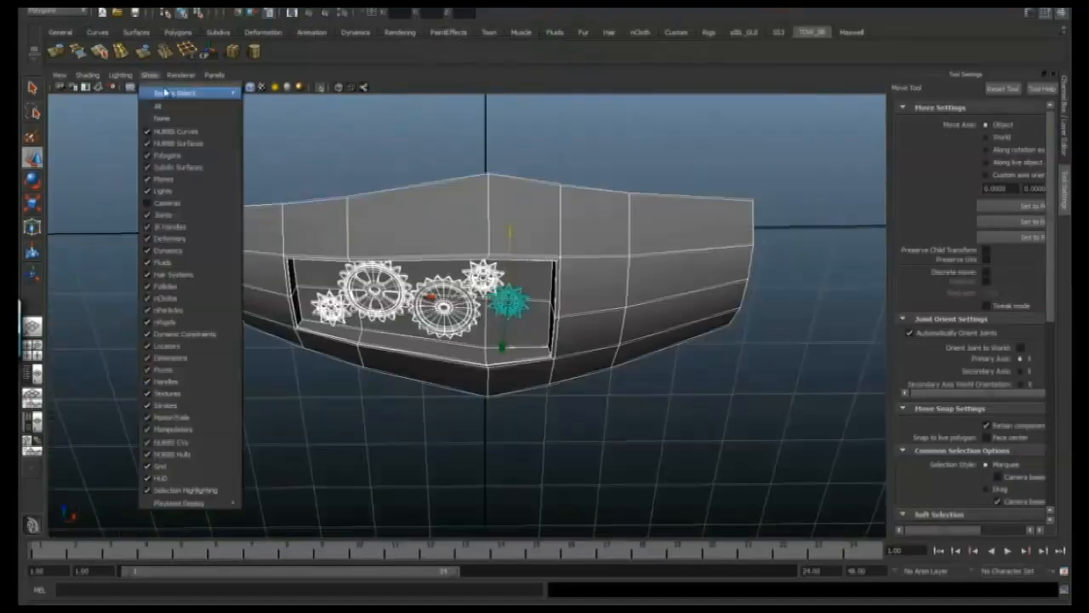
mouse_move(170, 93)
click(274, 93)
alt+drag(447, 196, 502, 266)
click(464, 170)
drag(455, 104, 454, 243)
alt+drag(454, 243, 270, 127)
alt+drag(666, 233, 286, 198)
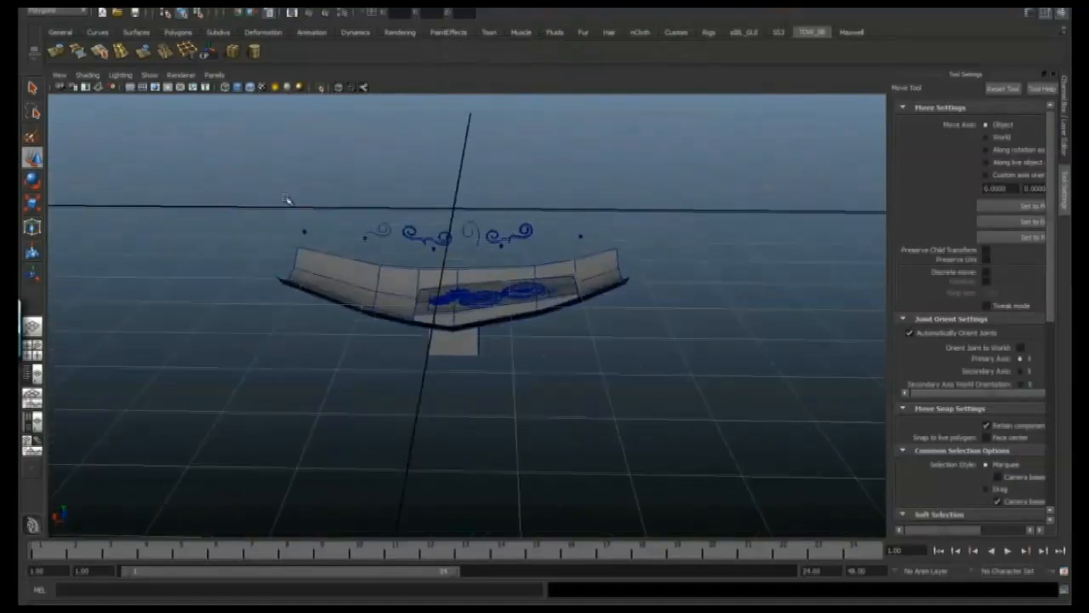
Scale the plane and position it over the end of the recess beside the gears.
alt+drag(371, 303, 499, 223)
alt+right_drag(498, 223, 553, 255)
click(424, 343)
key(r)
alt+drag(423, 343, 423, 256)
drag(421, 252, 465, 294)
key(w)
alt+right_drag(465, 295, 498, 304)
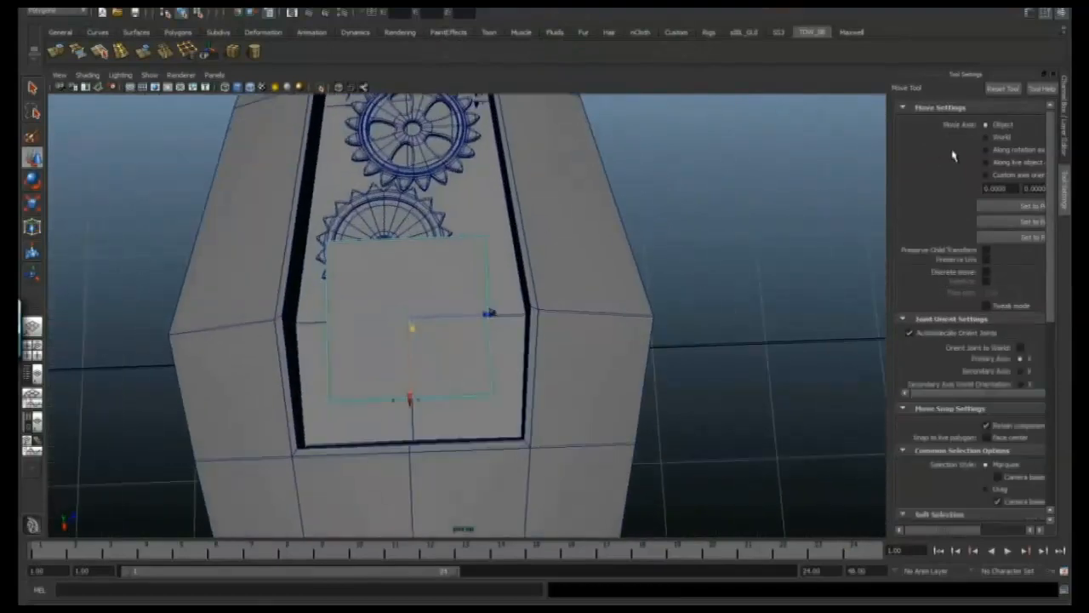
Shift the plane toward the recess's end wall and shorten it by moving its inner edge vertices.
alt+drag(498, 385, 549, 404)
mouse_move(467, 410)
mouse_down()
mouse_move(471, 456)
mouse_move(479, 408)
mouse_up()
click(712, 219)
drag(712, 219, 340, 349)
drag(467, 374, 467, 415)
alt+drag(467, 415, 468, 403)
alt+middle_drag(466, 442, 447, 412)
alt+right_drag(447, 412, 480, 417)
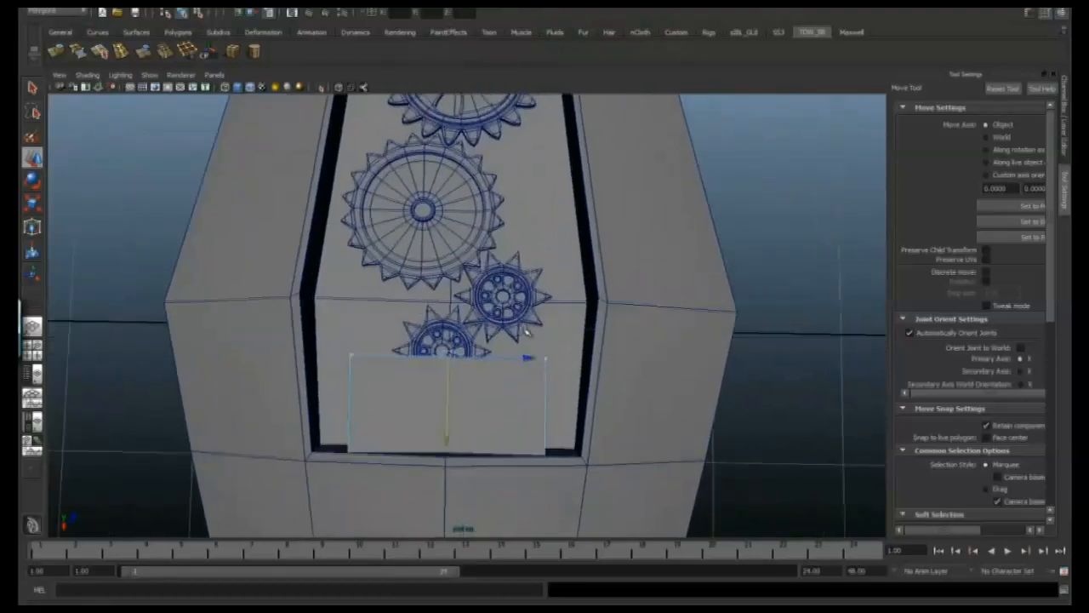
Move the vertices on both sides of the plane outward so it spans the recess width.
drag(522, 337, 604, 482)
alt+middle_drag(612, 412, 608, 402)
alt+drag(565, 337, 559, 348)
alt+middle_drag(615, 352, 684, 353)
drag(388, 323, 443, 464)
drag(490, 394, 455, 392)
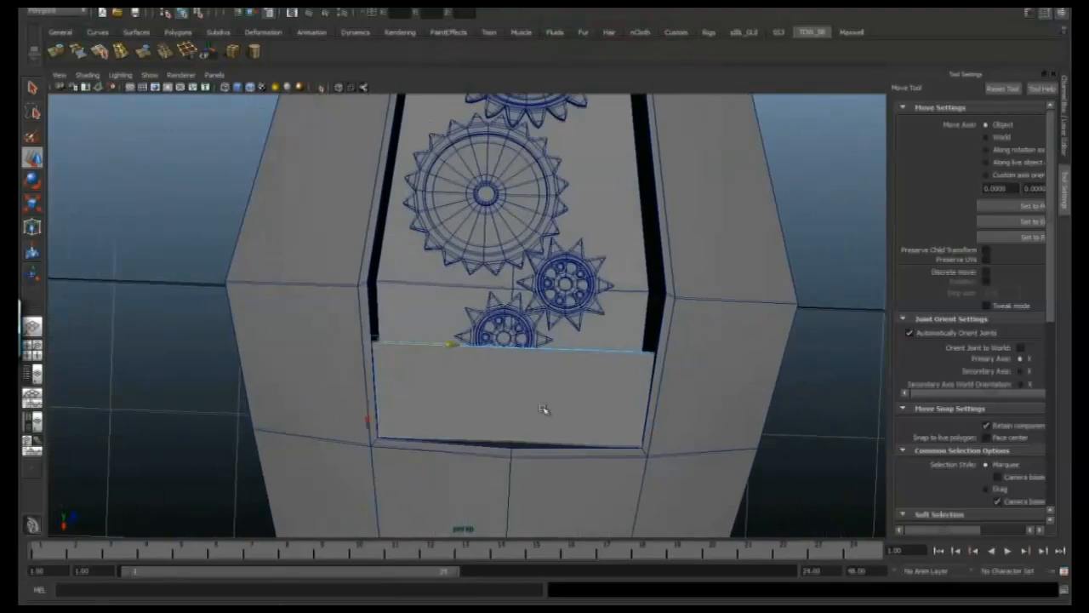
Adjust the height of the plane's inner edge within the recess.
alt+drag(542, 409, 529, 426)
alt+drag(514, 375, 523, 398)
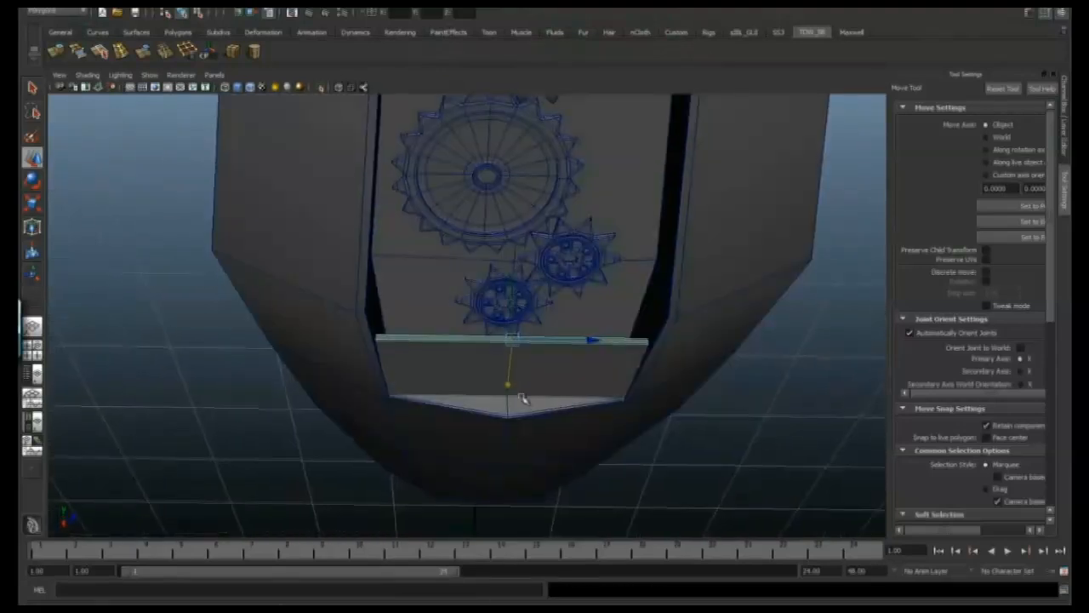
drag(509, 291, 509, 302)
alt+drag(570, 374, 596, 396)
Insert lengthwise edge loops in the plane and shape its inner edge into a central peak with a valley on each side.
click(121, 52)
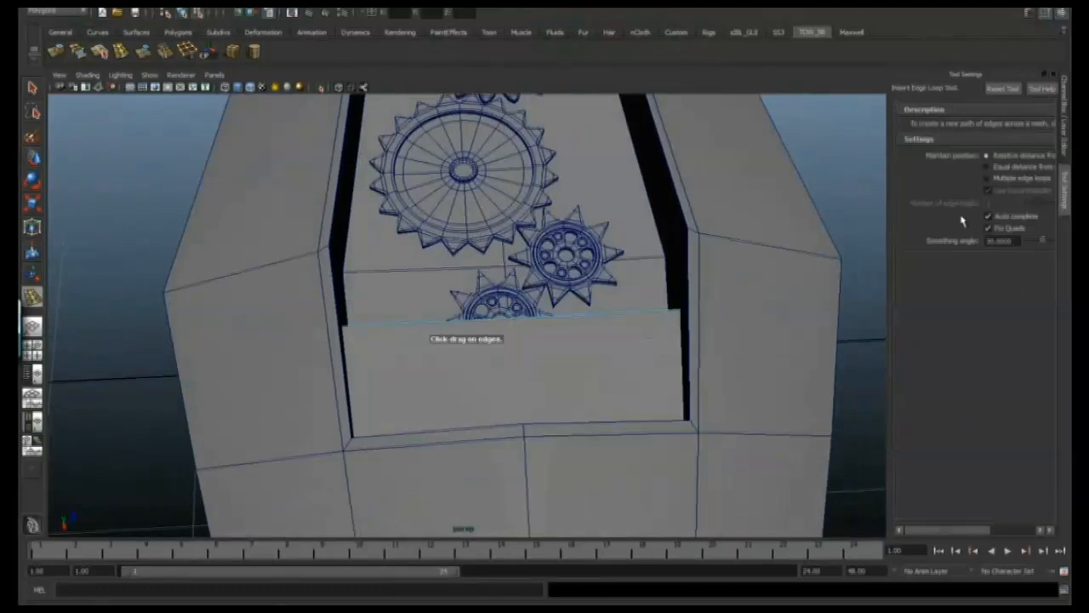
click(491, 323)
alt+drag(491, 324, 517, 437)
key(q)
click(514, 410)
key(w)
alt+drag(316, 397, 310, 385)
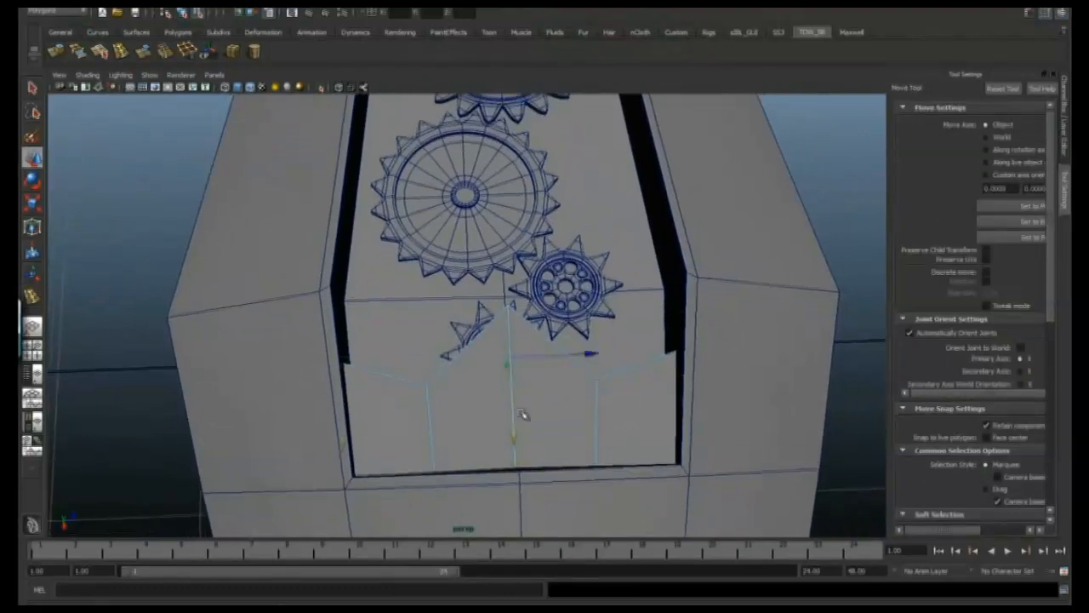
mouse_move(565, 388)
alt+mouse_down()
mouse_move(586, 391)
mouse_move(572, 373)
alt+mouse_up()
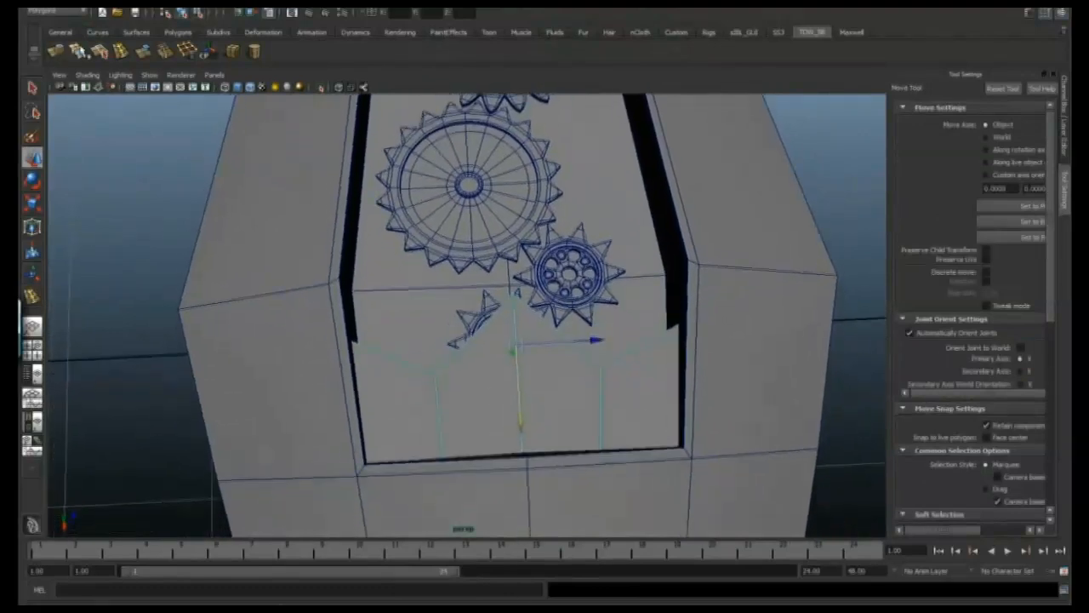
Insert an edge loop across the plane's width using the equal-distance option and scale the loop flatter.
click(121, 52)
click(1014, 167)
alt+drag(570, 174, 606, 241)
click(518, 380)
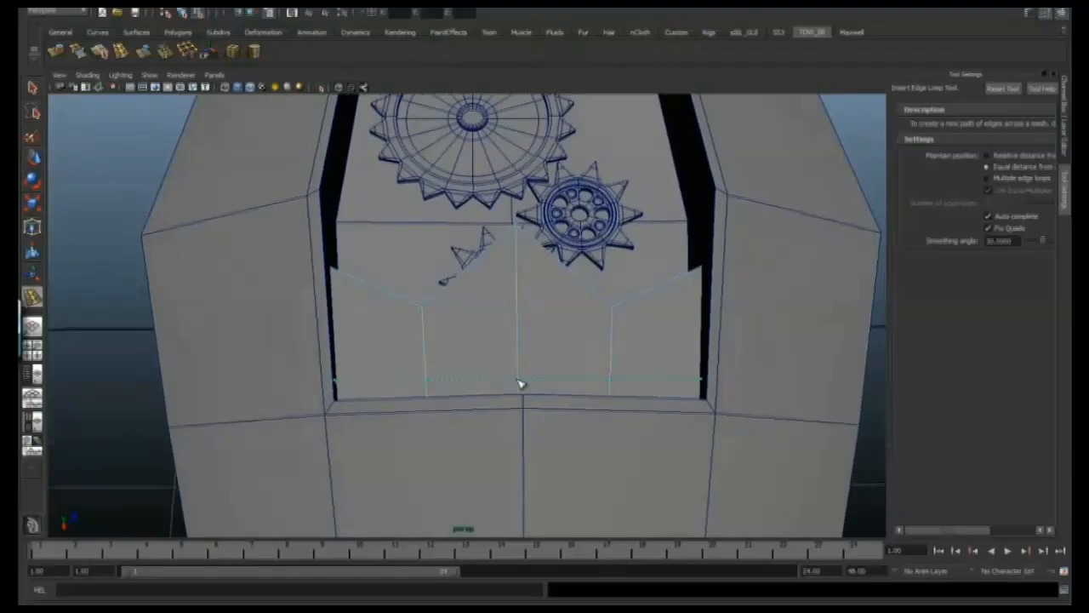
alt+drag(703, 271, 637, 306)
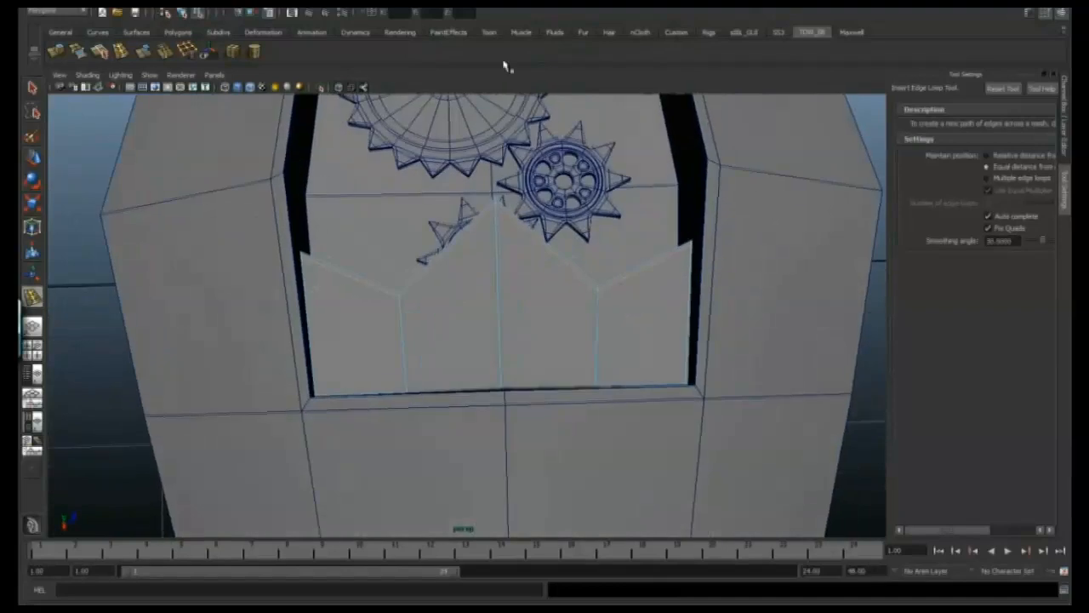
click(502, 321)
alt+drag(504, 322, 543, 303)
key(r)
drag(497, 246, 497, 287)
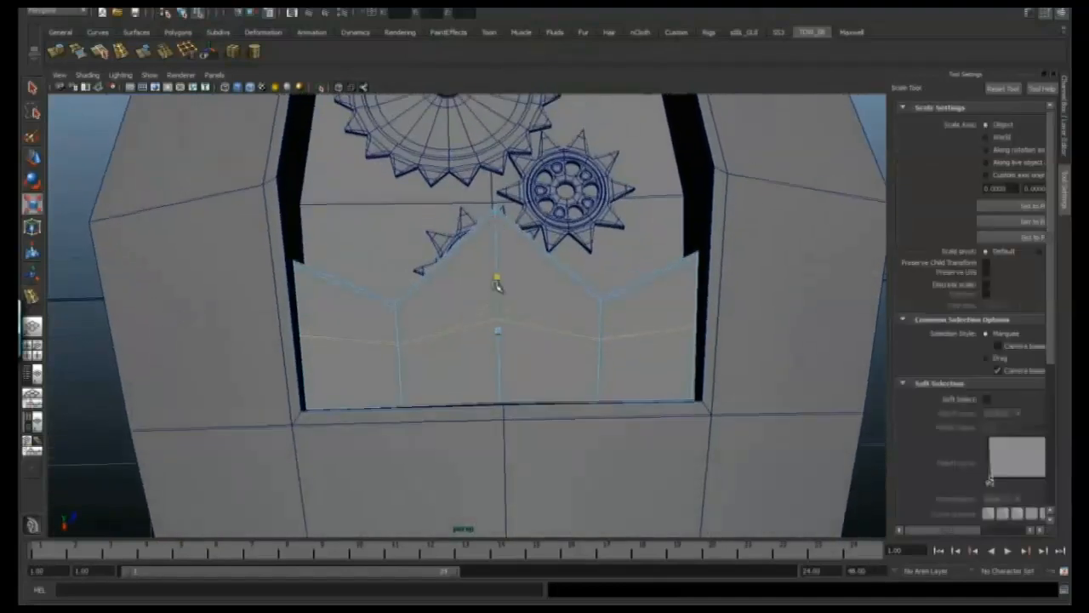
Insert edge loops across the plate on both sides of its middle loop, plus lengthwise loops on each side of the central peak.
click(121, 52)
click(500, 369)
alt+drag(503, 371, 482, 343)
click(494, 335)
key(q)
click(126, 53)
click(440, 340)
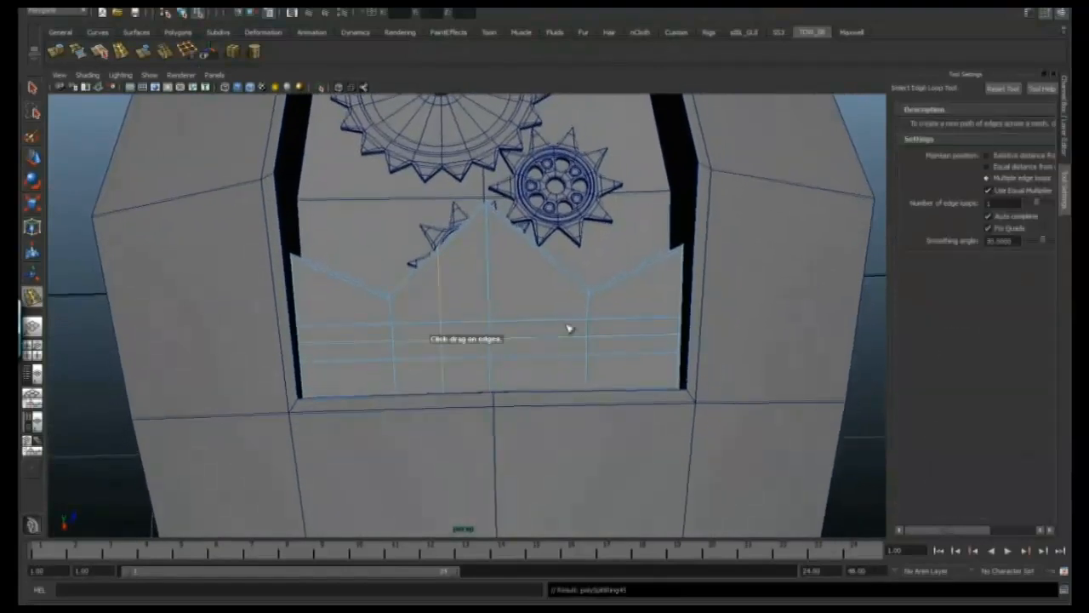
Move the new vertices on both slopes of the central peak outward to round the plate's inner edge.
key(q)
right_drag(432, 273, 396, 273)
drag(421, 262, 553, 232)
key(w)
alt+drag(539, 241, 532, 253)
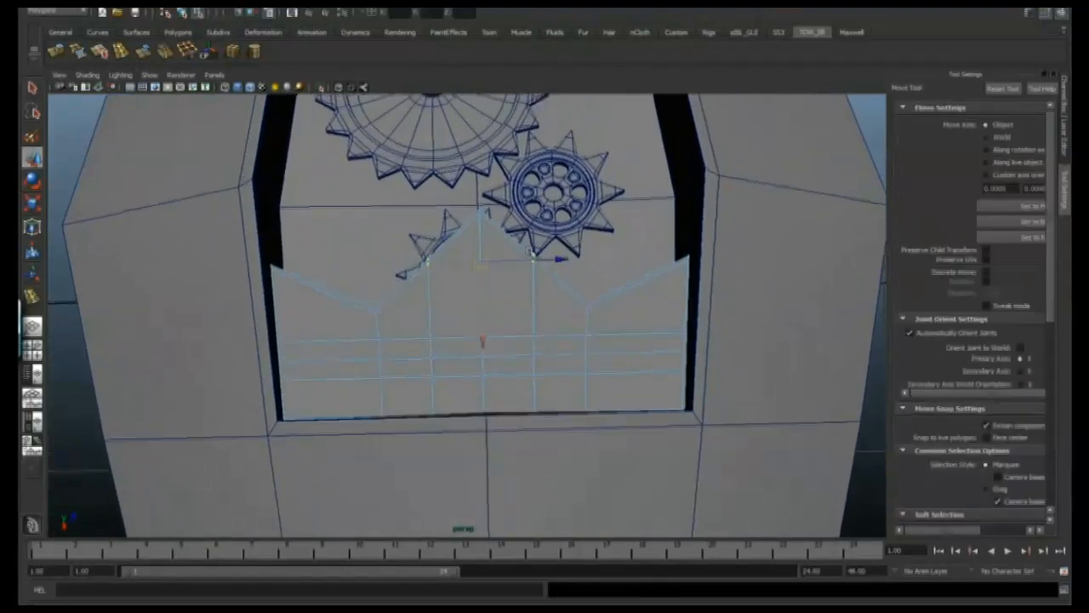
alt+drag(479, 289, 448, 309)
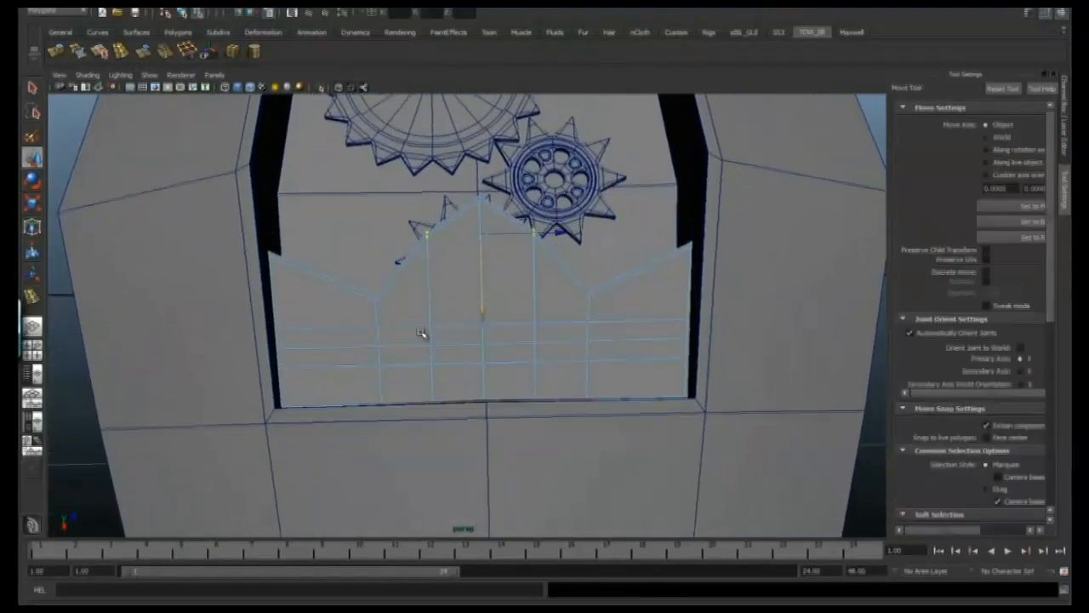
Scale the vertices around the plate's centre outward so the inner edges form an octagon below the peak.
key(r)
alt+drag(559, 295, 468, 170)
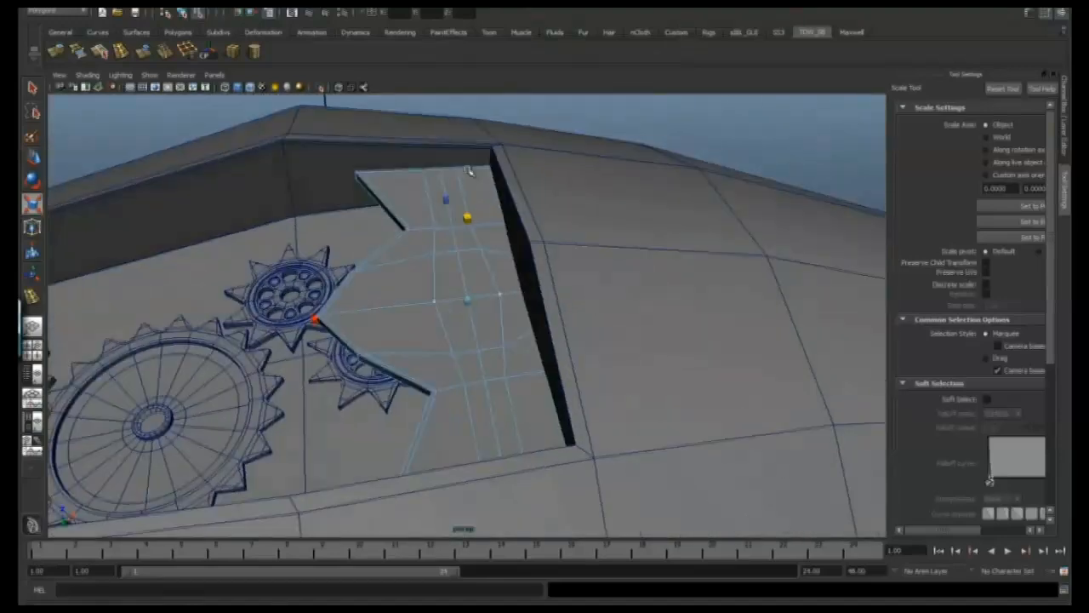
alt+drag(488, 267, 480, 319)
right_drag(480, 377, 479, 347)
double_click(468, 420)
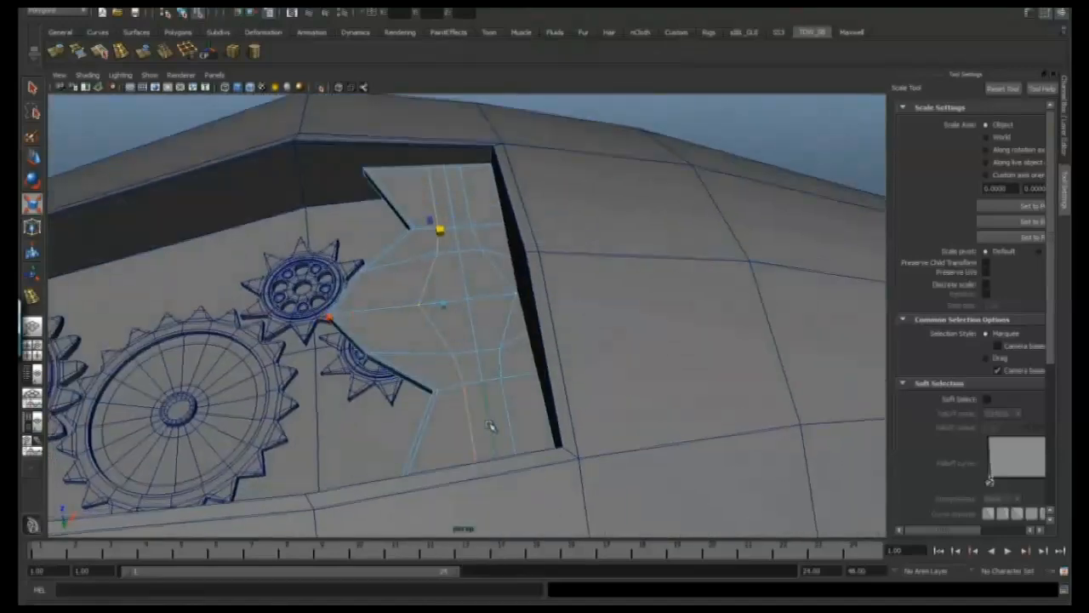
key(w)
alt+drag(508, 415, 511, 335)
key(r)
alt+drag(450, 198, 357, 307)
alt+drag(521, 245, 444, 304)
alt+drag(356, 341, 380, 299)
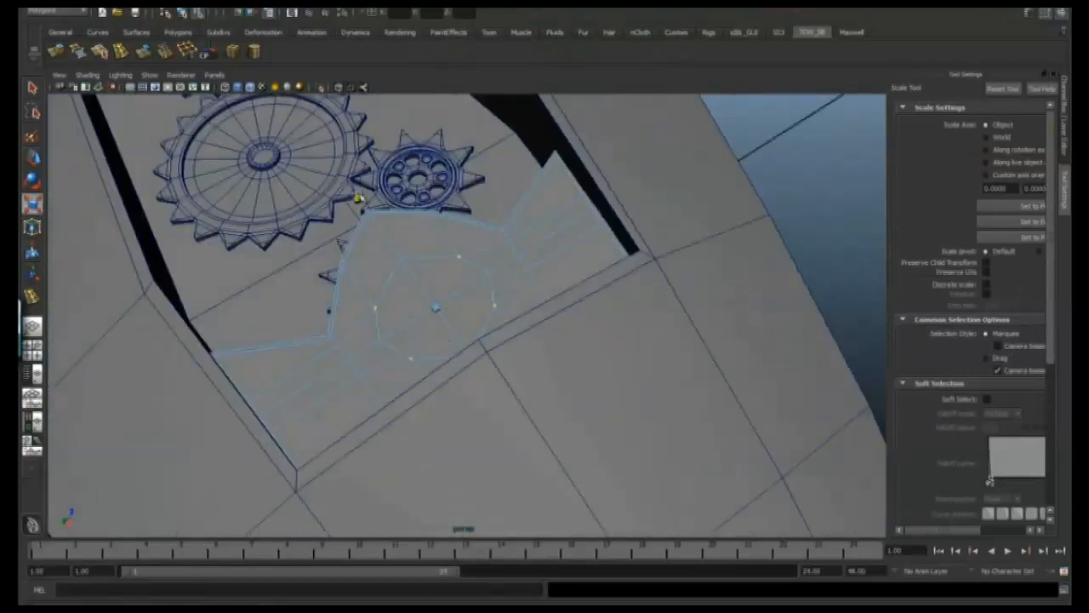
Select the four faces inside the octagon and extrude them.
alt+drag(367, 248, 313, 262)
alt+drag(389, 418, 417, 341)
right_drag(417, 341, 416, 398)
click(423, 338)
shift+click(425, 277)
shift+click(511, 287)
shift+click(507, 337)
alt+drag(506, 336, 443, 311)
key(ctrl+e)
alt+drag(575, 211, 470, 388)
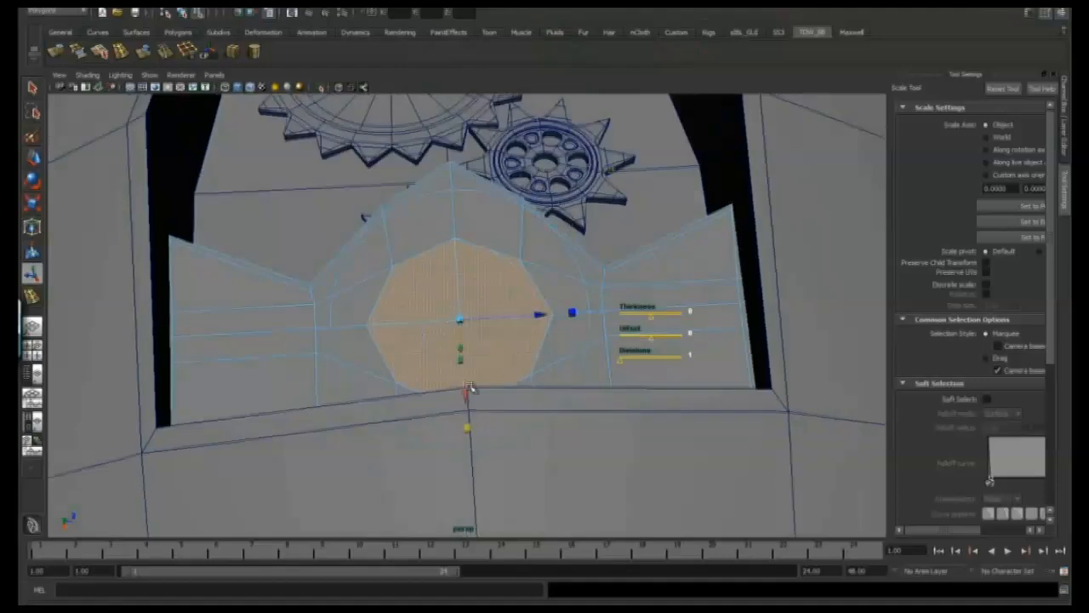
Shape the extruded octagon faces into a recess and show the plate in smooth preview.
alt+drag(269, 265, 424, 228)
drag(417, 233, 418, 245)
click(99, 51)
key(3)
Duplicate a gear in object mode and move the copy toward the plate's round recess.
alt+drag(451, 268, 553, 366)
click(32, 86)
right_drag(443, 293, 476, 260)
alt+drag(464, 260, 522, 275)
click(491, 258)
click(522, 275)
alt+drag(549, 304, 560, 311)
key(ctrl+d)
key(w)
drag(572, 303, 429, 312)
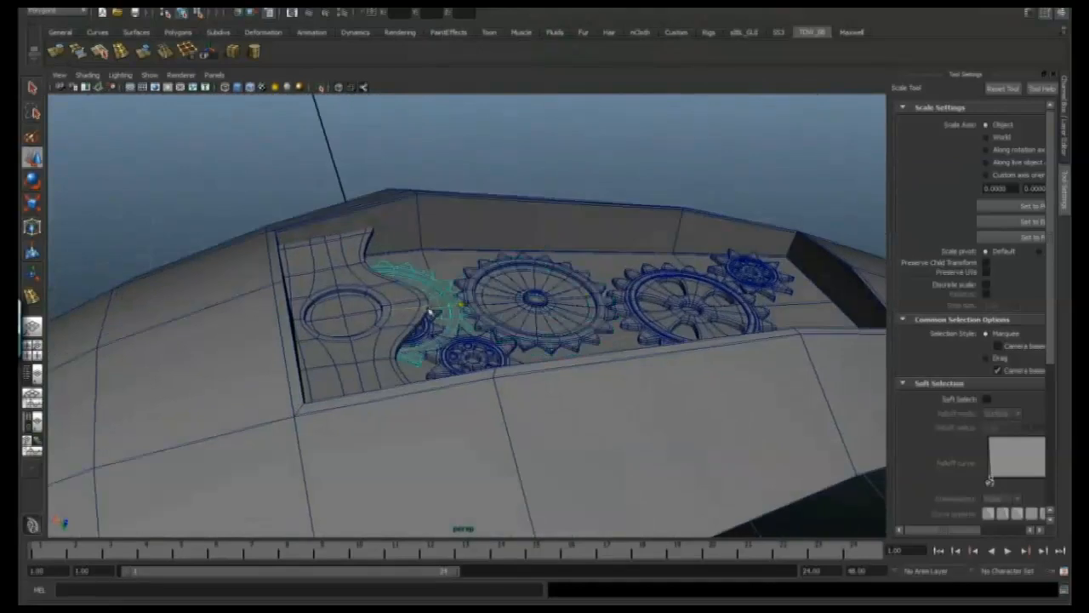
Rotate, scale and position the duplicated gear so it fits inside the plate's round recess.
alt+drag(375, 252, 407, 298)
key(e)
alt+drag(404, 225, 444, 306)
key(w)
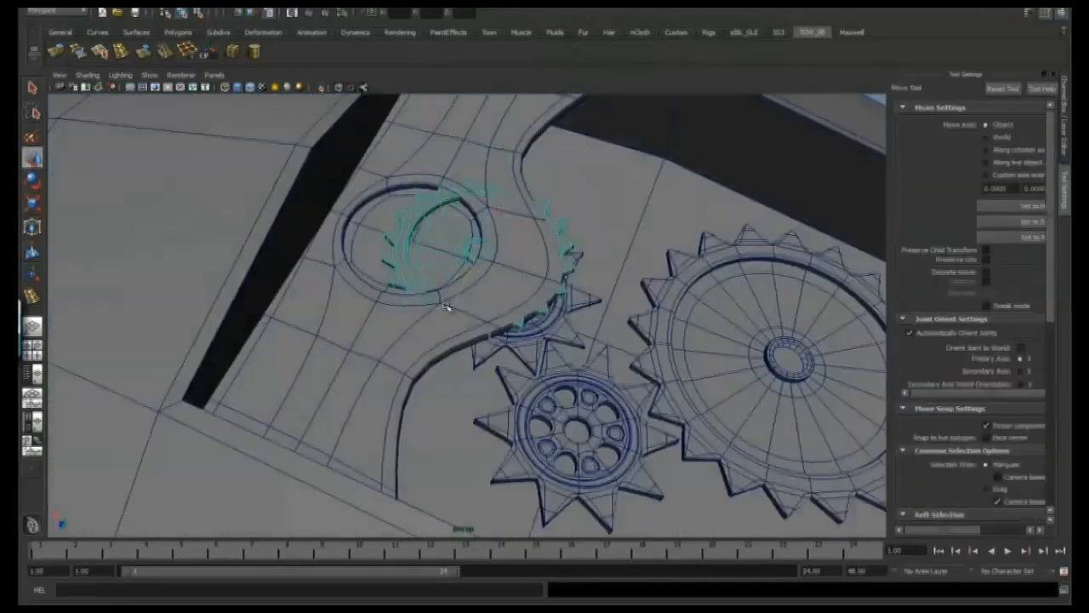
alt+drag(487, 257, 404, 166)
key(r)
alt+drag(406, 206, 533, 231)
key(w)
alt+right_drag(532, 231, 605, 227)
alt+drag(605, 226, 602, 242)
Create a cube, raise it above the underside panel and flatten it into a thin slab.
click(234, 56)
alt+drag(409, 256, 468, 166)
drag(457, 491, 457, 366)
alt+drag(485, 318, 527, 375)
alt+right_drag(510, 370, 571, 367)
key(r)
alt+drag(571, 367, 474, 331)
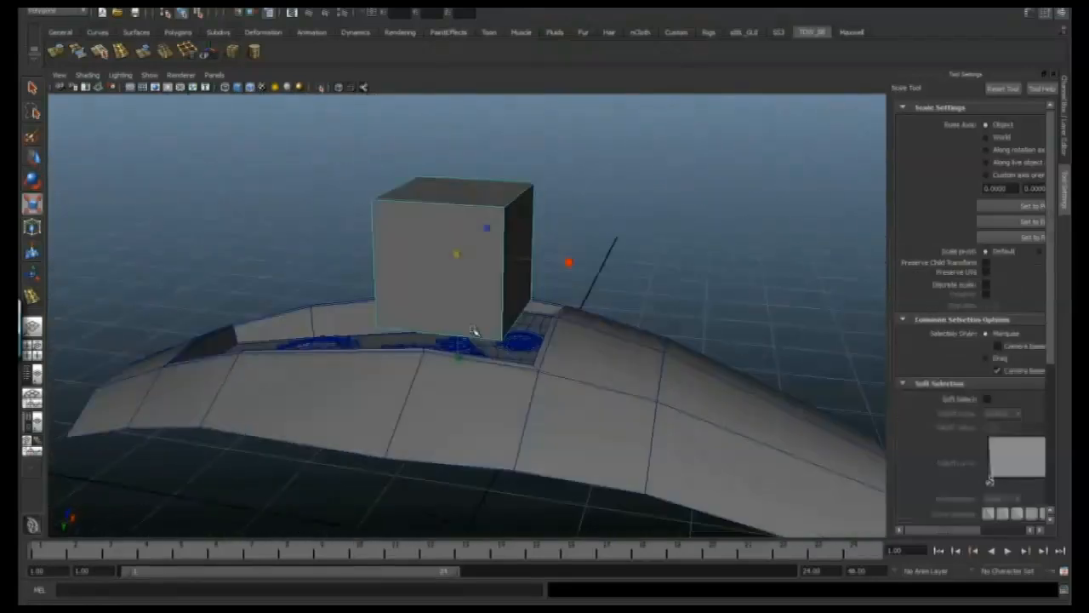
alt+drag(451, 257, 464, 294)
key(w)
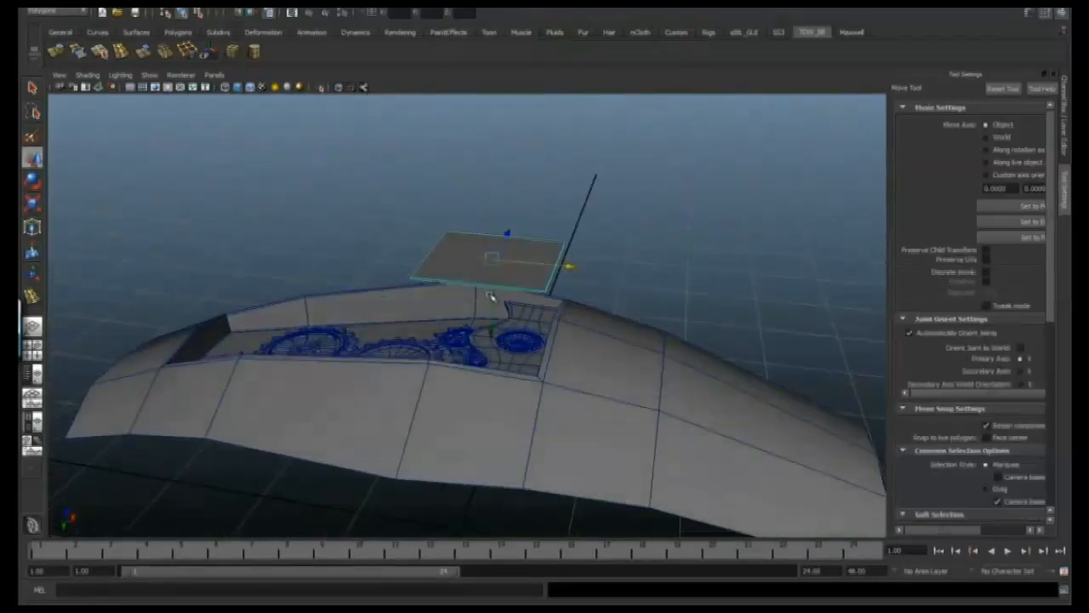
Scale the slab down and place it over the recessed gear, reaching from the plate's outer edge.
alt+drag(490, 358, 523, 365)
key(r)
drag(557, 299, 385, 315)
key(w)
drag(484, 293, 573, 342)
alt+right_drag(573, 341, 649, 366)
alt+drag(649, 365, 644, 369)
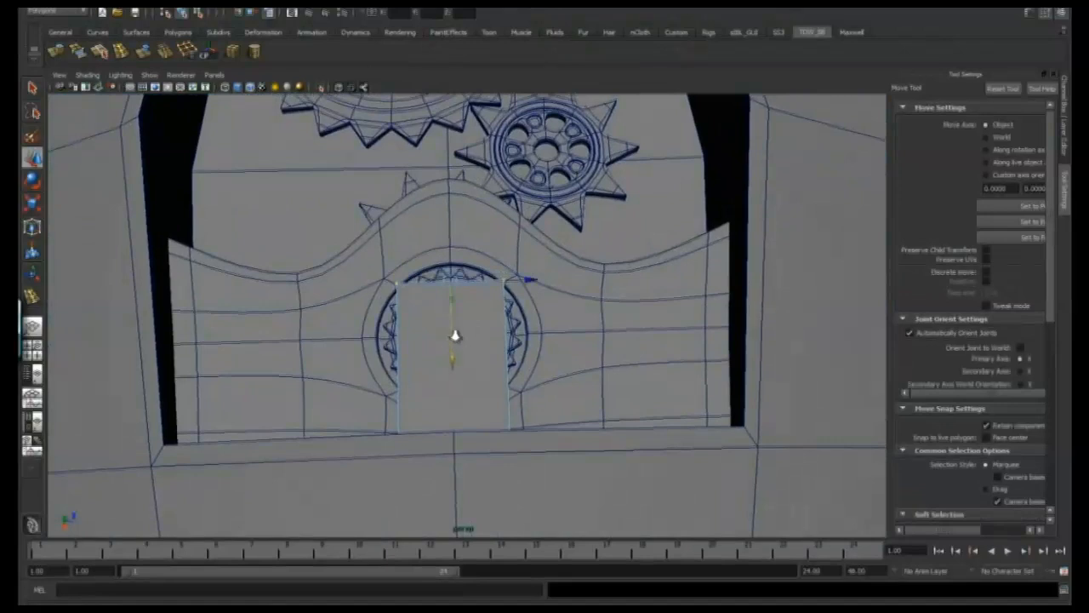
Divide the slab lengthwise with evenly spaced edge loops using the multiple edge loops option.
alt+drag(455, 336, 453, 333)
click(117, 53)
click(432, 277)
mouse_move(432, 276)
alt+mouse_down()
mouse_move(457, 250)
mouse_move(438, 276)
alt+mouse_up()
key(ctrl+z)
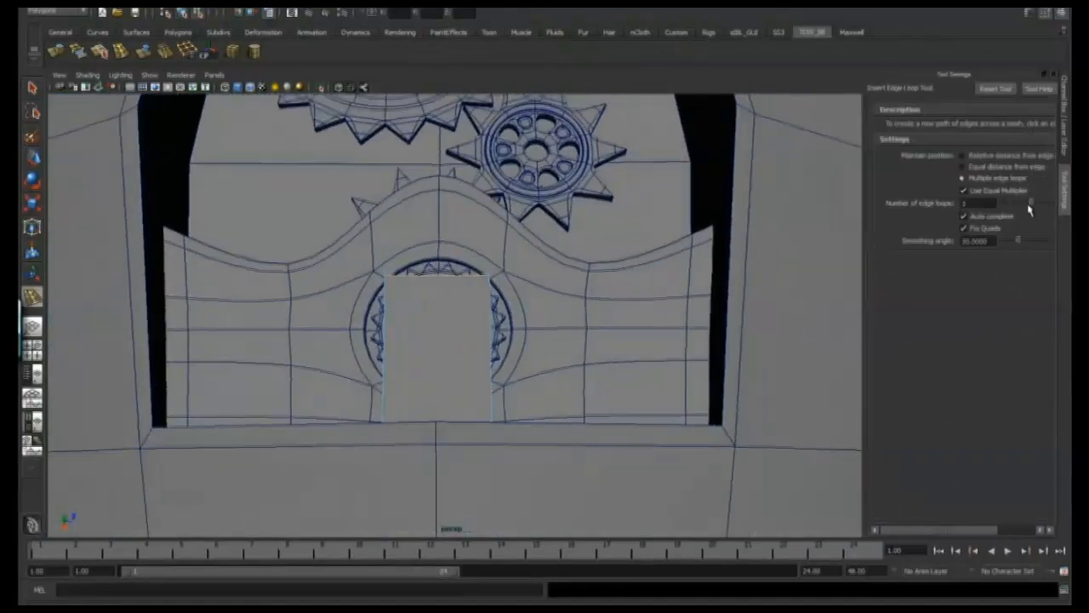
click(436, 281)
Extrude the slab's middle end faces outward in two stages to form a stepped tip.
key(q)
alt+drag(360, 284, 362, 316)
click(56, 51)
mouse_move(383, 378)
alt+mouse_down()
mouse_move(378, 387)
mouse_move(350, 355)
mouse_move(302, 269)
alt+mouse_up()
key(w)
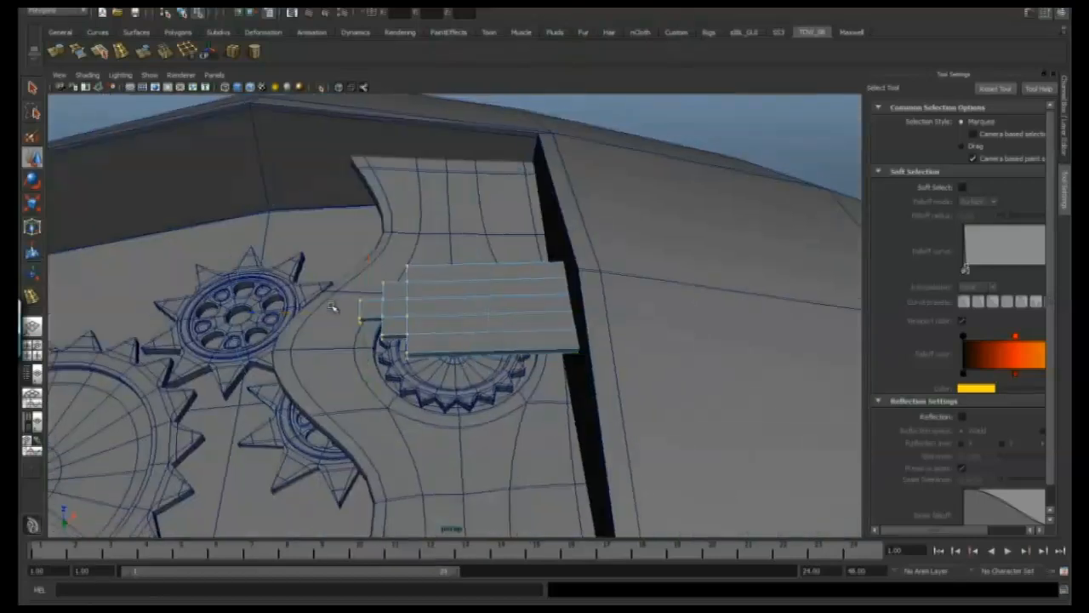
alt+drag(499, 305, 482, 347)
alt+drag(482, 347, 514, 379)
Insert edge loops across the slab and another one lengthwise along its centre line.
click(122, 52)
alt+drag(639, 364, 651, 361)
click(1054, 75)
click(1067, 73)
alt+drag(546, 315, 625, 340)
click(122, 52)
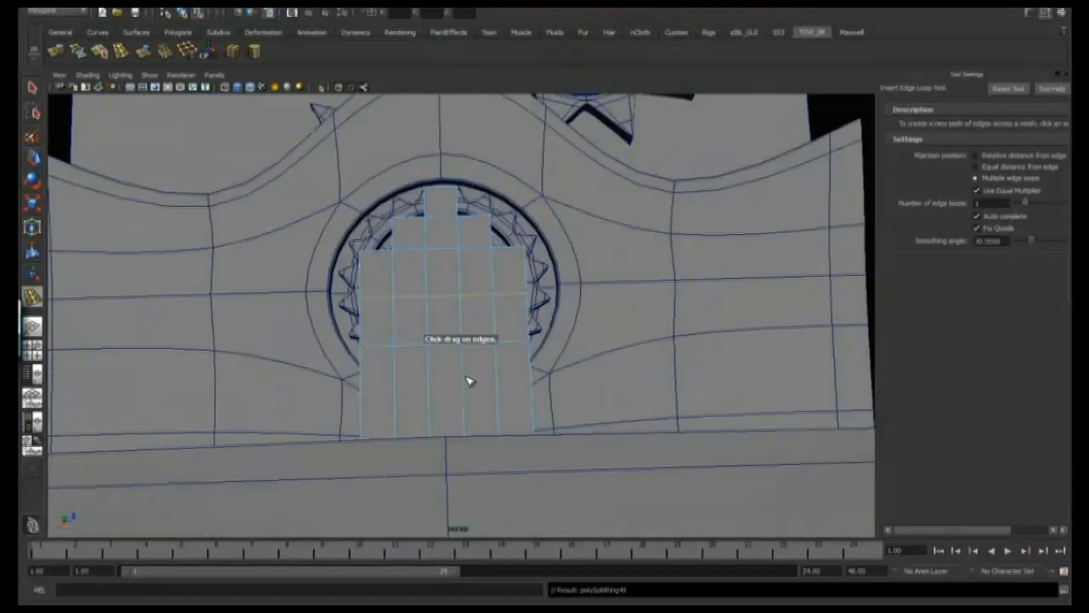
click(35, 94)
mouse_move(434, 349)
alt+mouse_down()
mouse_move(531, 303)
mouse_move(450, 380)
mouse_move(416, 353)
mouse_move(447, 386)
mouse_move(428, 338)
alt+mouse_up()
key(y)
double_click(32, 89)
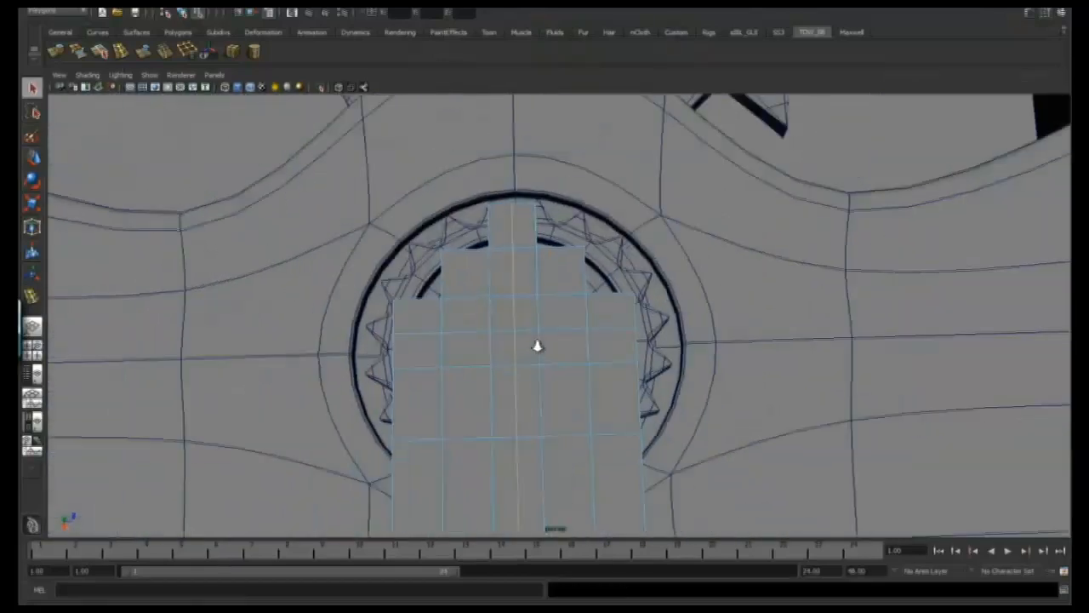
alt+drag(536, 345, 527, 338)
Adjust the vertices around the slab's centre intersection to form a small octagon.
right_drag(526, 336, 477, 335)
alt+drag(485, 379, 465, 405)
alt+drag(552, 339, 588, 298)
key(w)
Select the four faces inside the slab's octagon and extrude them inward and down into a shallow recess.
key(F11)
click(571, 259)
shift+click(574, 327)
shift+click(641, 280)
shift+click(642, 327)
key(ctrl+e)
alt+drag(518, 250, 543, 326)
alt+drag(488, 272, 318, 218)
alt+drag(529, 315, 484, 323)
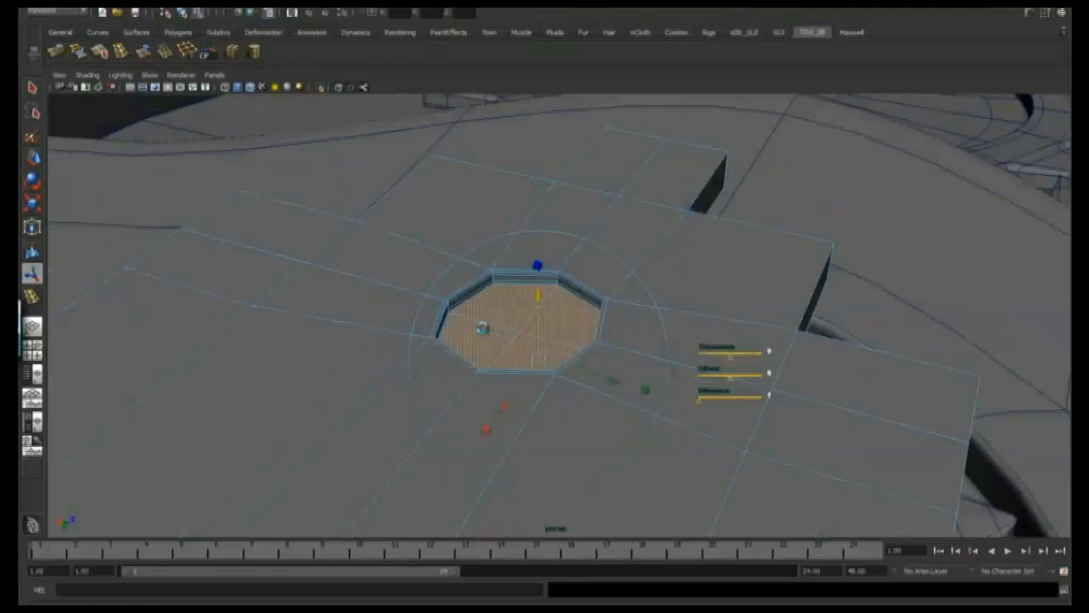
alt+drag(706, 219, 534, 334)
Extrude the recessed octagon faces repeatedly to raise a straight-sided stud above the slab.
click(57, 52)
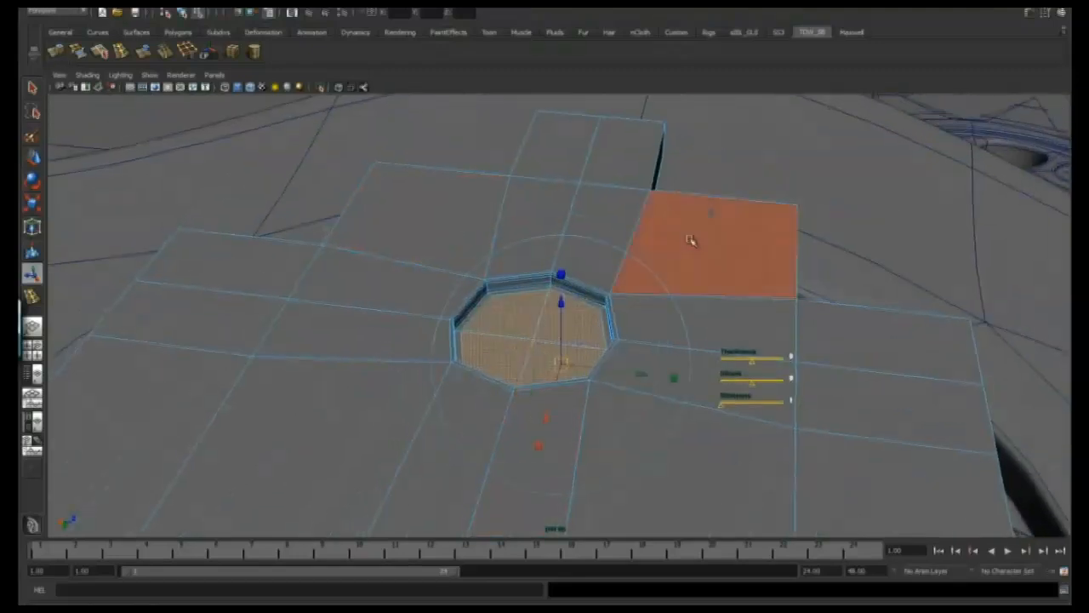
click(709, 217)
alt+drag(589, 420, 546, 417)
click(56, 52)
alt+drag(374, 294, 372, 223)
drag(549, 274, 550, 268)
click(56, 52)
alt+drag(459, 230, 479, 235)
drag(549, 267, 547, 255)
click(56, 51)
alt+drag(480, 229, 471, 234)
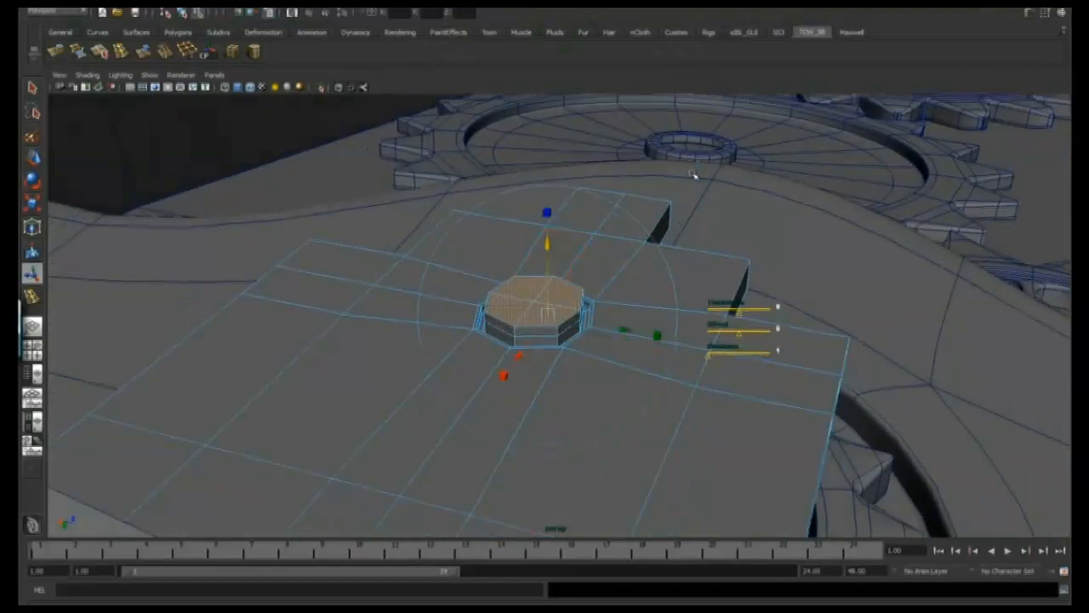
Extrude and taper the top of the stud to round it into a domed rivet head.
alt+right_drag(517, 307, 561, 300)
click(56, 52)
alt+drag(468, 247, 510, 248)
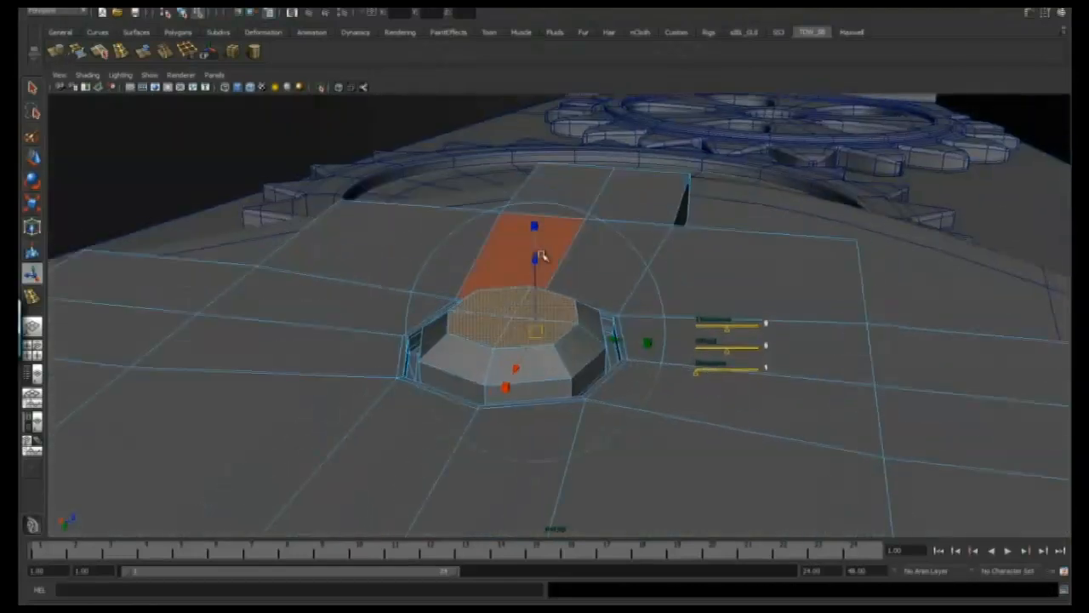
alt+drag(675, 183, 513, 406)
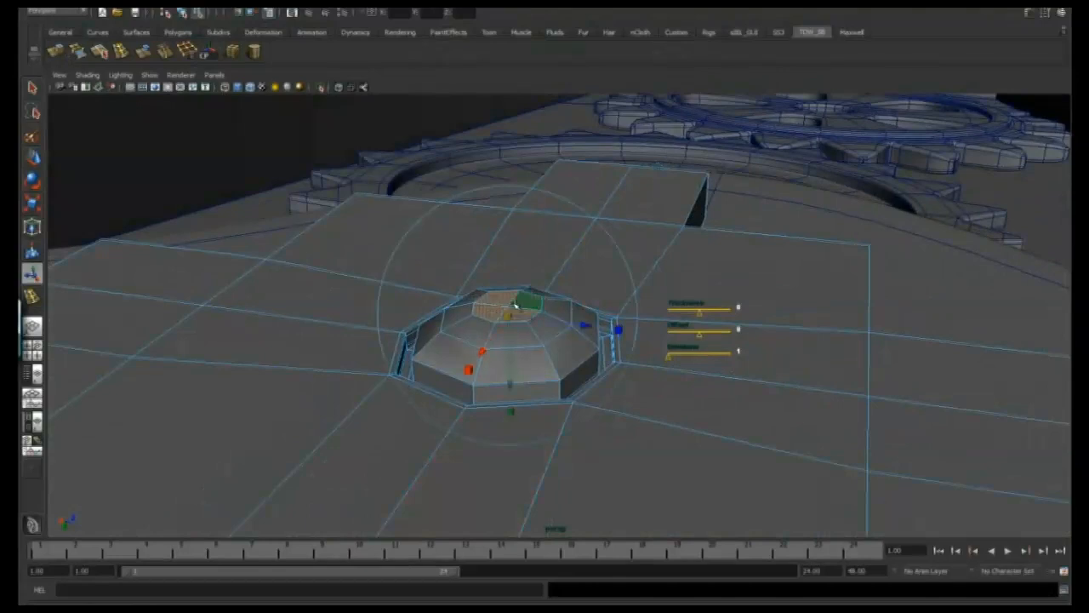
click(516, 305)
Move and scale the paired corner vertices of the slab's stepped tip to give it a rounder outline.
key(w)
alt+right_drag(514, 308, 536, 333)
alt+drag(535, 333, 646, 311)
shift+drag(389, 305, 401, 291)
key(r)
alt+middle_drag(632, 296, 622, 295)
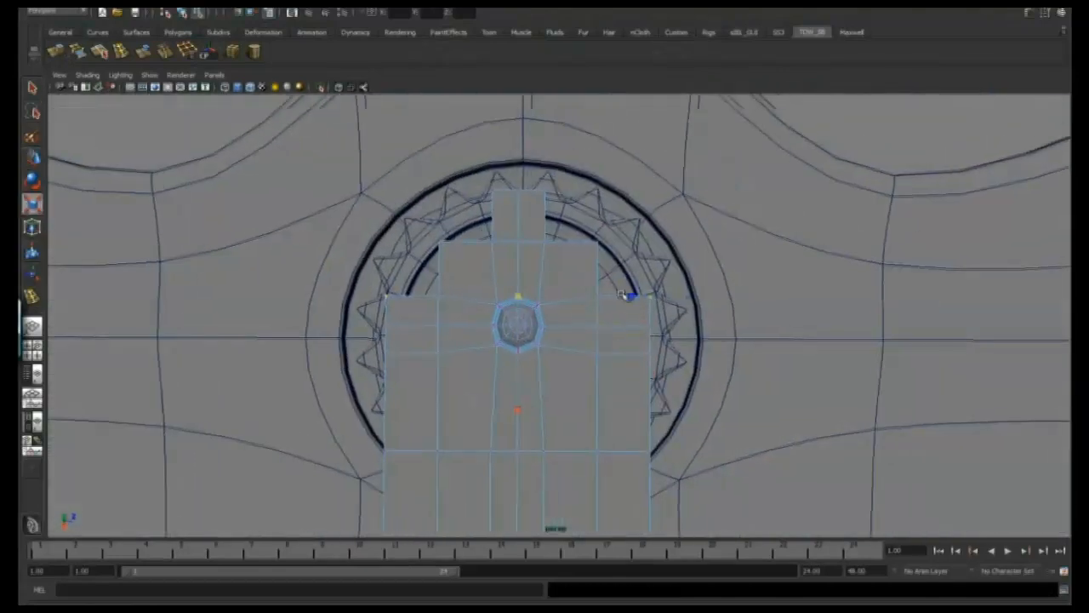
drag(605, 246, 590, 236)
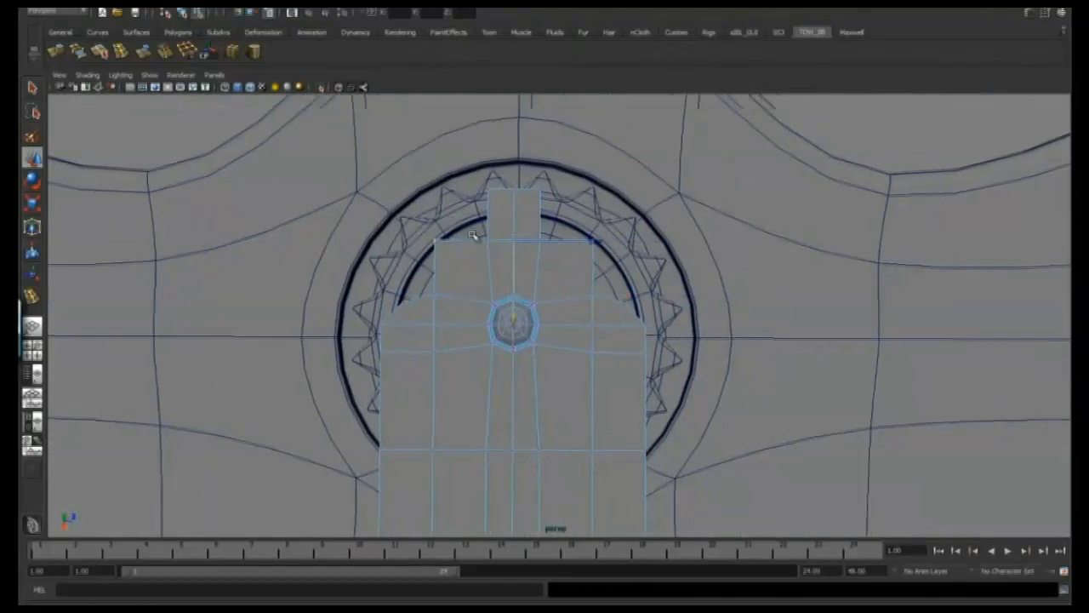
shift+drag(446, 233, 427, 246)
key(r)
alt+middle_drag(628, 246, 622, 240)
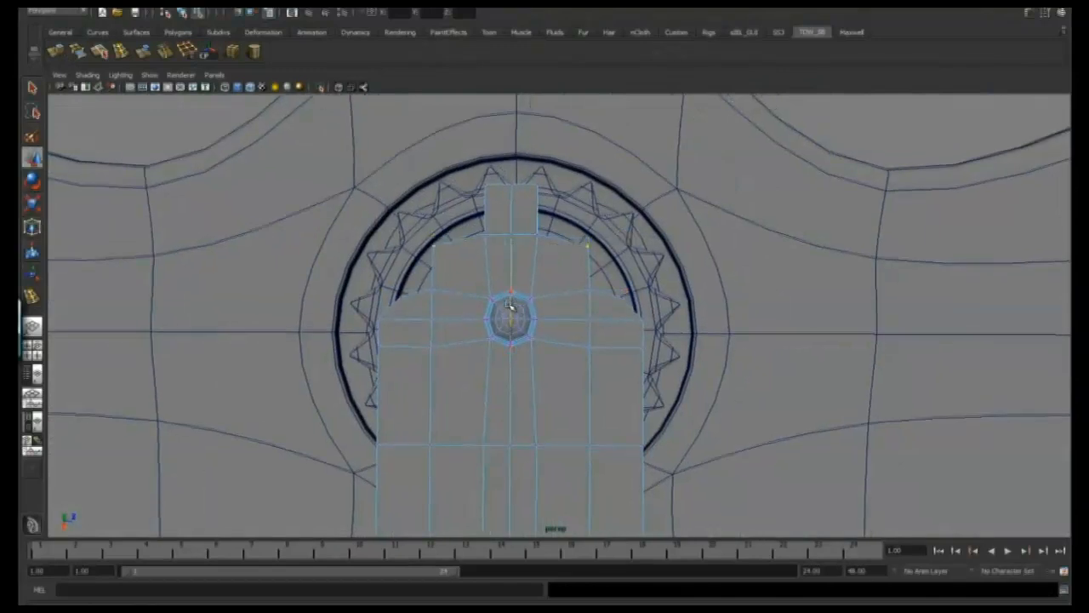
alt+drag(509, 308, 562, 271)
Insert additional edge loops in the slab to refine its shape and return to object mode.
double_click(120, 51)
alt+drag(586, 316, 436, 164)
key(q)
key(w)
alt+drag(494, 191, 445, 226)
click(80, 54)
alt+drag(232, 380, 326, 351)
drag(327, 351, 334, 351)
alt+right_drag(333, 351, 627, 320)
alt+drag(627, 321, 617, 362)
click(24, 87)
alt+drag(489, 276, 577, 335)
key(F8)
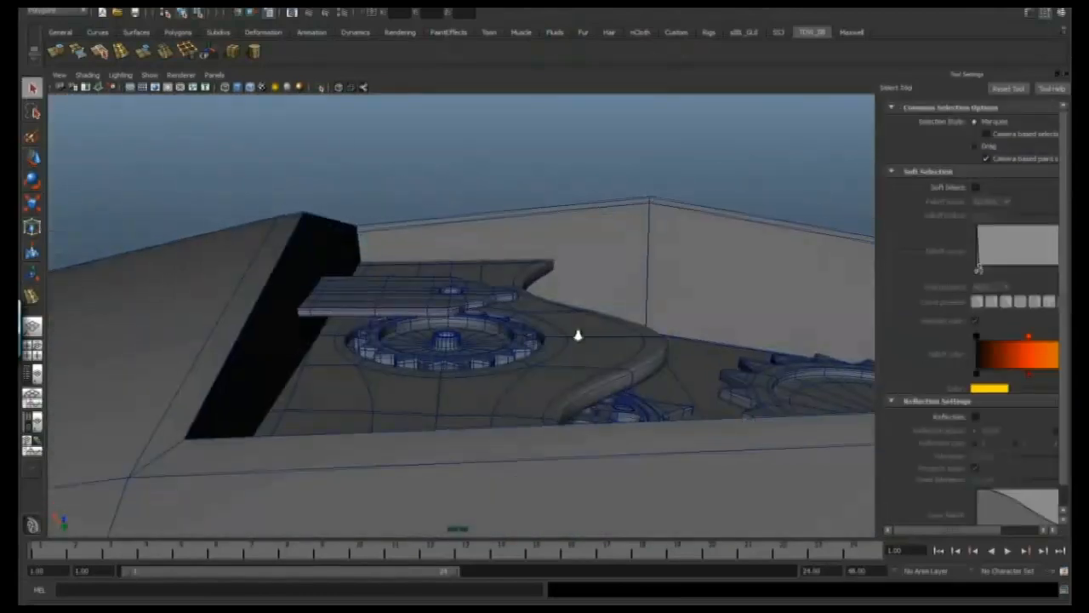
Create an octagonal cylinder, scale it down and move it up into the recessed panel over the gear beneath the arm.
click(254, 51)
alt+right_drag(681, 247, 576, 238)
alt+drag(576, 239, 394, 236)
alt+right_drag(394, 236, 370, 242)
key(w)
drag(463, 487, 444, 331)
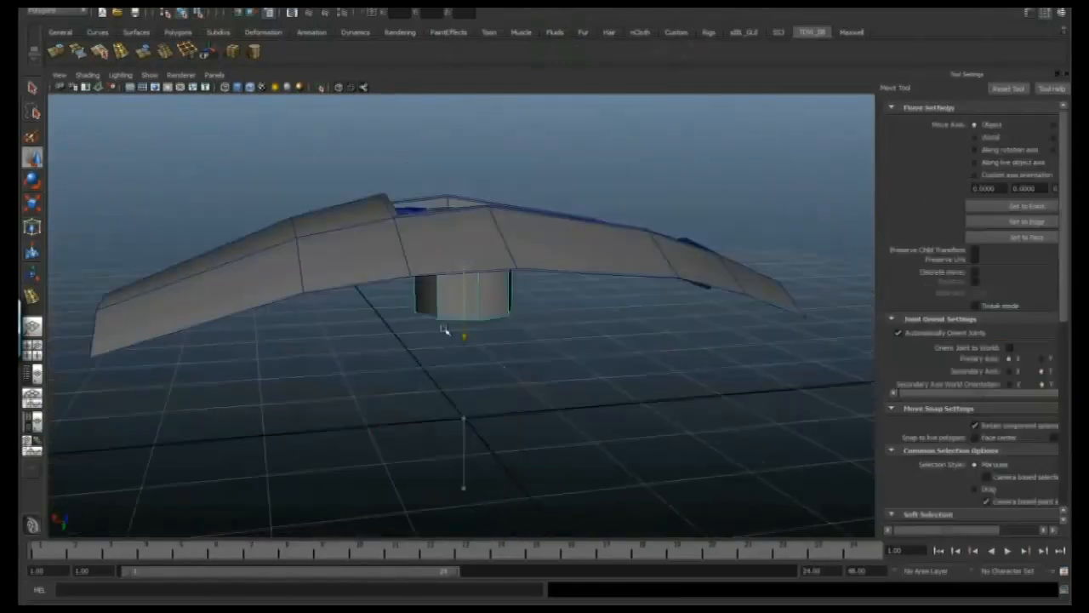
alt+drag(607, 323, 596, 347)
key(r)
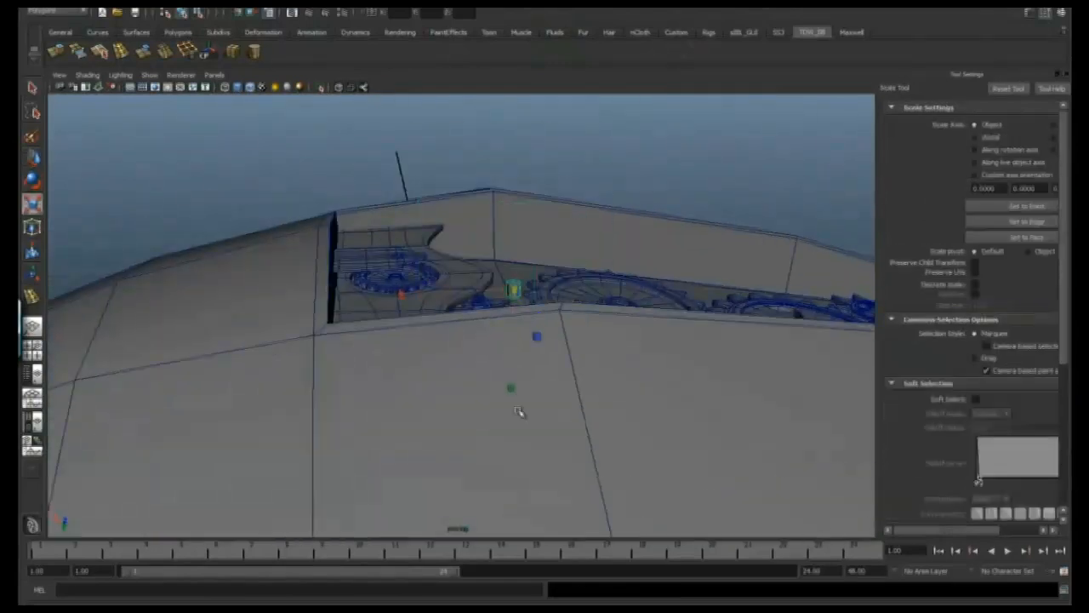
key(w)
drag(519, 291, 477, 292)
Fit the cylinder upright as an axle between the recessed gear's hub and the riveted arm.
key(f)
alt+drag(430, 324, 409, 312)
alt+right_drag(401, 313, 471, 294)
alt+drag(471, 294, 389, 315)
key(r)
key(w)
alt+drag(417, 293, 531, 239)
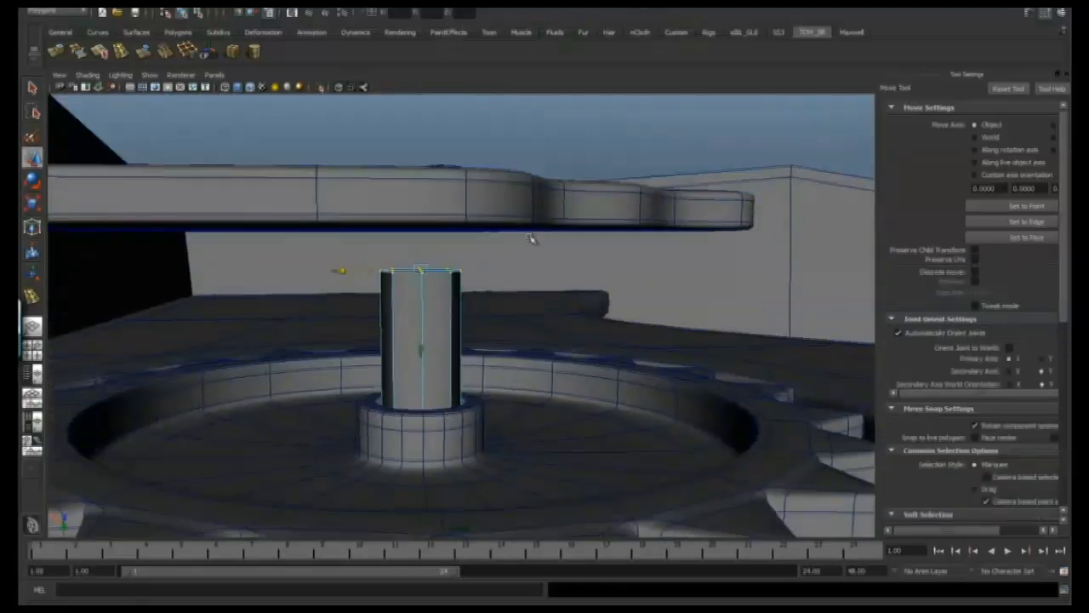
alt+drag(423, 285, 622, 284)
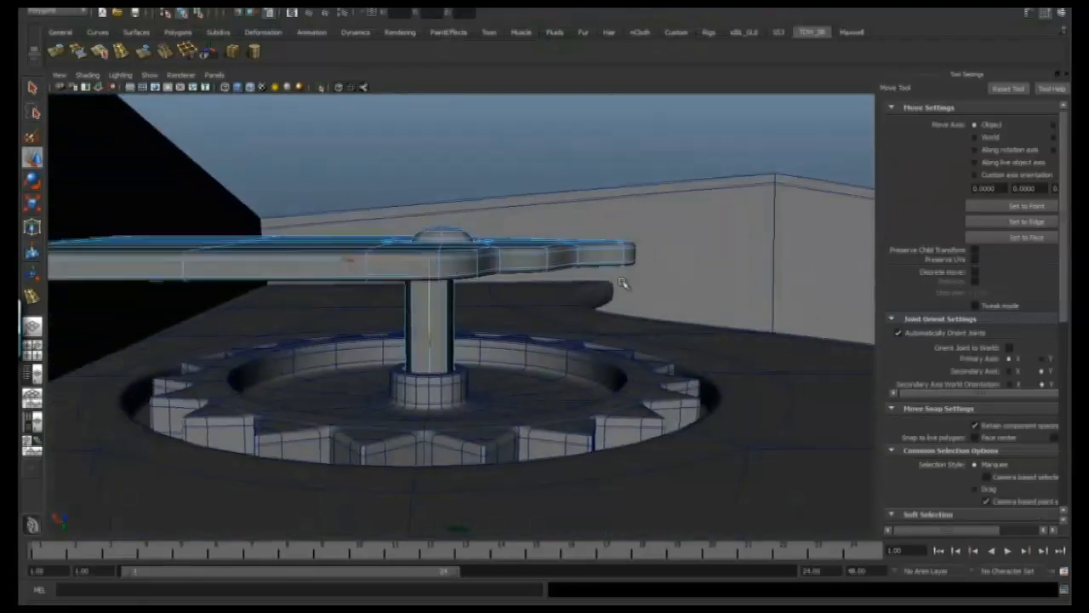
Refine the upper end of the axle beneath the arm and return to object mode.
mouse_move(437, 243)
alt+mouse_down()
mouse_move(462, 239)
mouse_move(440, 284)
mouse_move(434, 259)
alt+mouse_up()
click(440, 284)
shift+right_drag(434, 259, 347, 253)
alt+drag(419, 251, 474, 324)
key(q)
right_drag(474, 324, 503, 309)
Create another octagonal cylinder beside the curved cover plate and scale it into a small flat disc.
alt+drag(503, 309, 446, 472)
key(w)
alt+drag(442, 374, 485, 344)
alt+drag(485, 343, 461, 340)
key(r)
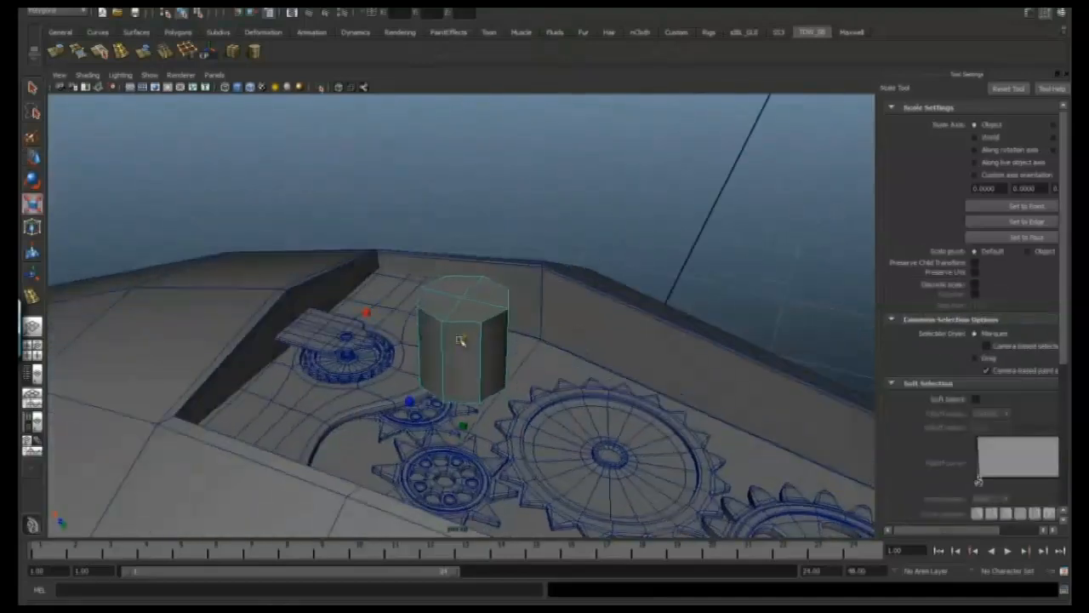
key(f)
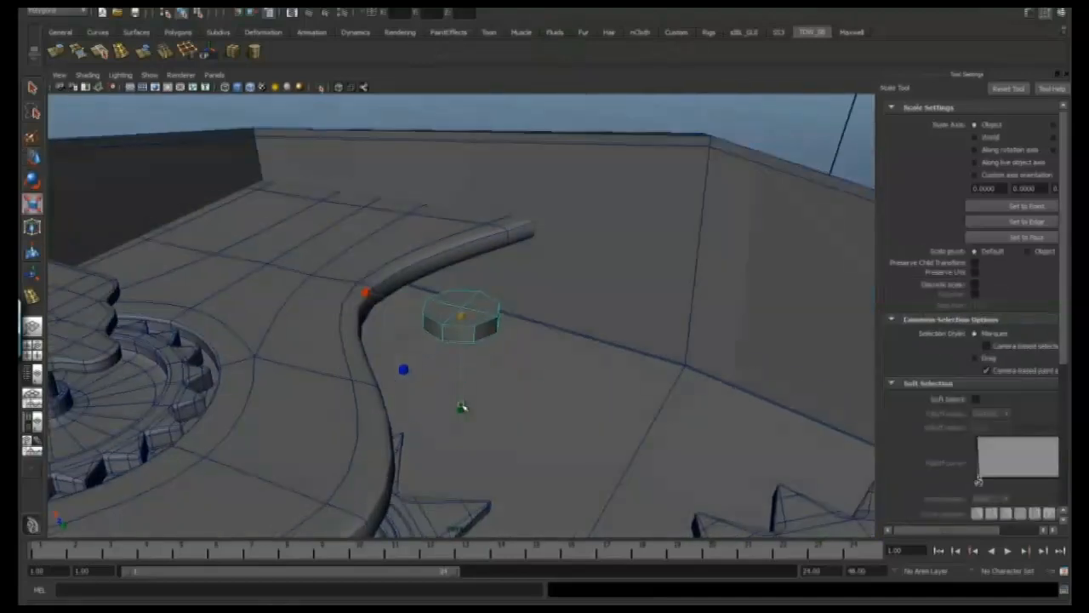
alt+drag(458, 341, 609, 255)
Extrude and inset the disc's top faces to give it a bevelled rim.
click(78, 52)
click(604, 258)
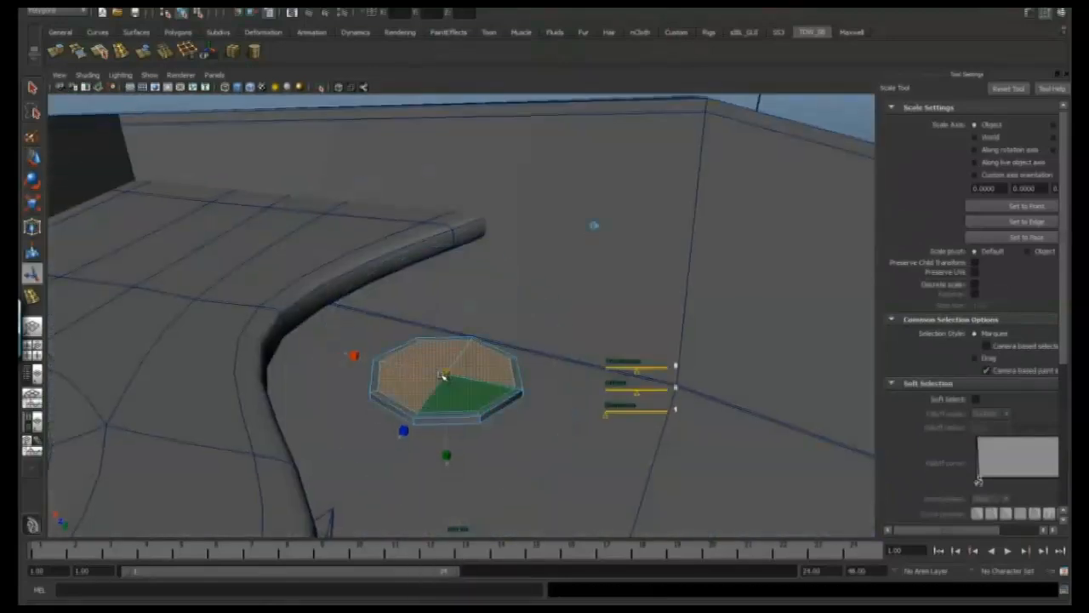
alt+drag(443, 376, 459, 409)
click(58, 52)
alt+drag(451, 341, 464, 327)
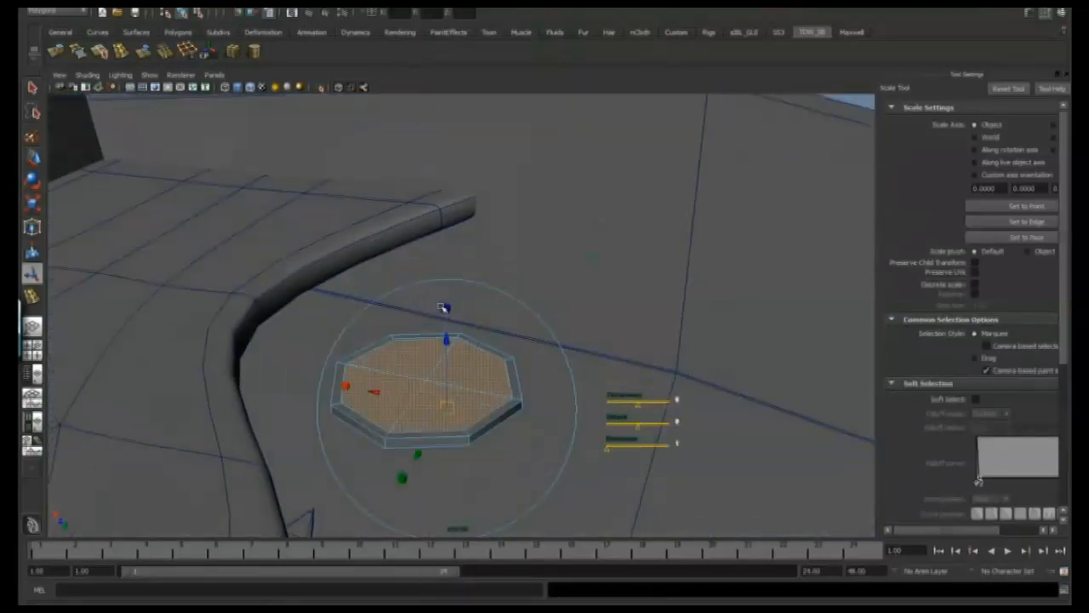
alt+drag(397, 370, 382, 331)
key(r)
alt+drag(523, 322, 460, 344)
Extrude the disc's top faces and narrow the middle ones into a strip for a screw slot.
click(347, 306)
right_click(413, 372)
shift+click(465, 370)
alt+right_drag(465, 370, 437, 416)
alt+drag(438, 417, 445, 432)
key(g)
click(576, 218)
click(359, 303)
alt+drag(416, 351, 411, 364)
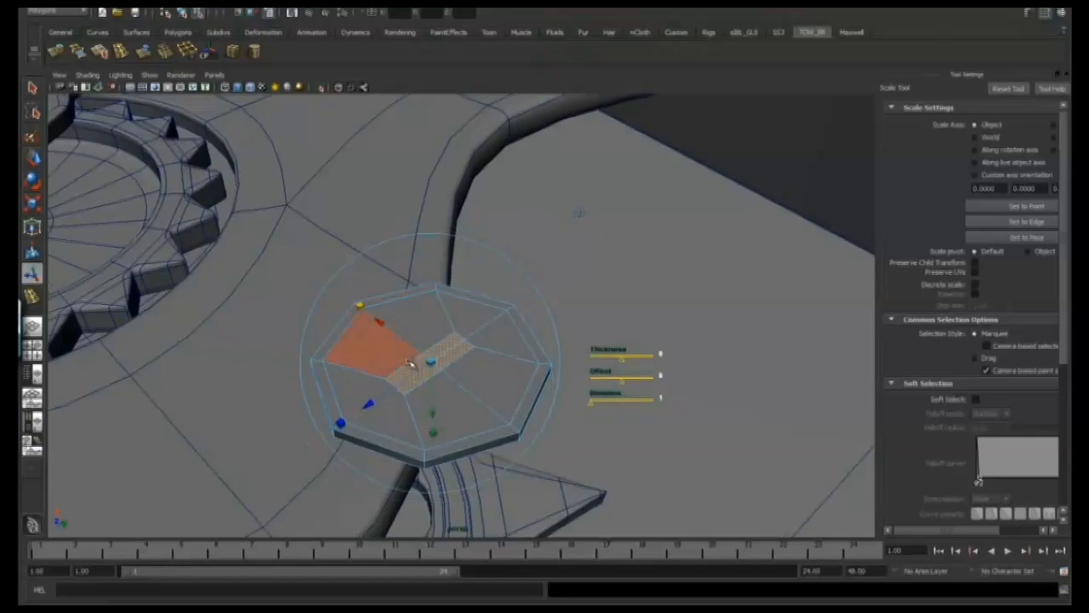
Extrude the central strip to sink the slot into the screw head and return to object mode.
click(57, 53)
alt+drag(464, 337, 408, 317)
alt+drag(514, 424, 409, 394)
alt+drag(408, 394, 410, 430)
click(32, 87)
alt+drag(426, 272, 464, 328)
right_drag(471, 326, 502, 314)
Scale the screw head down and place it on the curved cover plate below the gear recess.
mouse_move(473, 366)
alt+mouse_down()
mouse_move(413, 324)
mouse_move(458, 374)
alt+mouse_up()
key(r)
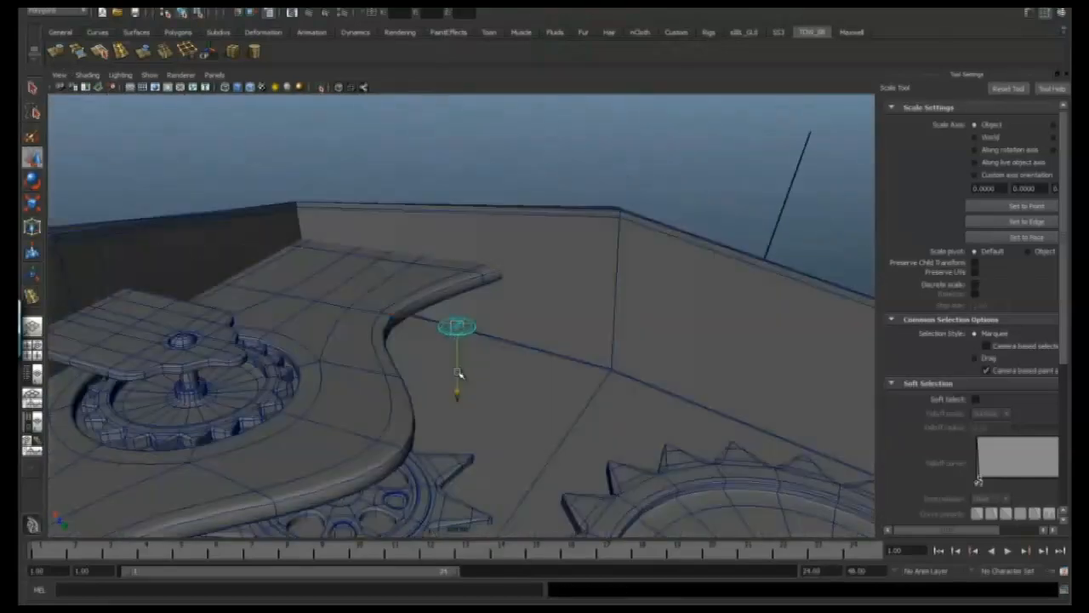
alt+drag(438, 435, 470, 360)
alt+middle_drag(470, 360, 459, 368)
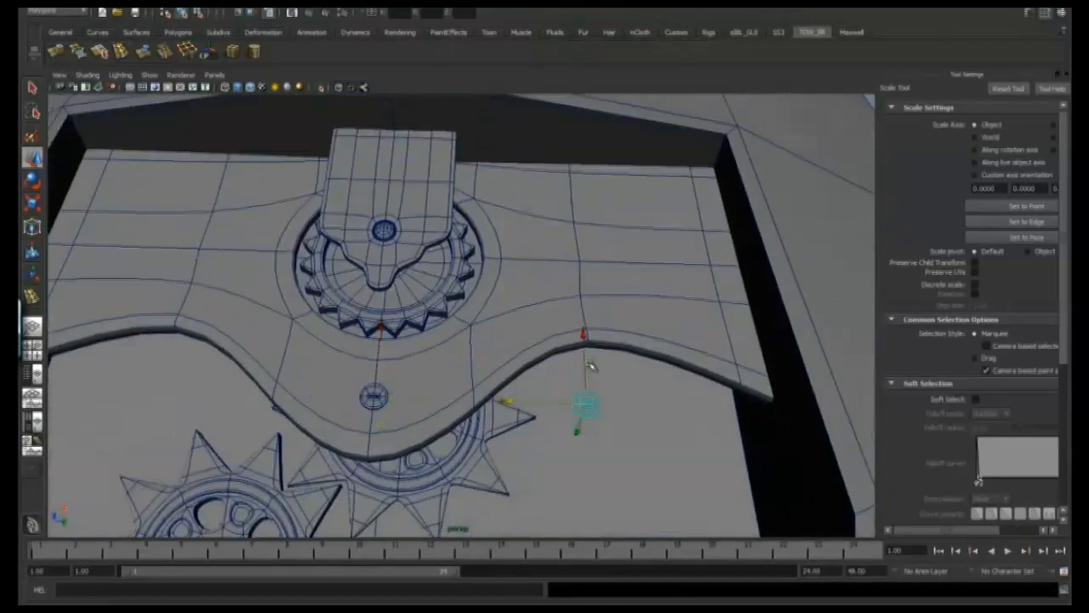
Duplicate the screw head and distribute the copies along both sides of the curved cover plate.
alt+drag(583, 265, 599, 334)
key(ctrl+d)
shift+click(591, 330)
key(ctrl+d)
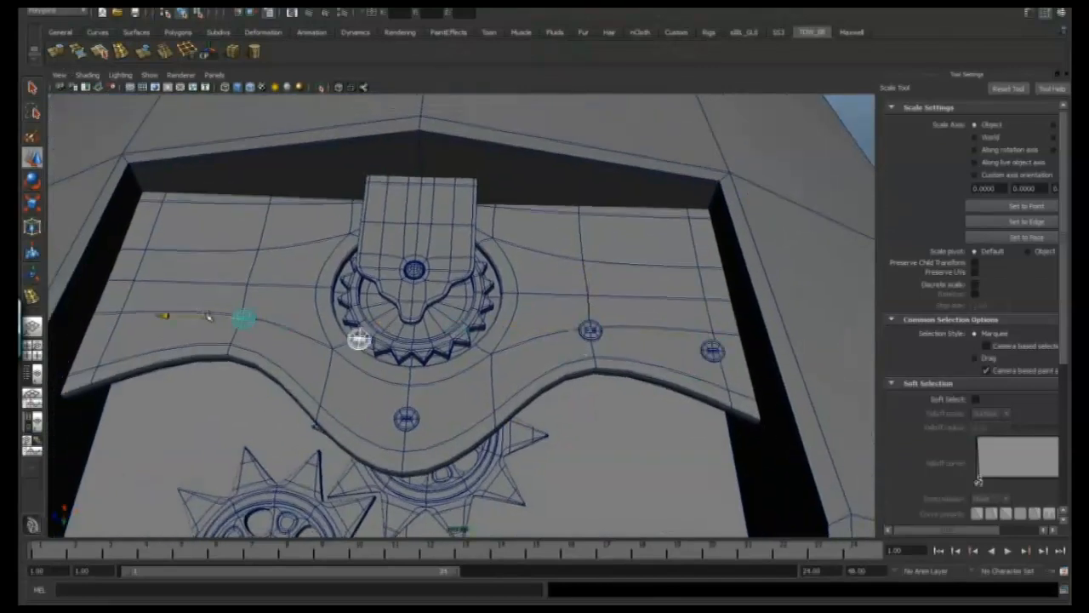
alt+middle_drag(268, 313, 282, 316)
click(373, 342)
drag(312, 342, 87, 338)
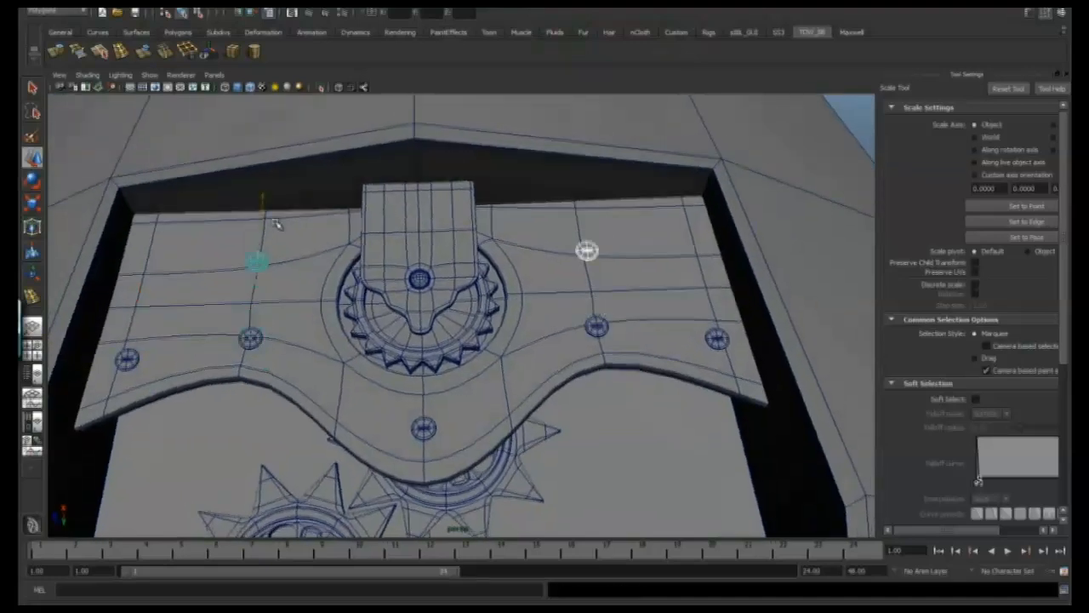
alt+drag(280, 238, 595, 330)
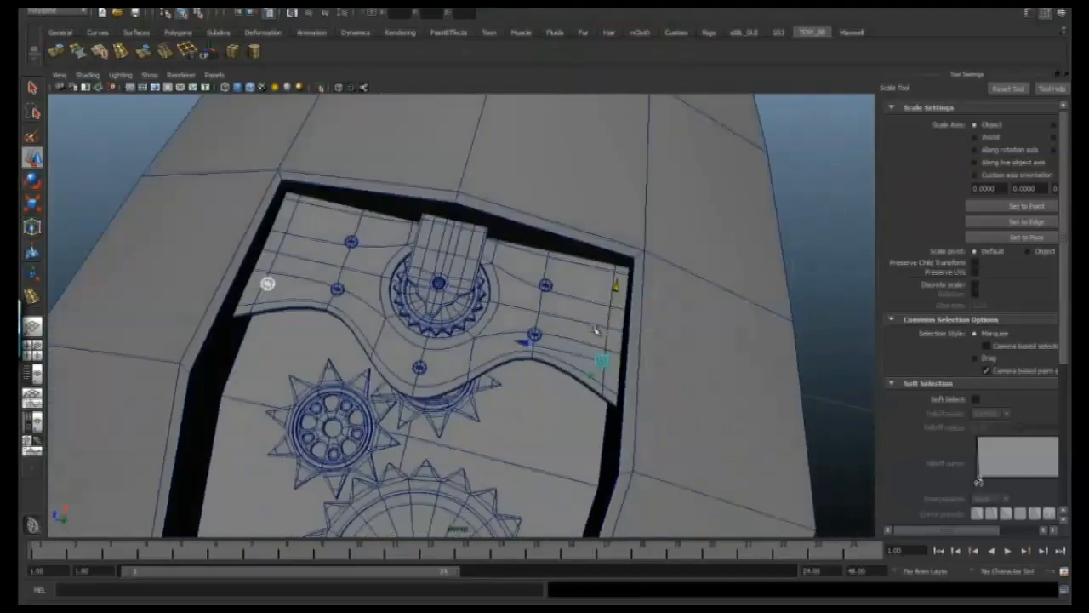
Extrude the end faces of the riveted arm toward the panel wall and return to object mode.
alt+drag(627, 264, 472, 376)
click(545, 326)
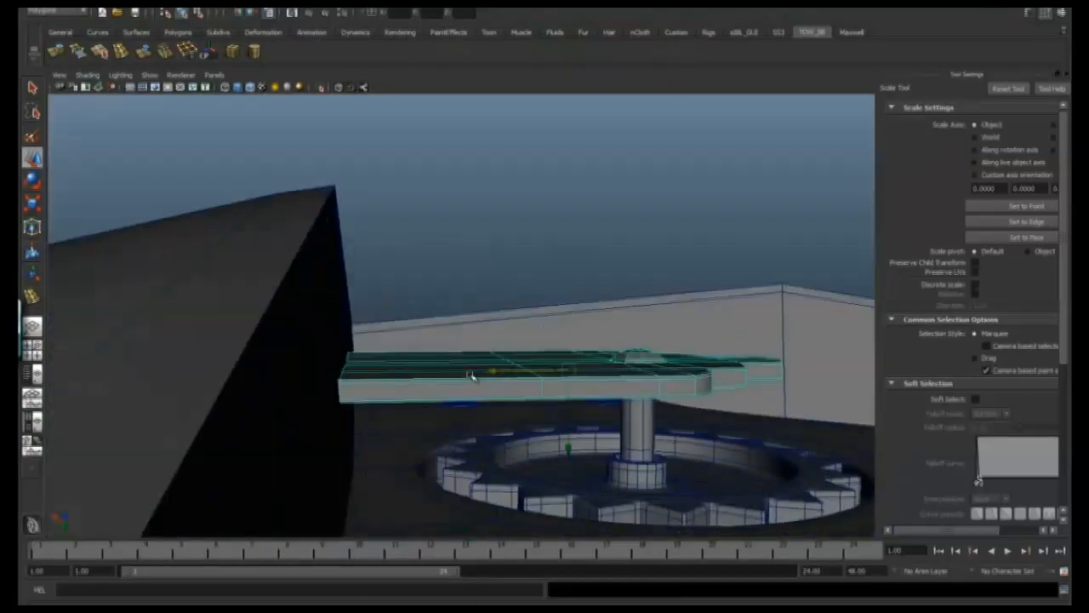
alt+drag(391, 314, 409, 332)
shift+click(447, 320)
shift+click(519, 312)
click(56, 51)
alt+drag(460, 371, 401, 389)
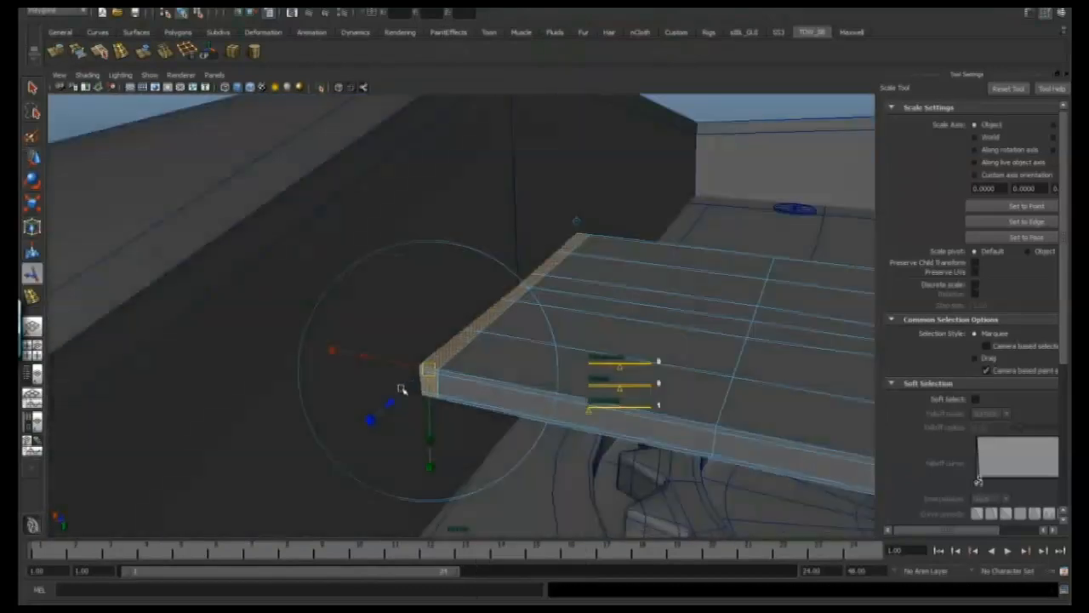
alt+drag(331, 291, 383, 347)
alt+drag(408, 344, 418, 266)
key(F8)
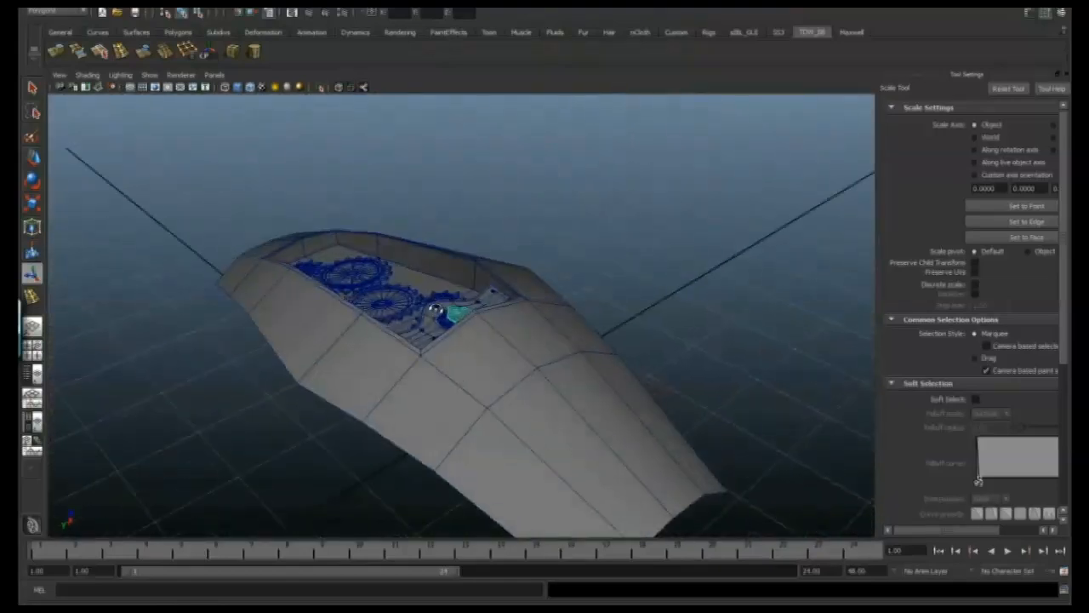
Examine the gear arrangement and cover plate in the recessed panel from several angles.
alt+drag(436, 310, 440, 352)
alt+right_drag(440, 352, 531, 315)
alt+drag(532, 315, 498, 359)
alt+drag(404, 393, 652, 269)
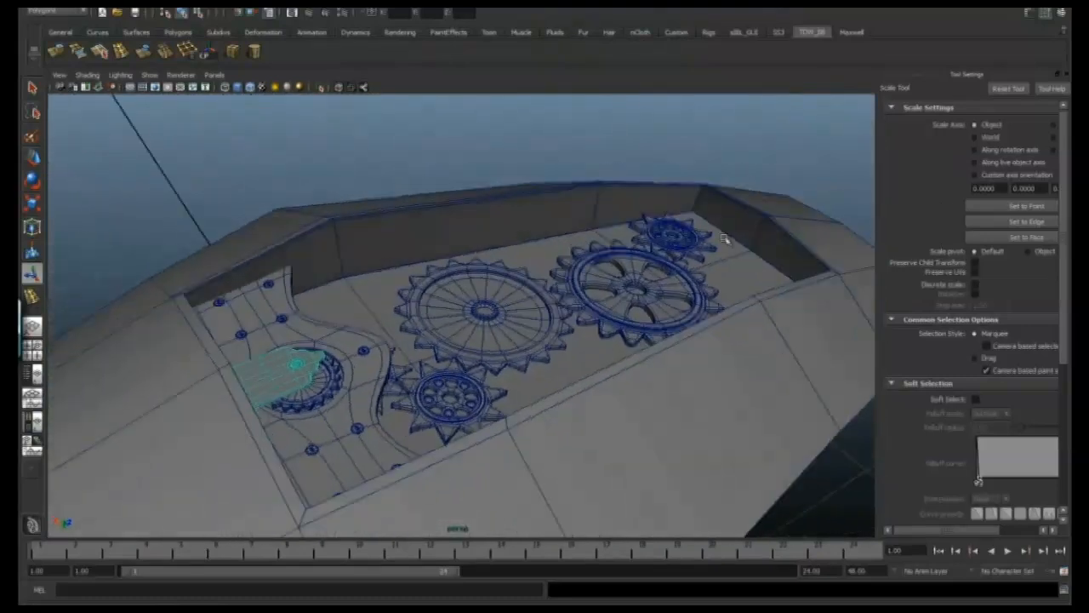
click(1066, 74)
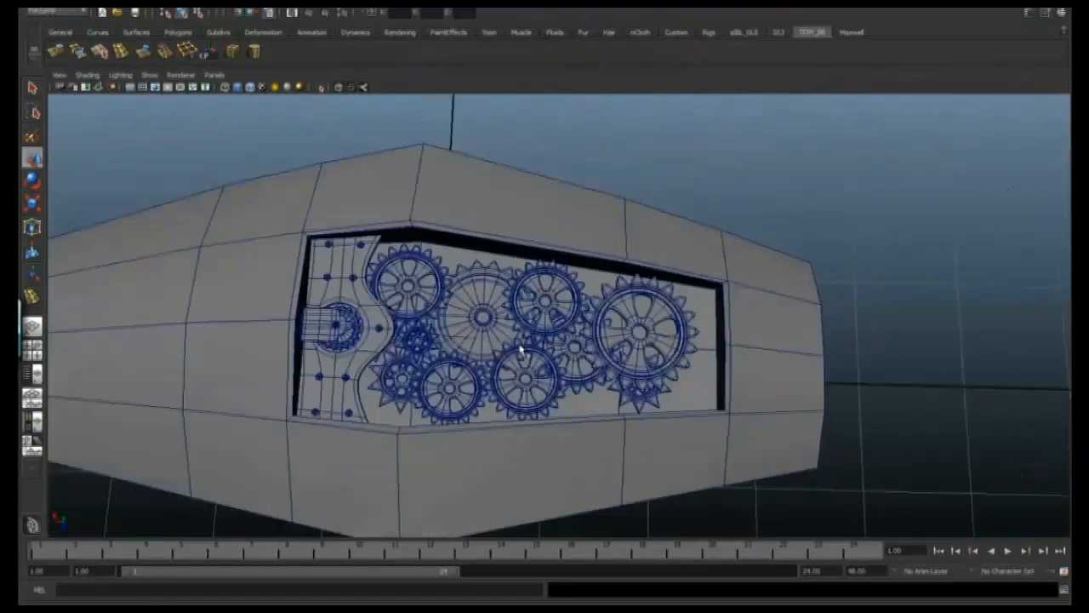
alt+drag(518, 348, 527, 345)
alt+drag(564, 277, 472, 286)
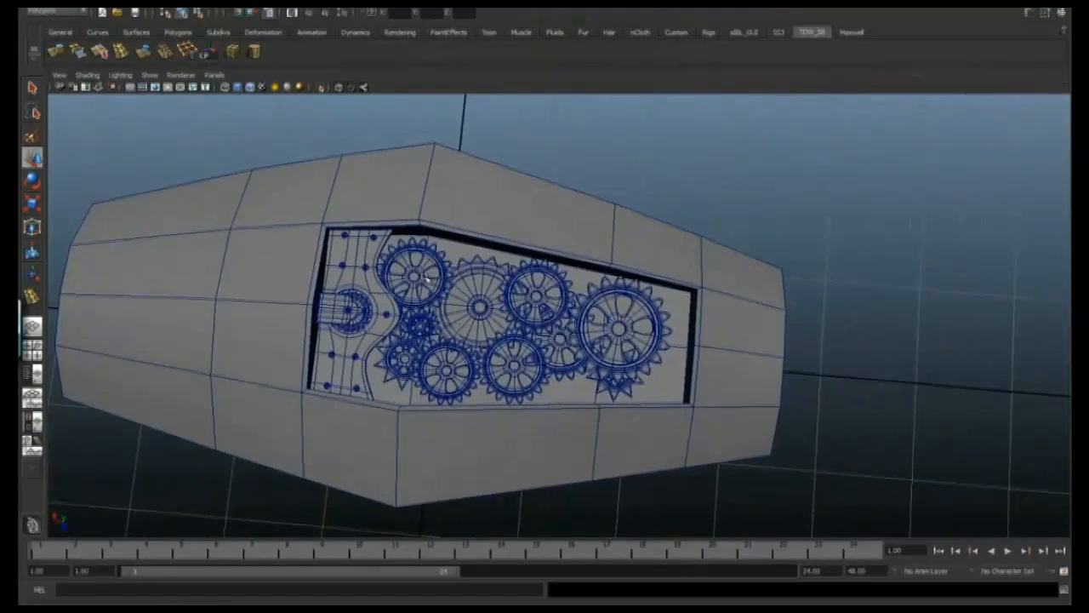
Draw short curves between the gears with the curve tool in the flat wireframe view.
alt+drag(485, 335, 603, 251)
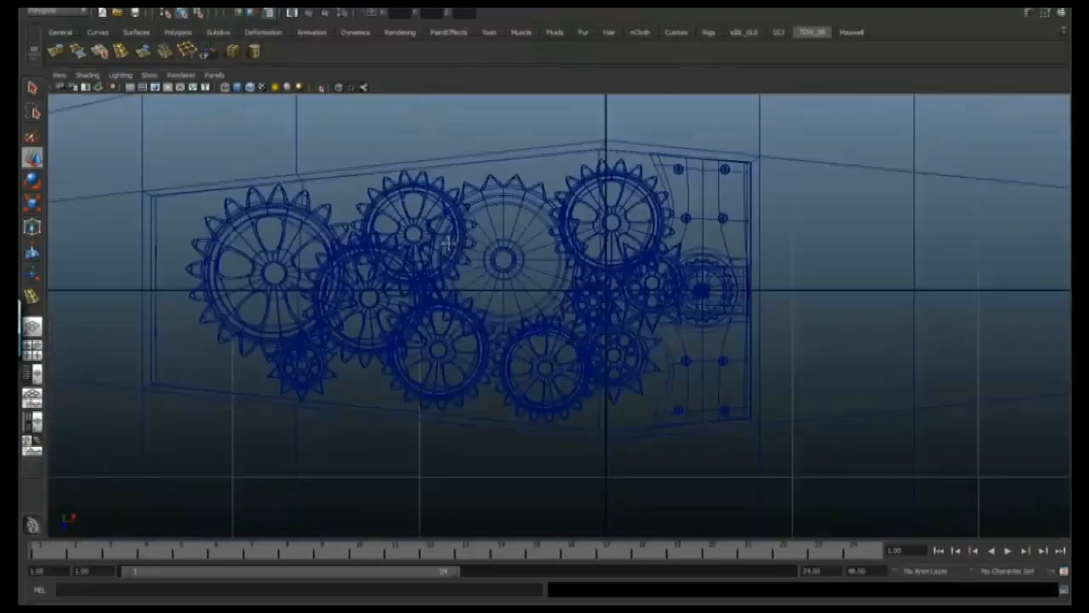
alt+right_drag(489, 231, 465, 329)
click(100, 5)
click(128, 109)
alt+middle_drag(465, 328, 459, 313)
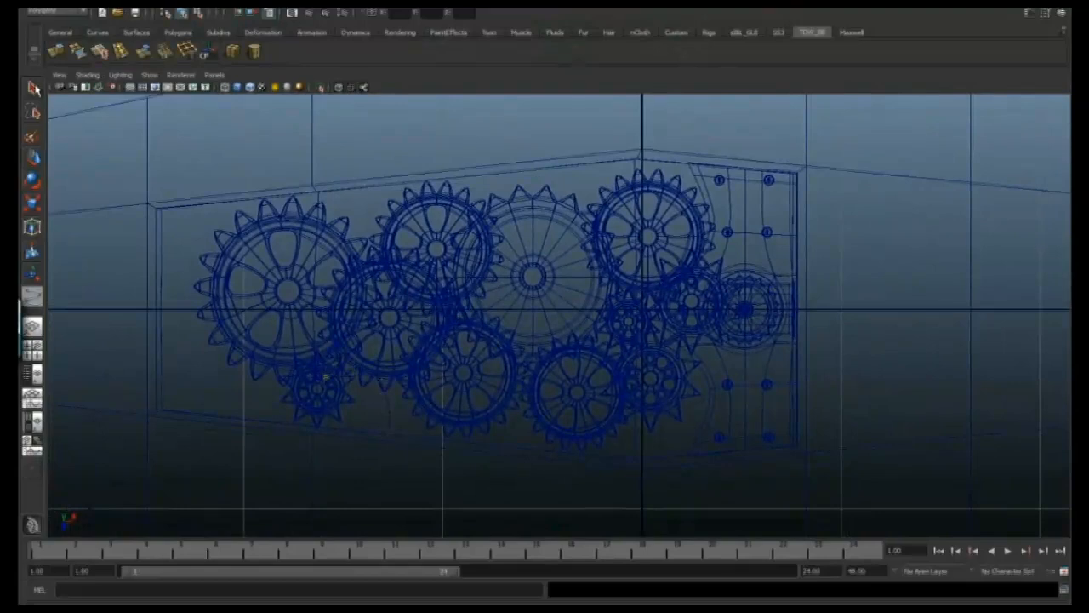
click(101, 4)
click(128, 110)
scroll(389, 394, up, 2)
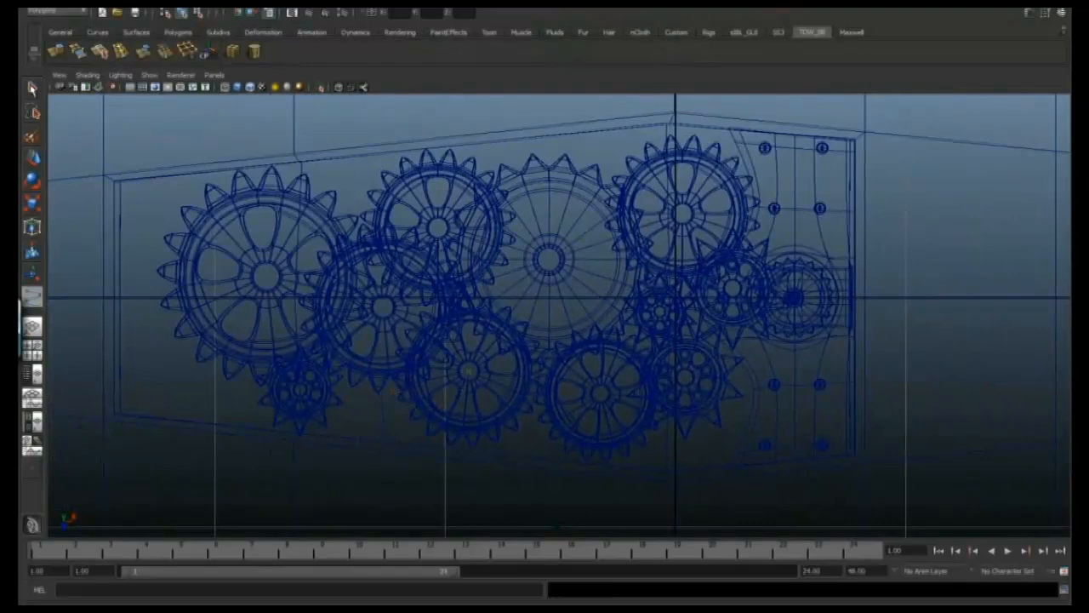
click(31, 88)
alt+middle_drag(438, 340, 447, 343)
alt+right_drag(447, 343, 407, 321)
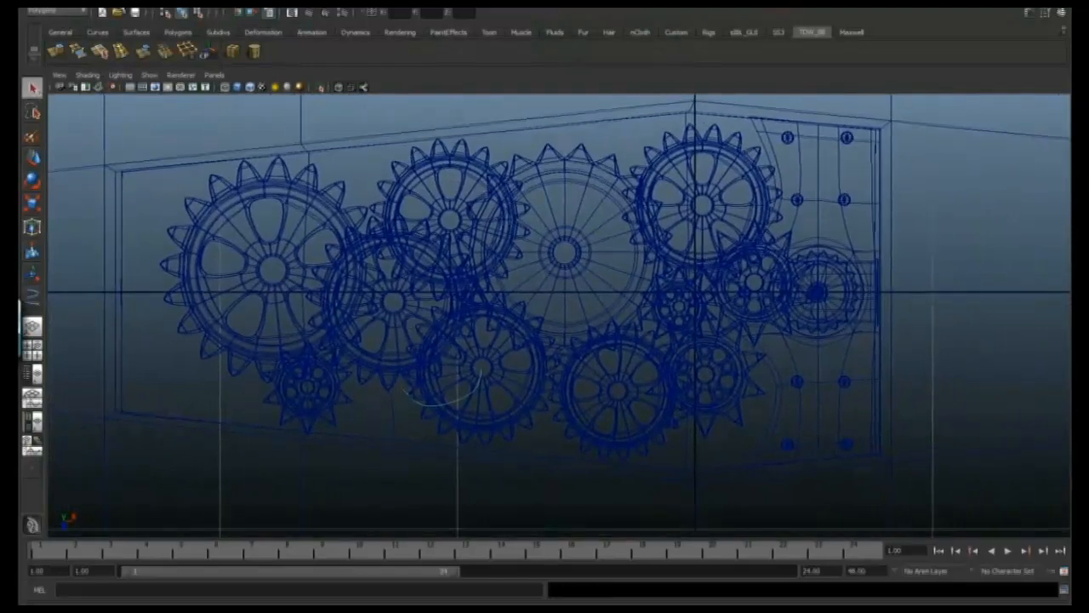
Add the curve tool to the shelf and draw another short curve from a spoked gear's hub.
click(101, 5)
ctrl+shift+click(145, 97)
scroll(400, 341, up, 2)
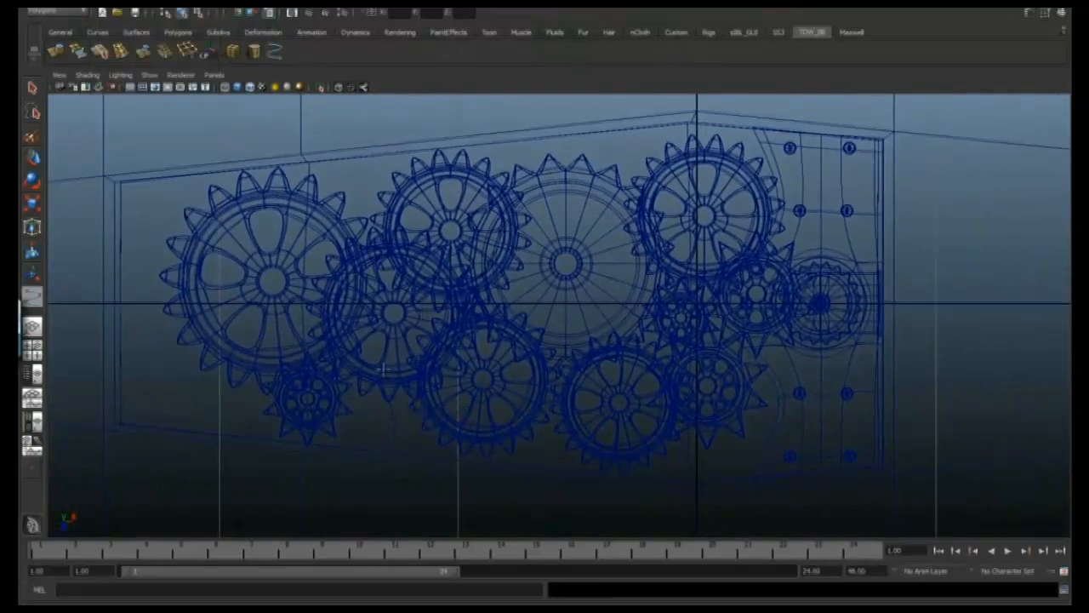
click(32, 89)
alt+middle_drag(403, 359, 426, 340)
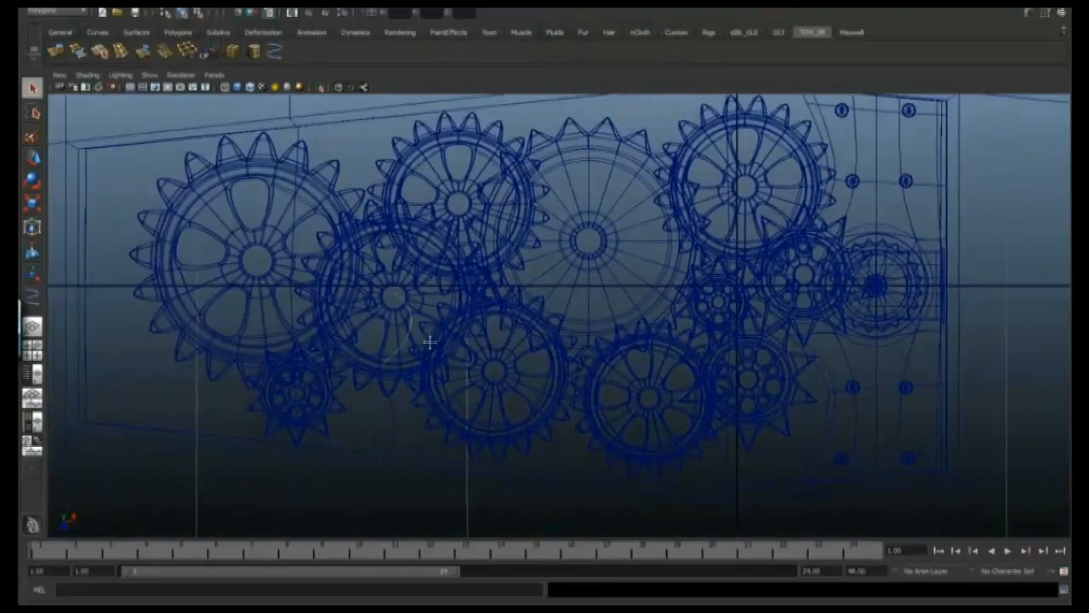
Move and rotate the drawn curves in the perspective view to line them up with the slanted gear layer.
key(space)
key(space)
key(w)
mouse_move(600, 348)
alt+mouse_down()
mouse_move(698, 321)
mouse_move(598, 350)
mouse_move(571, 417)
mouse_move(583, 394)
mouse_move(567, 328)
mouse_move(644, 354)
mouse_move(678, 338)
mouse_move(558, 345)
alt+mouse_up()
drag(390, 311, 389, 310)
alt+drag(389, 310, 479, 322)
key(e)
alt+drag(479, 322, 513, 349)
drag(513, 349, 641, 378)
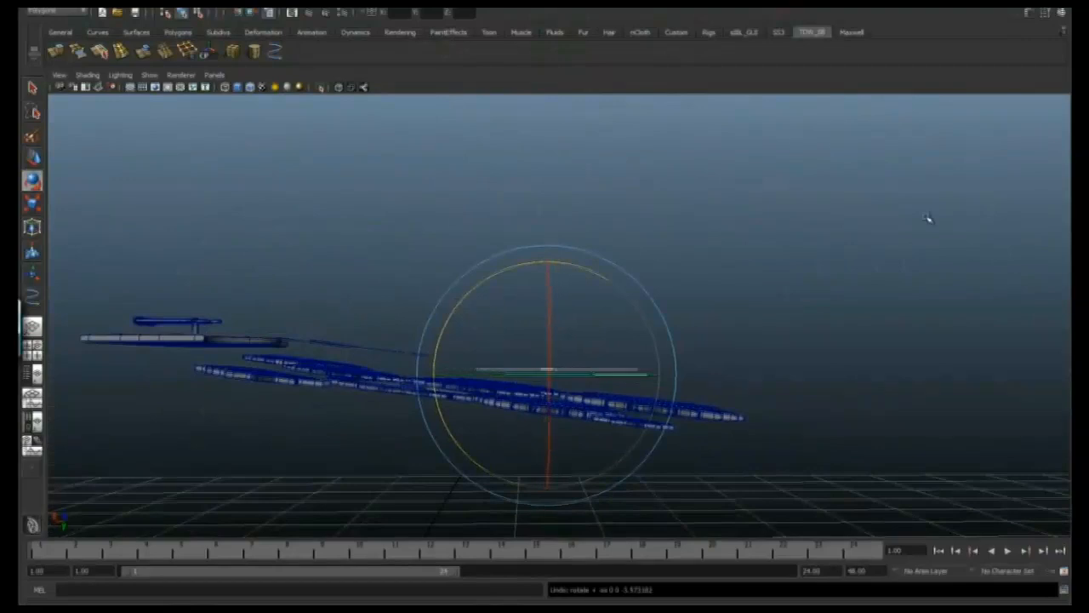
Move the curves along their object axes to lie just above the gears.
click(1046, 12)
key(w)
alt+drag(558, 255, 584, 287)
alt+right_drag(584, 287, 549, 307)
alt+drag(524, 340, 578, 368)
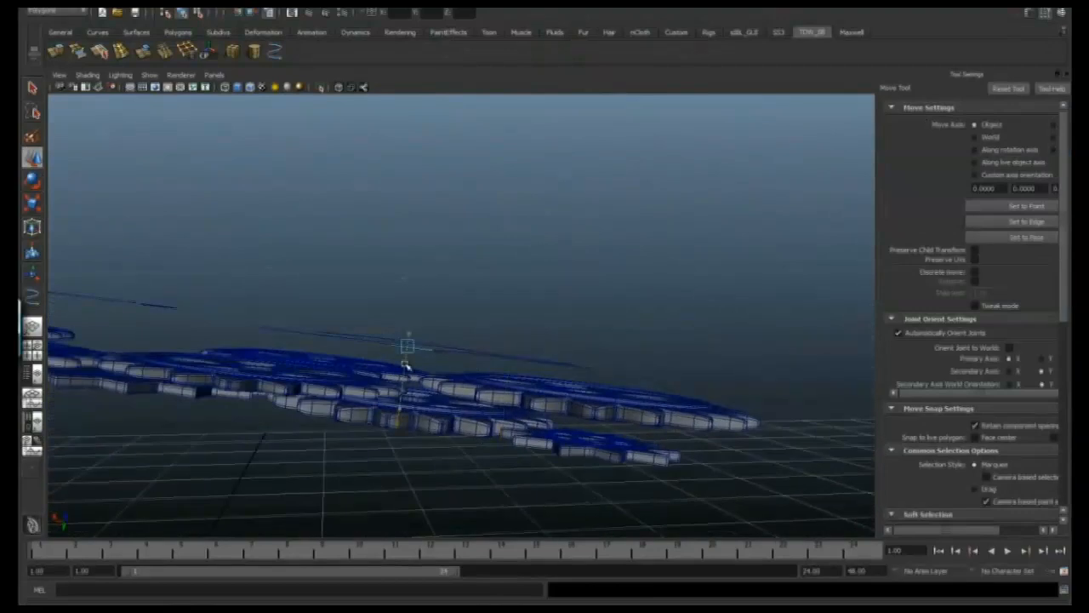
alt+drag(408, 356, 464, 335)
Create a polygon plane and set its X rotation to 90.
click(1062, 75)
alt+drag(664, 294, 766, 328)
click(103, 5)
mouse_move(188, 29)
click(255, 82)
click(1062, 12)
alt+drag(660, 296, 514, 304)
Scale the plane to about 0.075 with a Z scale of about 0.019 and lower it toward the curves.
key(r)
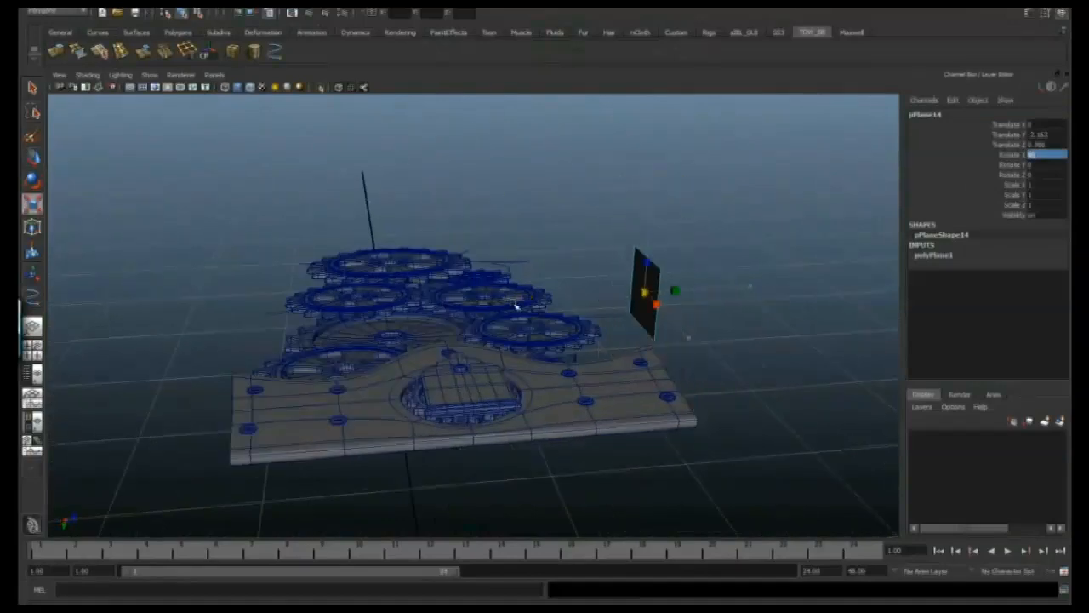
alt+right_drag(514, 304, 724, 309)
alt+drag(725, 309, 544, 231)
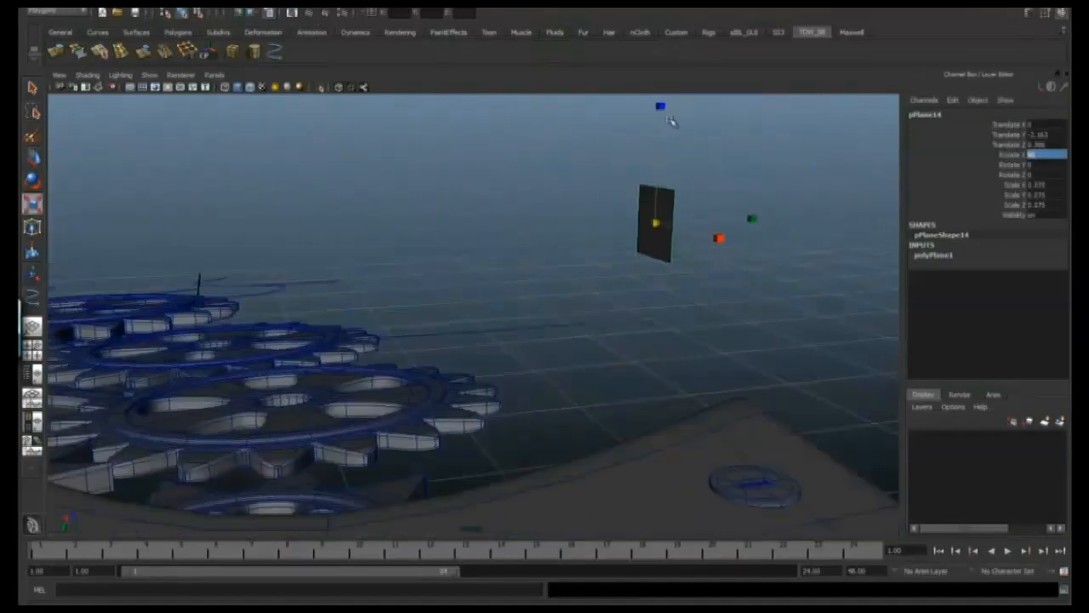
drag(665, 191, 663, 198)
alt+drag(662, 197, 654, 223)
key(w)
drag(638, 175, 638, 259)
alt+drag(704, 196, 705, 218)
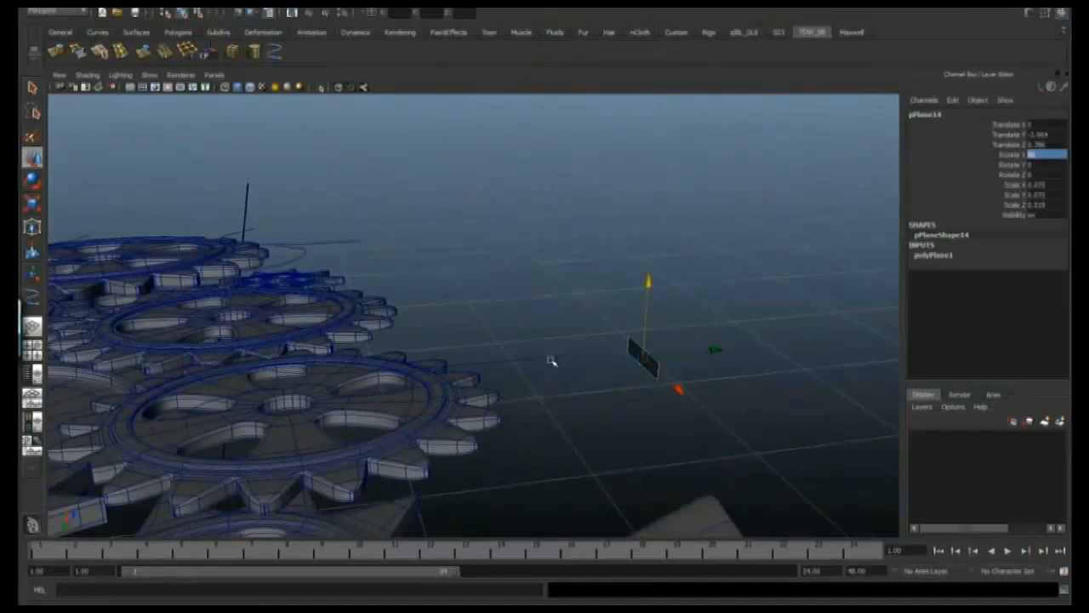
Move the small plane onto the end of the nearest curve.
alt+drag(554, 354, 733, 425)
mouse_move(717, 368)
alt+mouse_down()
mouse_move(586, 369)
mouse_move(715, 357)
alt+mouse_up()
alt+drag(627, 364, 696, 345)
key(f)
scroll(695, 346, up, 3)
drag(552, 317, 542, 317)
scroll(464, 249, down, 3)
Thin the plane's Z scale to about 0.01 to make a narrow strip profile.
alt+drag(464, 249, 359, 257)
key(r)
drag(440, 210, 443, 246)
alt+drag(442, 247, 352, 333)
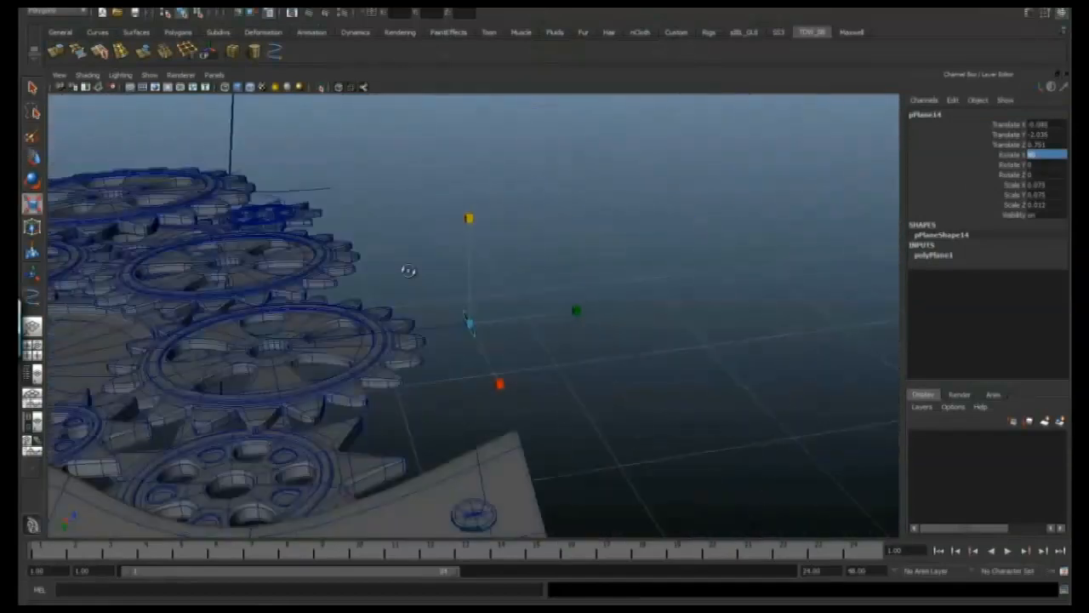
drag(469, 230, 470, 245)
Duplicate the strip profile and move the copy to the end of another curve.
alt+drag(470, 245, 575, 257)
key(ctrl+d)
key(w)
drag(468, 185, 525, 220)
alt+right_drag(596, 255, 695, 287)
alt+drag(695, 286, 477, 281)
alt+drag(420, 347, 475, 317)
alt+drag(477, 244, 400, 330)
Duplicate the strip profile again and align the copy with the end of a further curve, isolating it for precision.
key(ctrl+d)
alt+drag(424, 318, 426, 288)
drag(508, 335, 468, 374)
drag(410, 352, 624, 365)
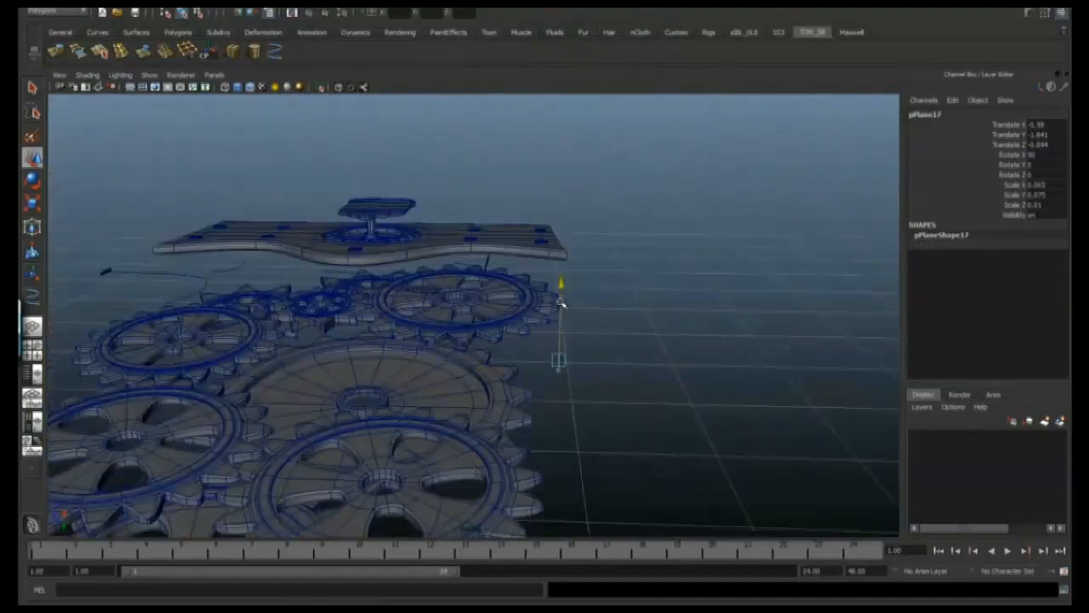
key(ctrl+1)
key(f)
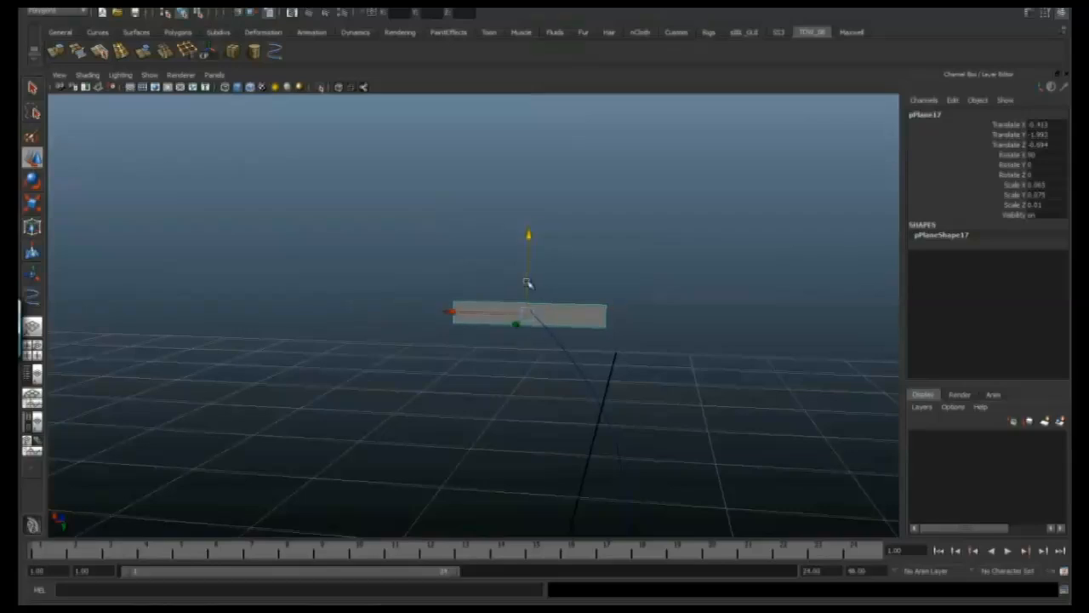
alt+drag(512, 317, 369, 323)
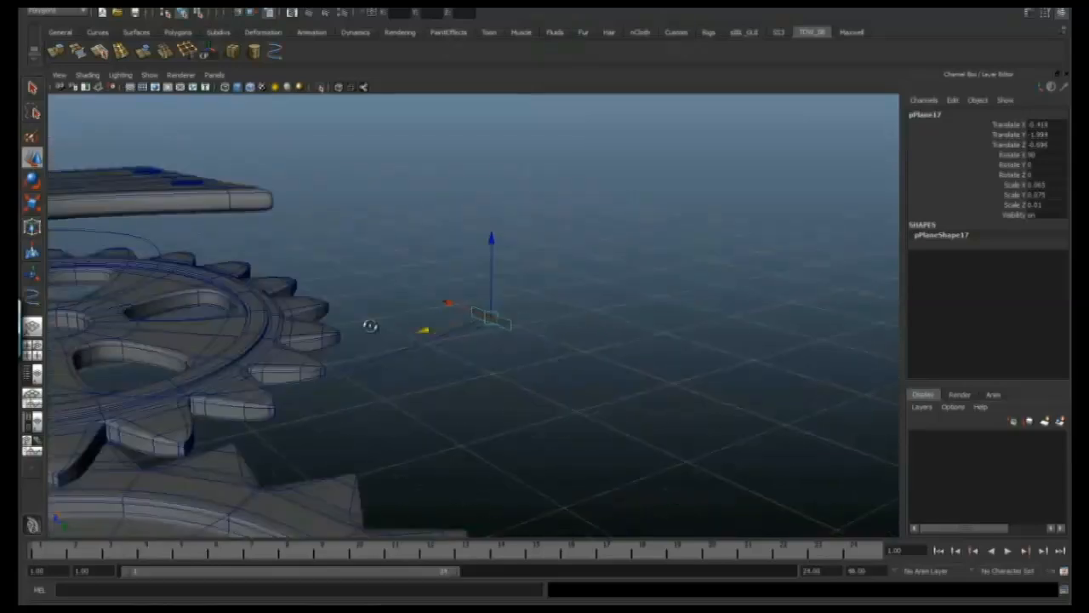
Extrude the thin strip profile at the edge of the gears along its curve.
alt+right_drag(369, 323, 192, 335)
alt+drag(192, 335, 469, 316)
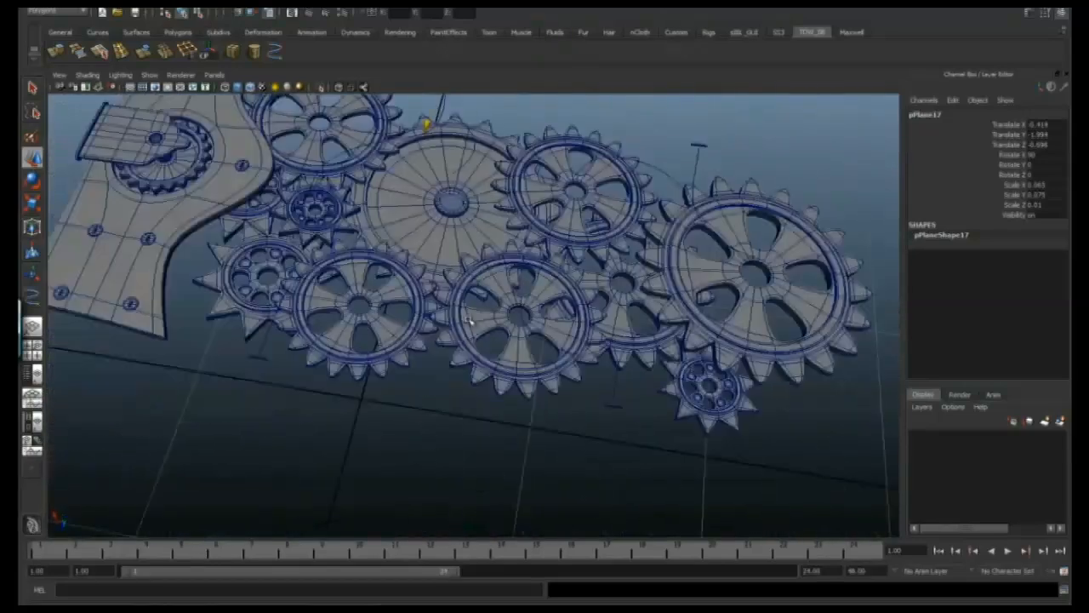
alt+right_drag(469, 315, 545, 310)
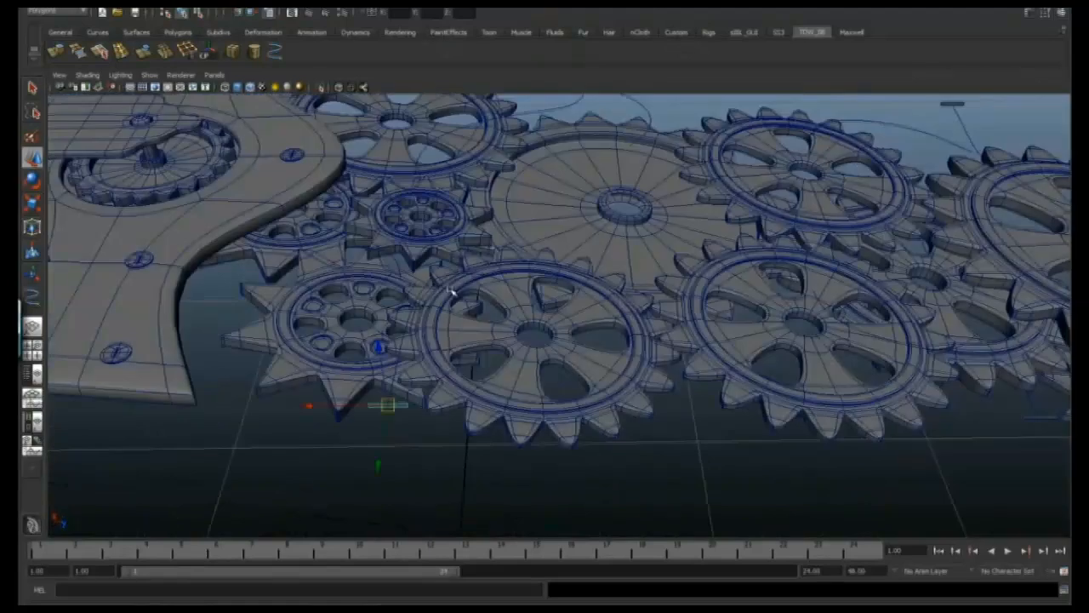
alt+drag(452, 292, 538, 299)
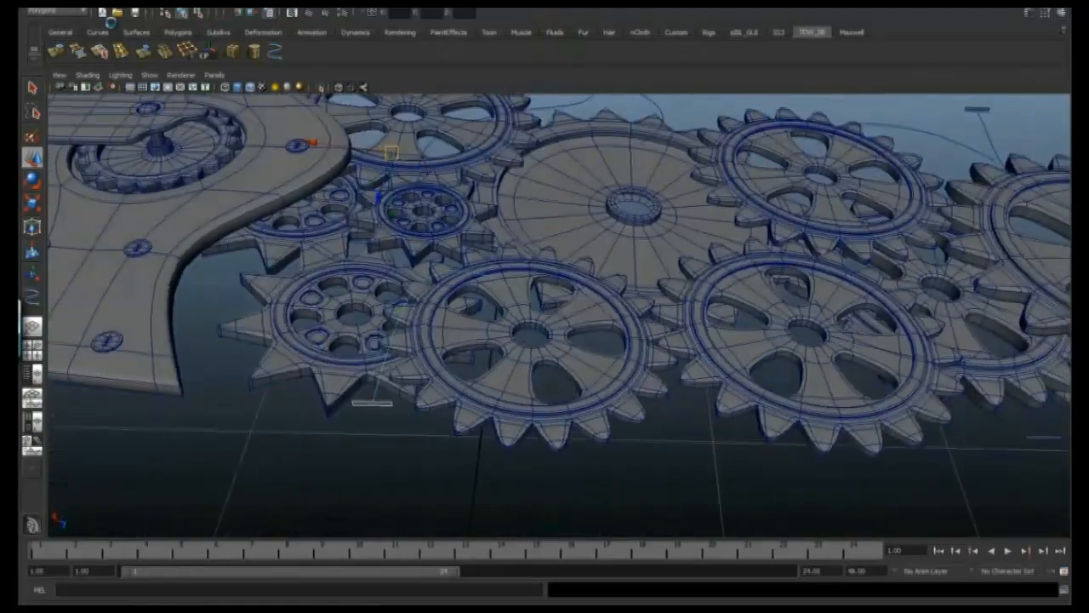
click(56, 51)
alt+drag(505, 199, 540, 197)
click(1045, 13)
alt+middle_drag(811, 212, 797, 226)
click(1061, 13)
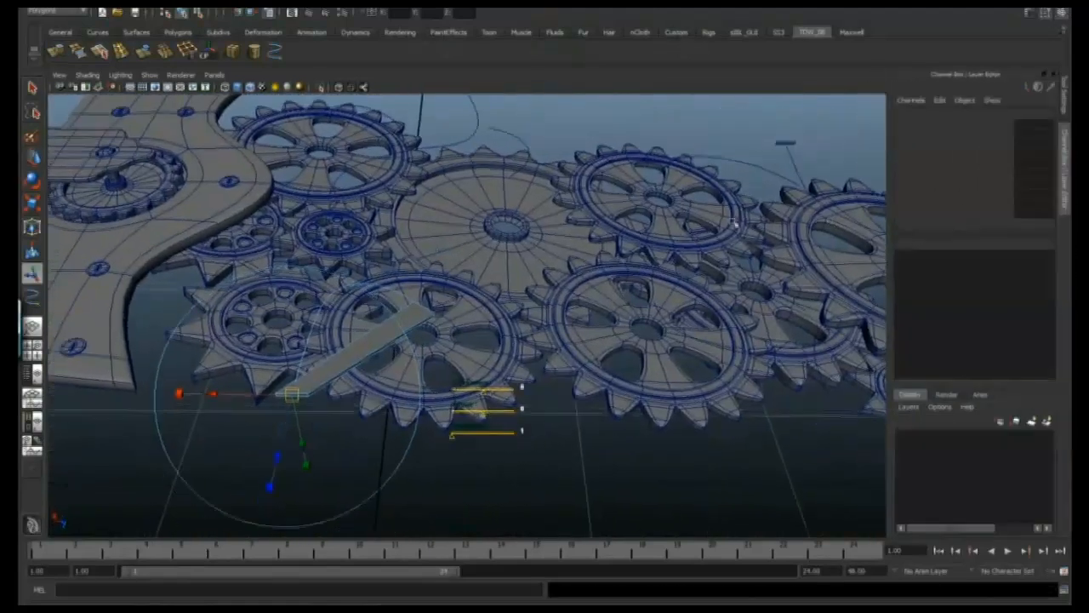
Raise the extrusion's number of divisions so that the strip bends smoothly along its curve.
alt+drag(538, 220, 557, 243)
key(w)
alt+right_drag(557, 243, 596, 247)
right_drag(432, 314, 445, 315)
alt+drag(444, 317, 459, 330)
click(939, 254)
scroll(1013, 301, down, 8)
click(1018, 312)
alt+drag(374, 339, 581, 377)
alt+right_drag(581, 377, 606, 380)
alt+drag(606, 380, 519, 349)
alt+drag(409, 331, 481, 366)
click(344, 317)
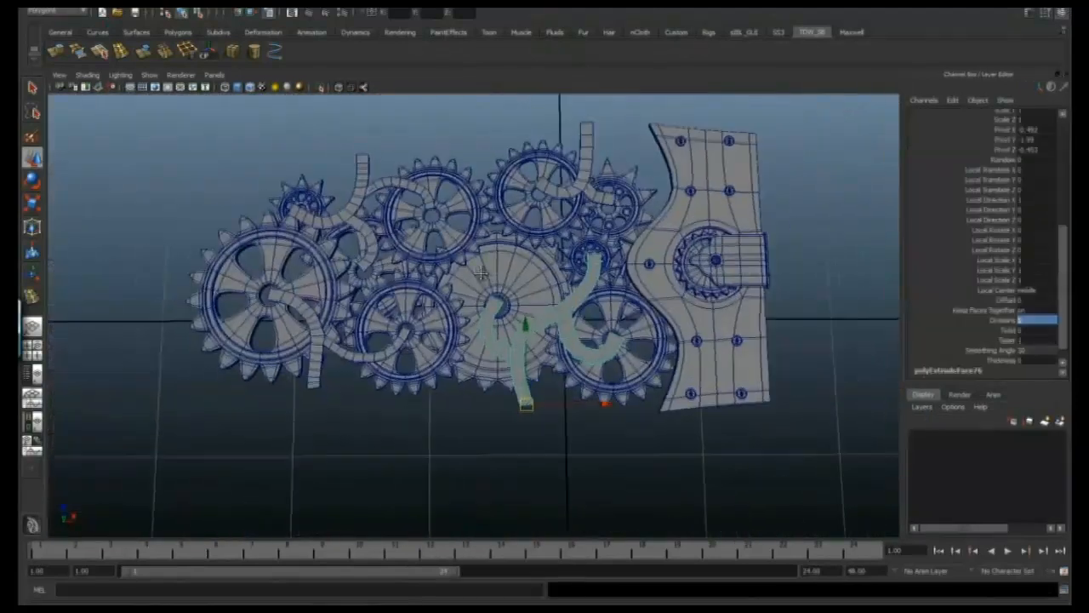
Move the vertices at the strip's hooked end so that it curves evenly and ends over the gear's hub.
alt+middle_drag(481, 273, 374, 276)
alt+drag(375, 276, 486, 250)
key(space)
key(space)
alt+right_drag(257, 210, 569, 325)
alt+middle_drag(568, 326, 473, 413)
alt+right_drag(474, 413, 581, 319)
key(F9)
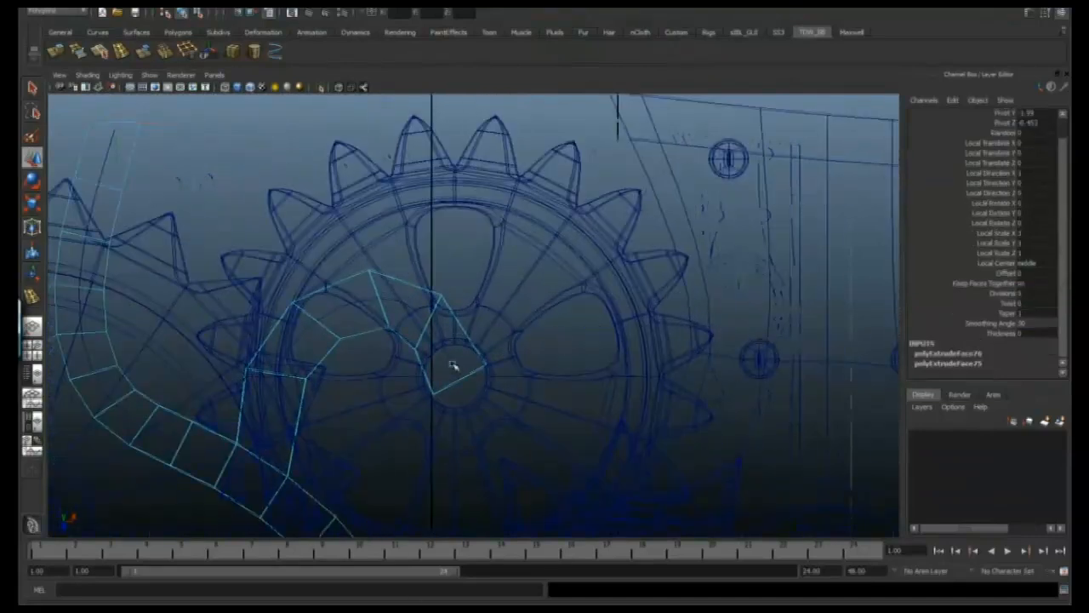
alt+middle_drag(452, 365, 460, 374)
drag(433, 290, 465, 310)
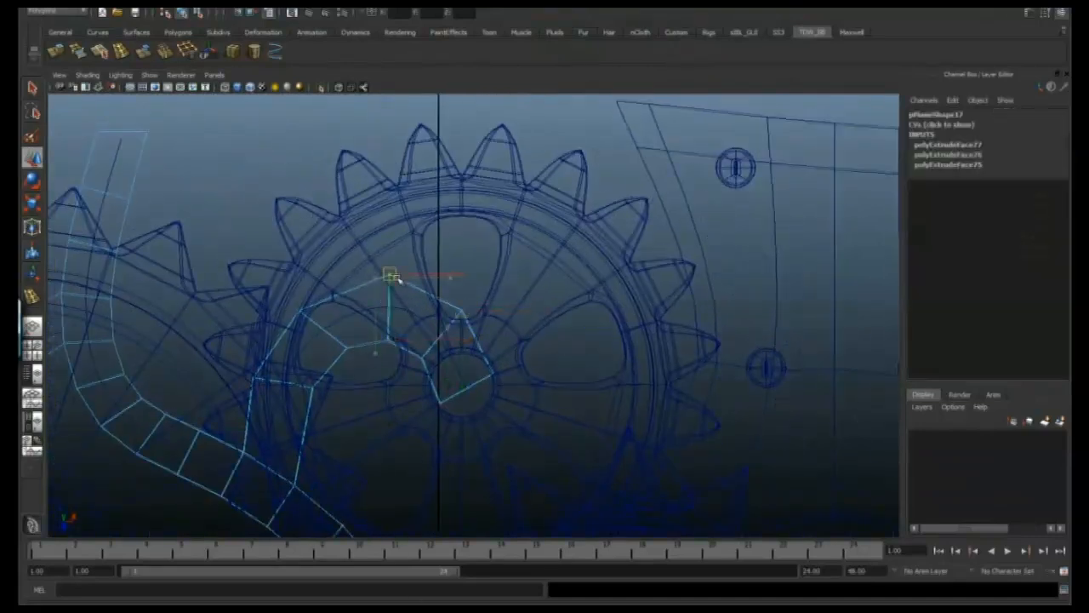
click(304, 309)
drag(303, 310, 305, 302)
alt+right_drag(317, 312, 370, 351)
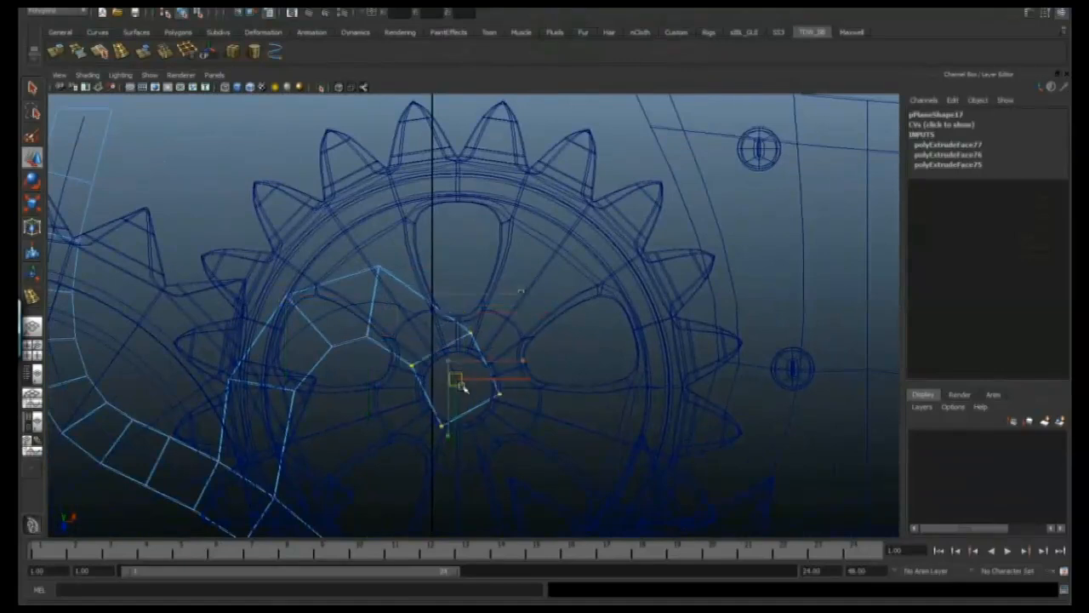
Move the vertex pairs at the strip's other end so that it reaches the large solid gear's hub in a smooth bend.
alt+right_drag(612, 357, 511, 350)
alt+middle_drag(511, 350, 643, 305)
alt+right_drag(643, 305, 881, 320)
alt+middle_drag(881, 320, 690, 355)
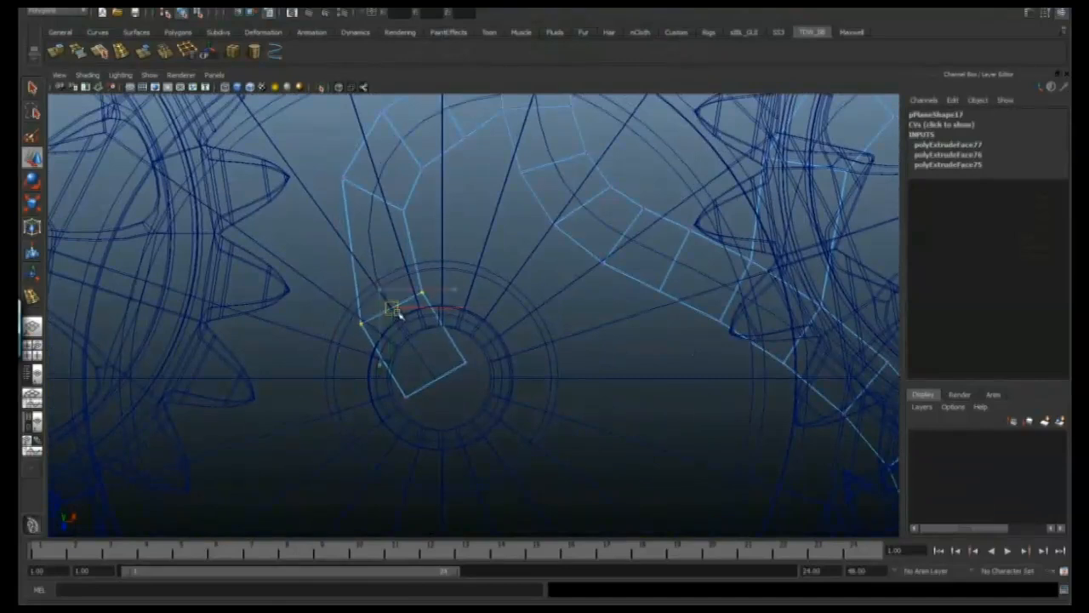
alt+drag(332, 161, 337, 169)
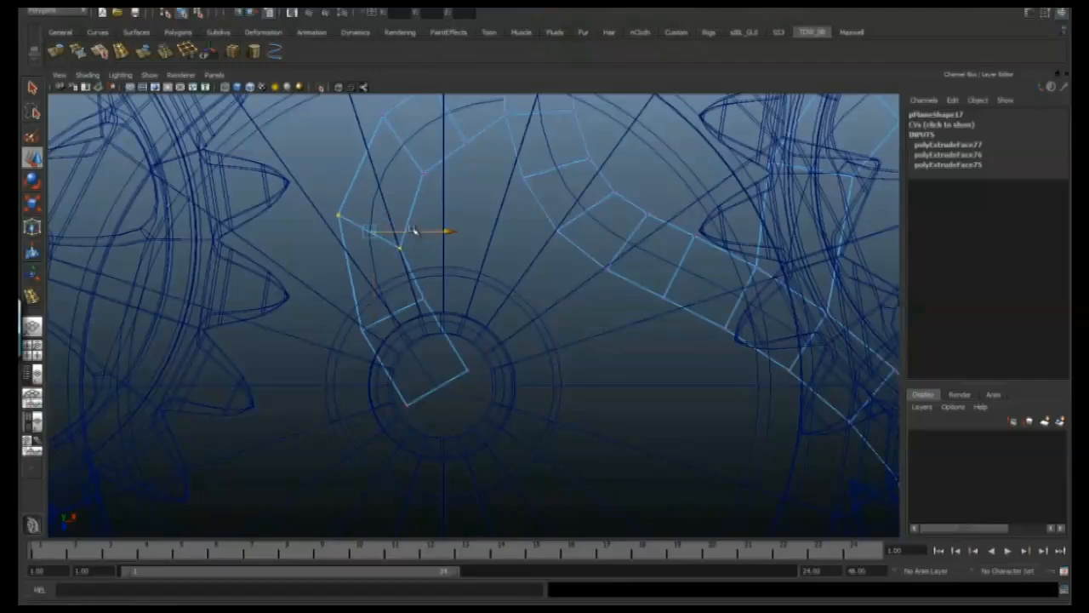
alt+right_drag(442, 233, 417, 346)
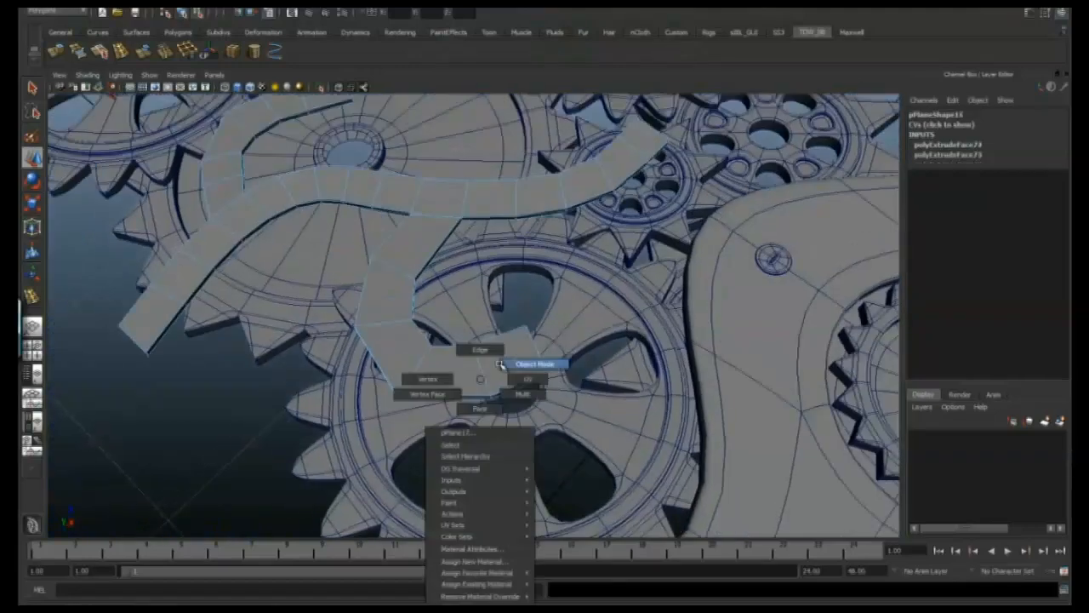
Insert lengthwise middle edge loops along the connected strips that end at the spoked gear and the large solid gear.
shift+right_drag(539, 370, 527, 366)
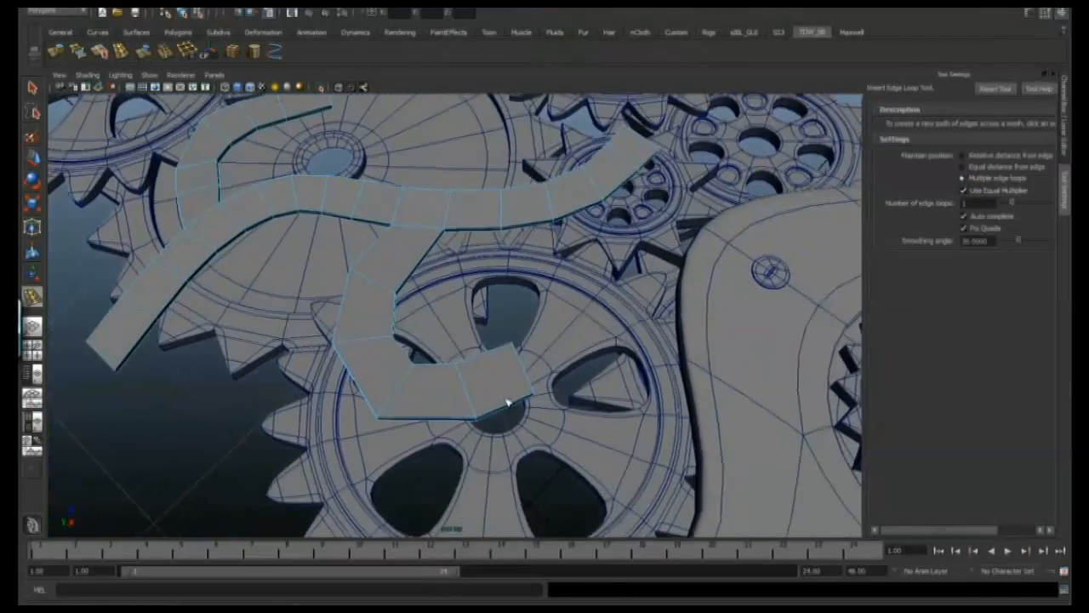
click(505, 399)
alt+drag(499, 384, 579, 417)
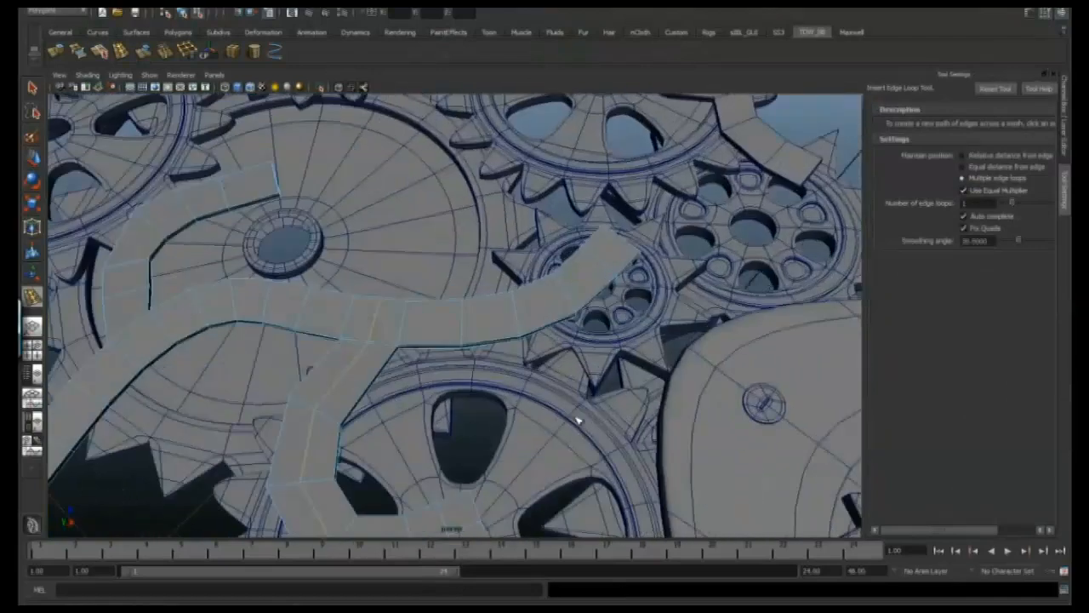
alt+middle_drag(579, 418, 558, 373)
click(543, 380)
alt+drag(510, 387, 574, 396)
alt+right_drag(574, 396, 613, 374)
alt+middle_drag(477, 230, 564, 284)
alt+middle_drag(570, 197, 565, 233)
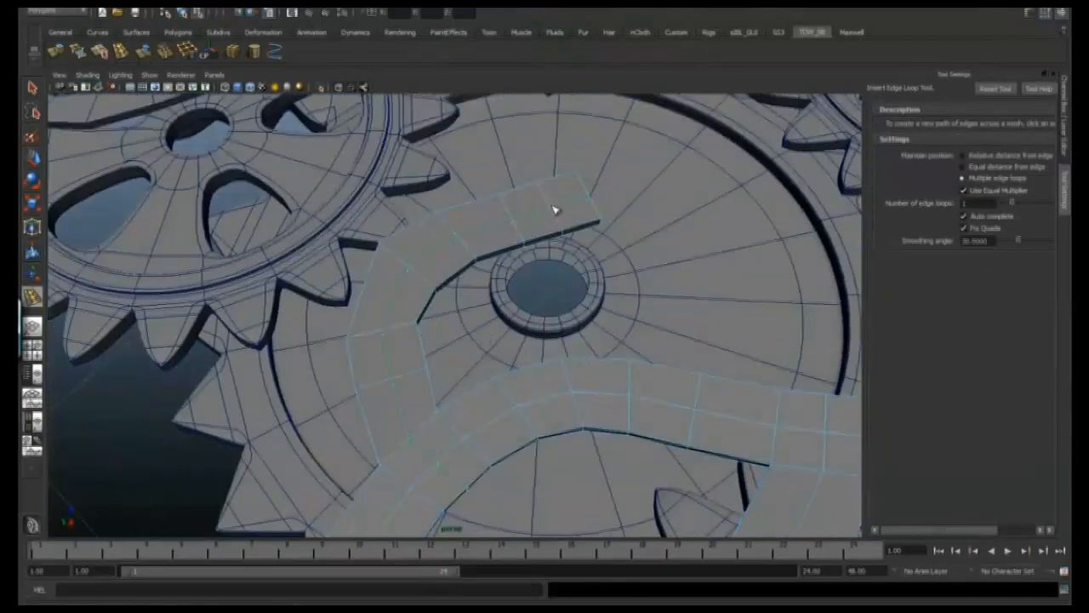
click(554, 209)
Insert lengthwise middle edge loops along the remaining group of strips over the outer gears.
alt+right_drag(554, 210, 511, 230)
alt+middle_drag(545, 223, 469, 282)
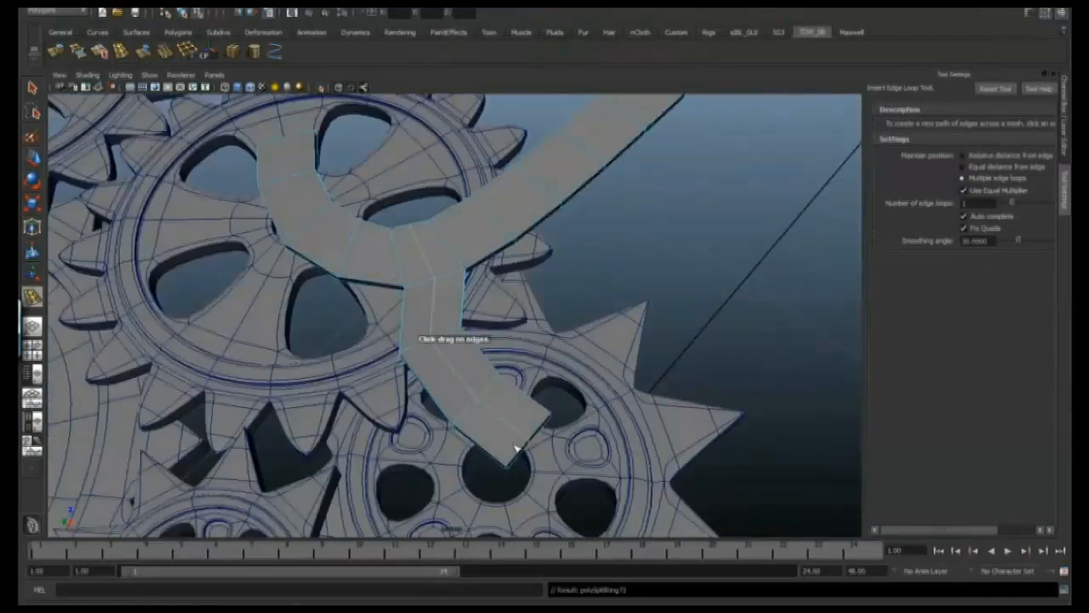
alt+middle_drag(384, 279, 451, 393)
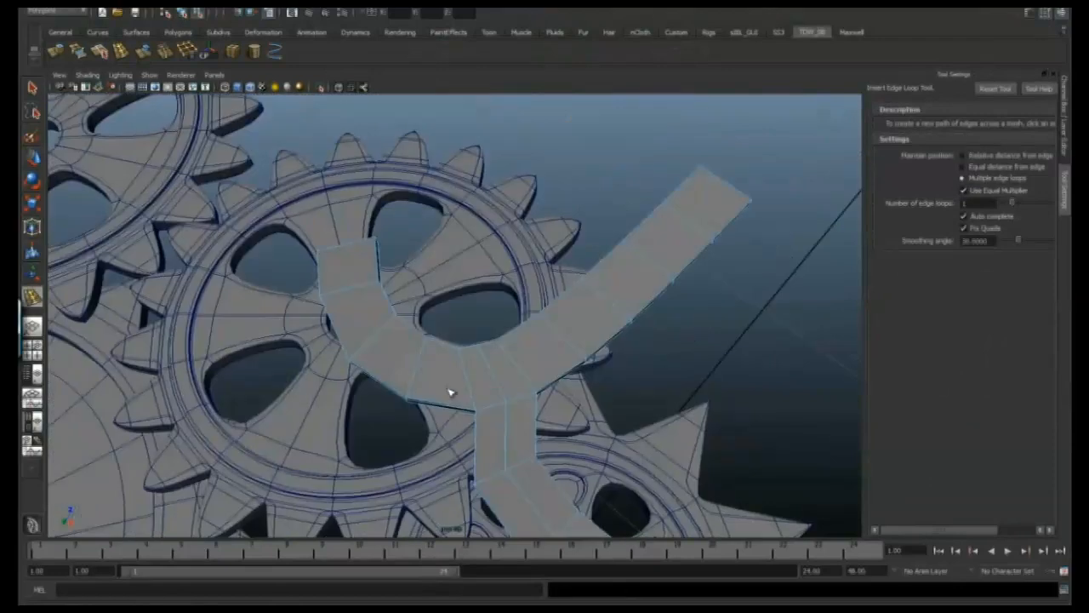
alt+middle_drag(350, 281, 528, 386)
alt+right_drag(527, 386, 553, 400)
click(490, 425)
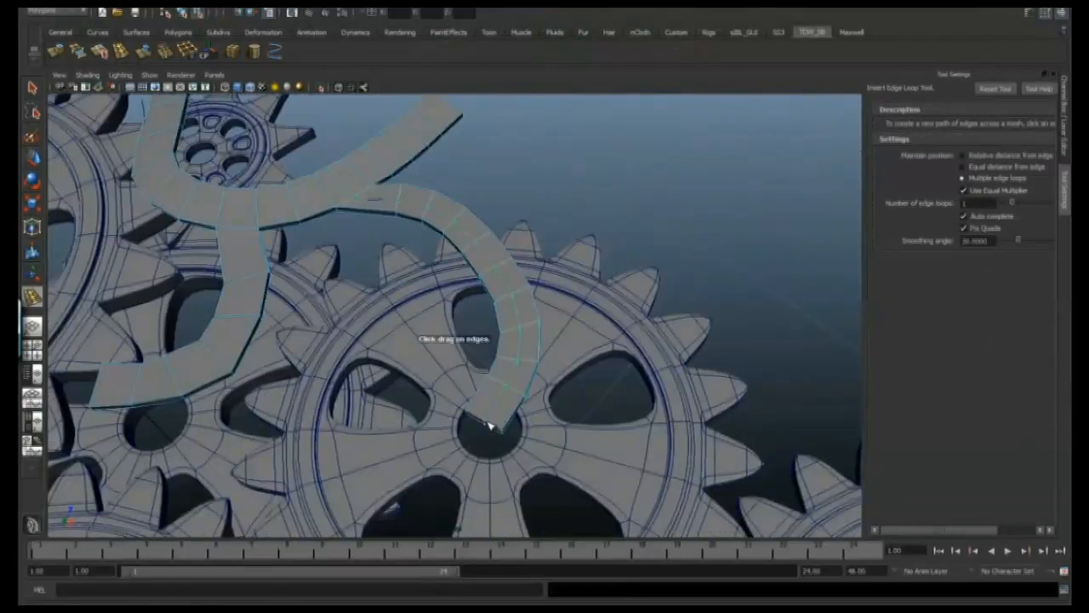
alt+middle_drag(451, 342, 706, 379)
click(389, 432)
alt+middle_drag(545, 255, 551, 433)
alt+right_drag(551, 433, 476, 400)
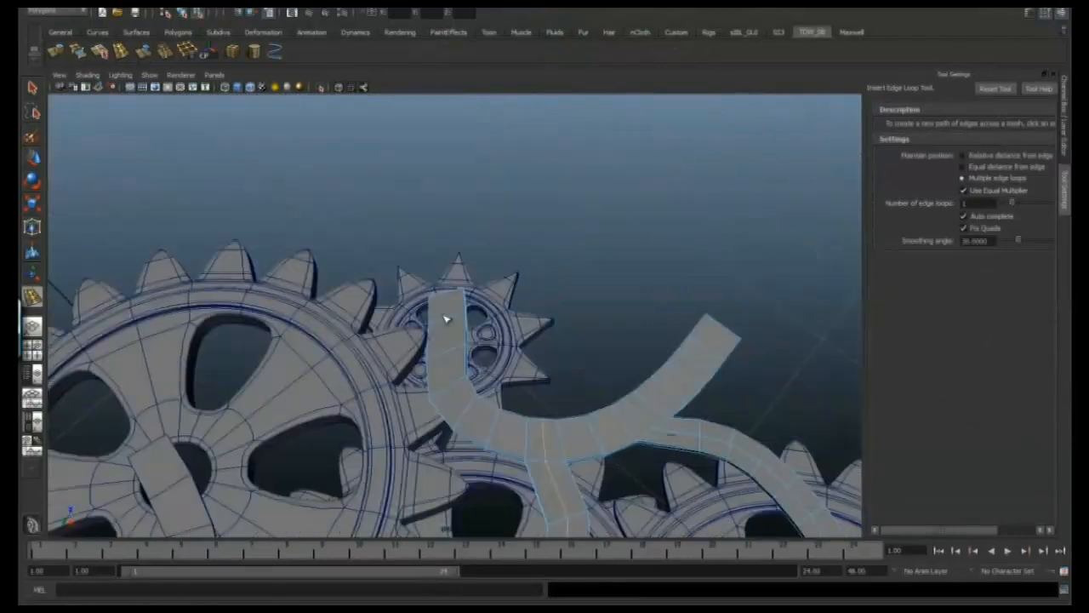
click(451, 321)
alt+right_drag(451, 321, 432, 357)
alt+middle_drag(374, 511, 411, 340)
click(411, 340)
alt+drag(411, 341, 417, 287)
alt+right_drag(353, 231, 281, 217)
alt+drag(280, 217, 405, 272)
alt+middle_drag(595, 217, 448, 263)
Set the scale axis to Normals average and scale the cross vertices at the strip's end outward to round it.
key(q)
alt+right_drag(374, 358, 477, 374)
right_drag(478, 405, 426, 408)
alt+drag(459, 405, 528, 401)
alt+right_drag(527, 401, 562, 396)
key(space)
key(space)
alt+middle_drag(305, 214, 171, 357)
alt+right_drag(375, 341, 545, 341)
alt+middle_drag(307, 391, 454, 348)
alt+right_drag(264, 427, 315, 427)
alt+middle_drag(315, 427, 330, 415)
key(r)
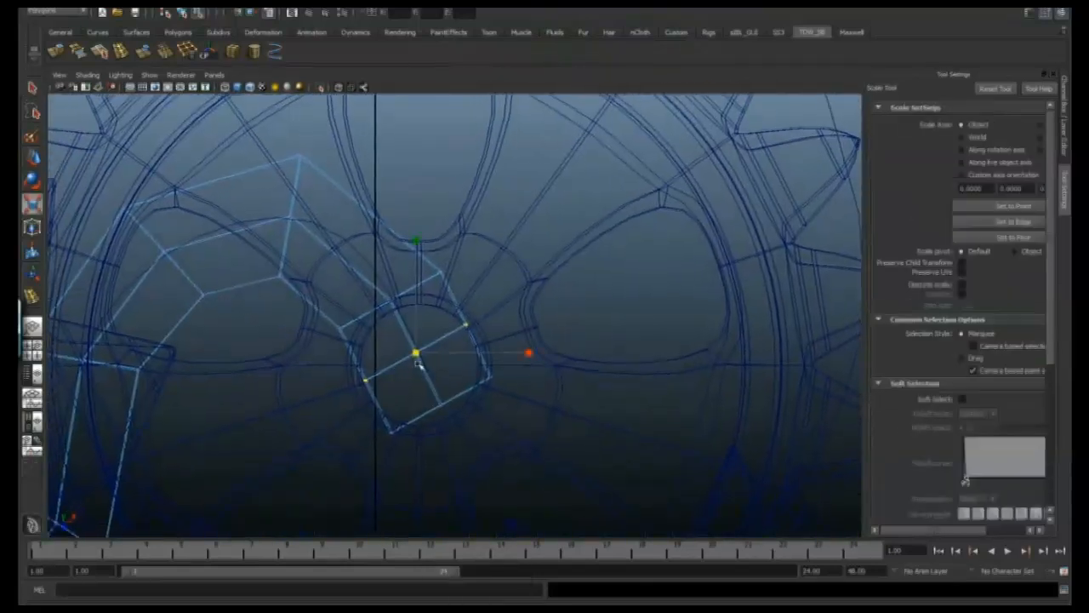
drag(863, 217, 822, 217)
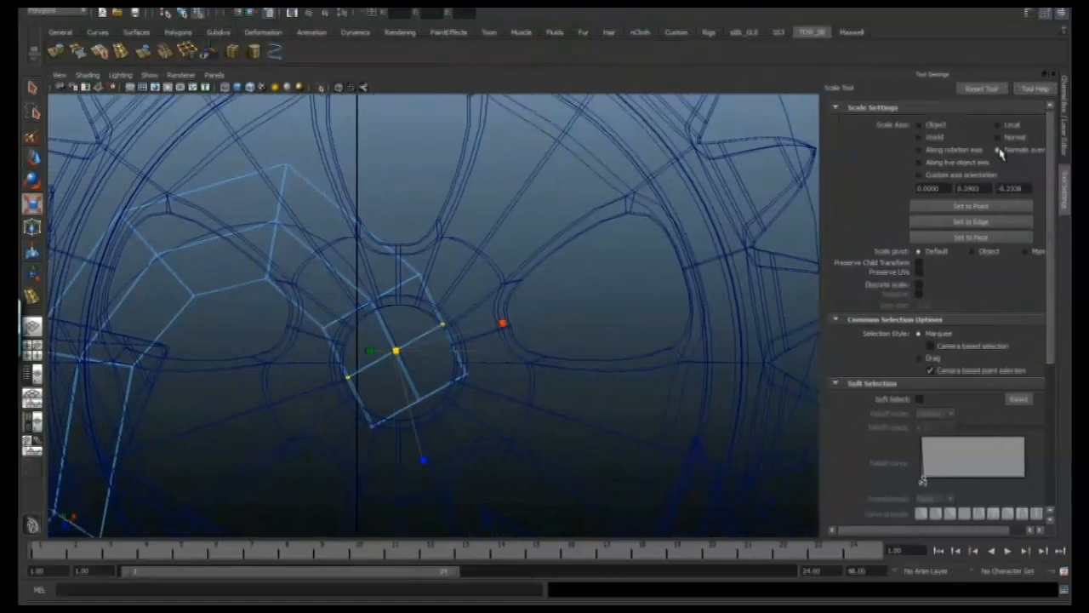
click(1054, 77)
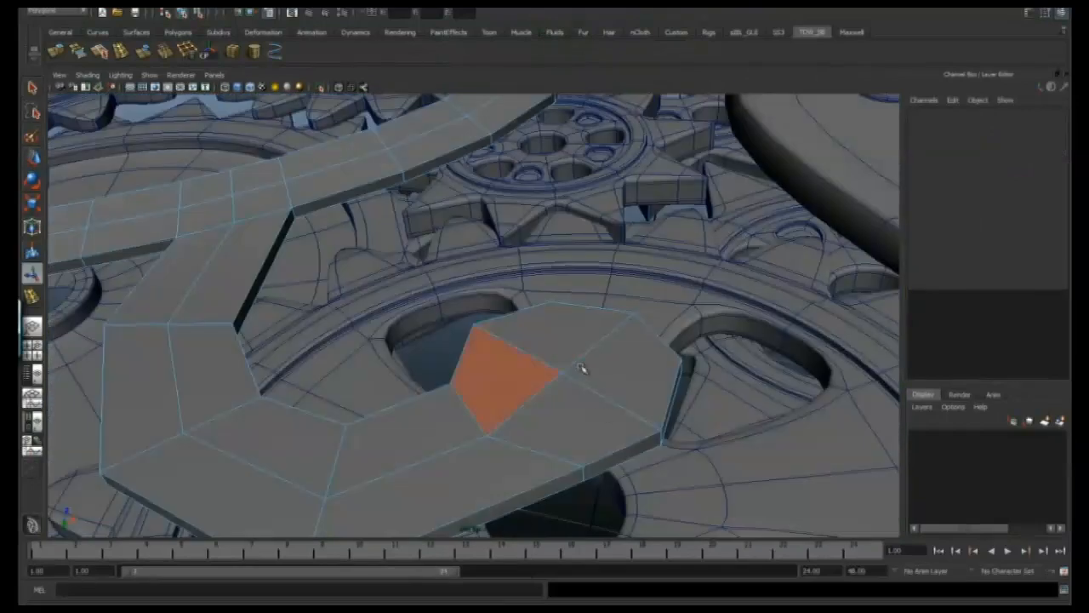
Extrude the four faces of the rounded strip end and scale them inward to leave a thin border.
mouse_move(582, 367)
alt+mouse_down()
mouse_move(550, 374)
mouse_move(547, 304)
mouse_move(545, 329)
mouse_move(627, 360)
alt+mouse_up()
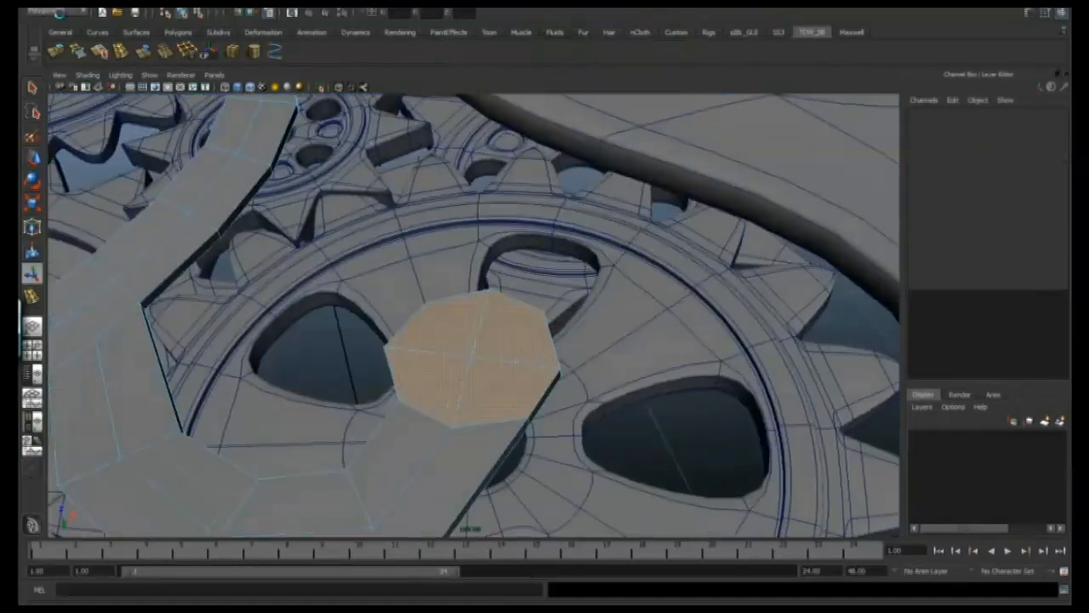
key(f)
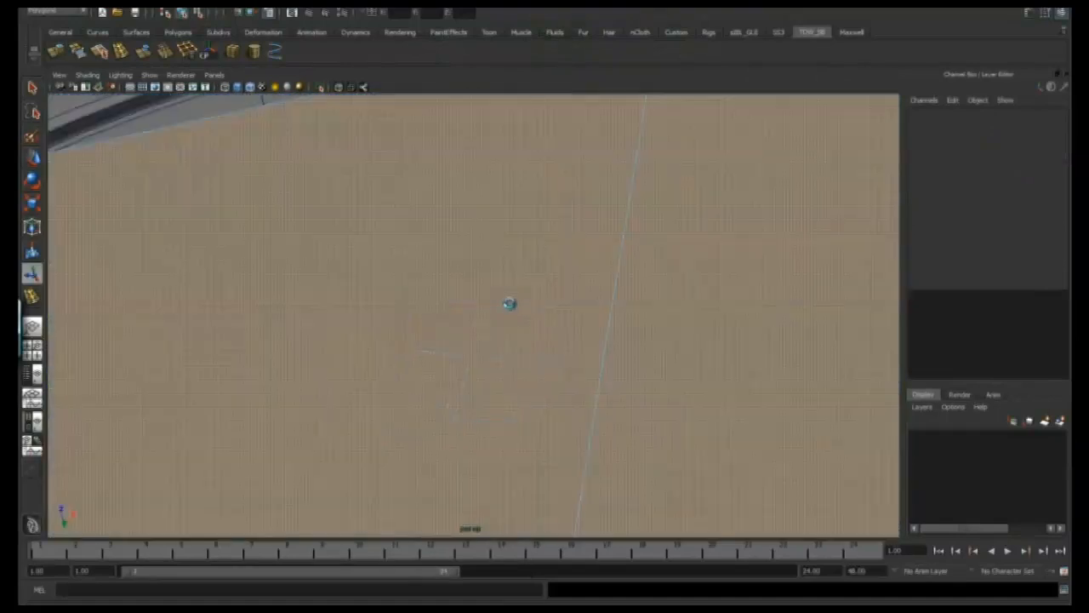
alt+drag(510, 303, 431, 321)
key(g)
click(422, 240)
alt+drag(610, 201, 627, 246)
click(423, 239)
mouse_move(448, 321)
mouse_down()
mouse_move(391, 294)
mouse_move(437, 316)
mouse_move(467, 314)
mouse_up()
Extrude the inner faces down to a smaller octagon and sink them to form a recess.
key(g)
alt+drag(590, 237, 458, 267)
alt+drag(194, 166, 177, 154)
drag(460, 270, 481, 274)
click(77, 56)
click(628, 182)
alt+drag(406, 236, 421, 229)
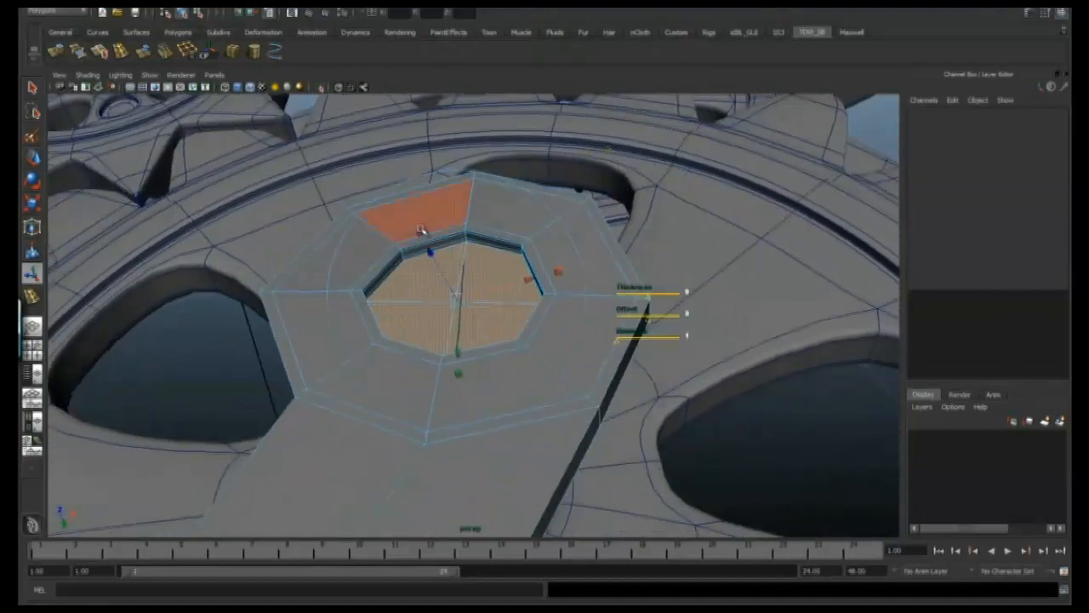
Inset the recess floor, extrude it upward and taper the top into a domed rivet head.
click(62, 57)
alt+drag(479, 326, 463, 323)
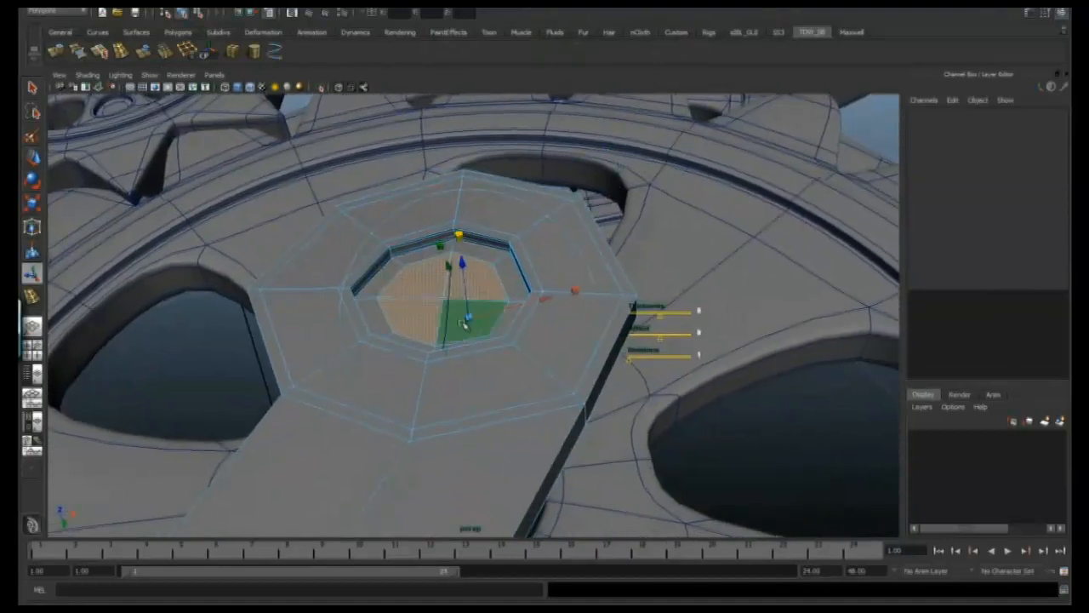
click(60, 53)
alt+drag(545, 256, 561, 241)
drag(464, 261, 472, 232)
click(57, 54)
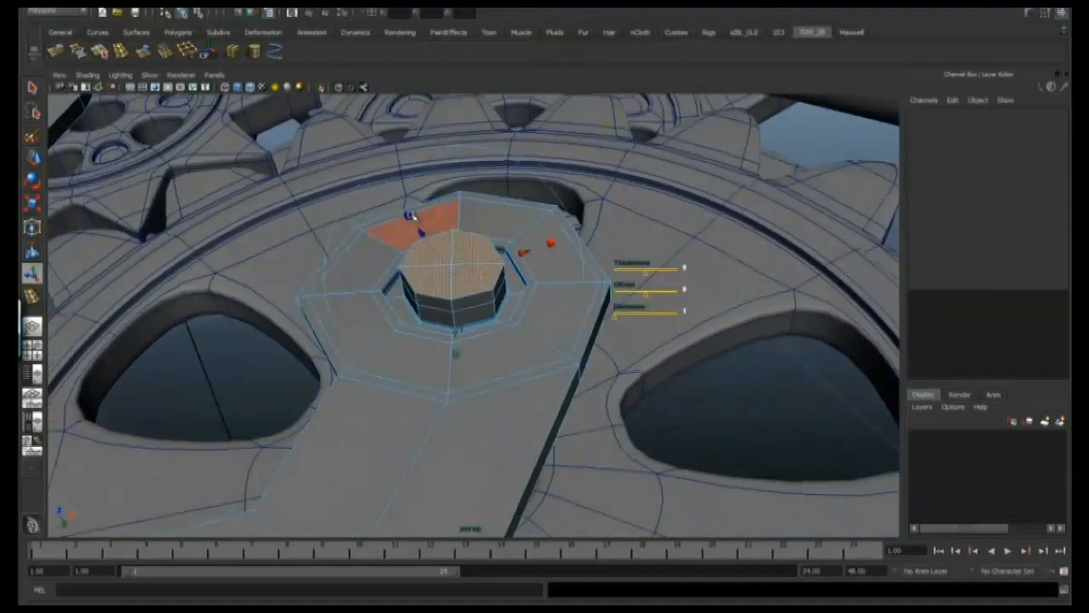
alt+drag(326, 141, 620, 149)
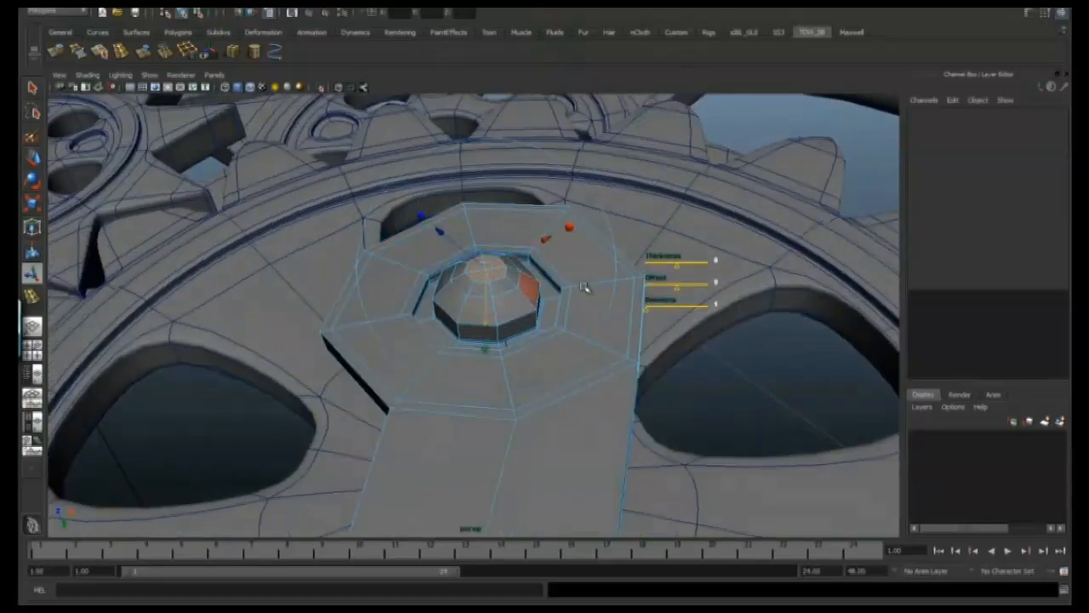
Check the riveted strip end in the smooth preview and return to the unsmoothed display.
key(3)
alt+right_drag(584, 287, 547, 224)
key(q)
alt+drag(547, 224, 391, 281)
alt+middle_drag(391, 281, 520, 272)
click(520, 272)
key(1)
alt+drag(520, 273, 535, 389)
alt+middle_drag(535, 389, 423, 320)
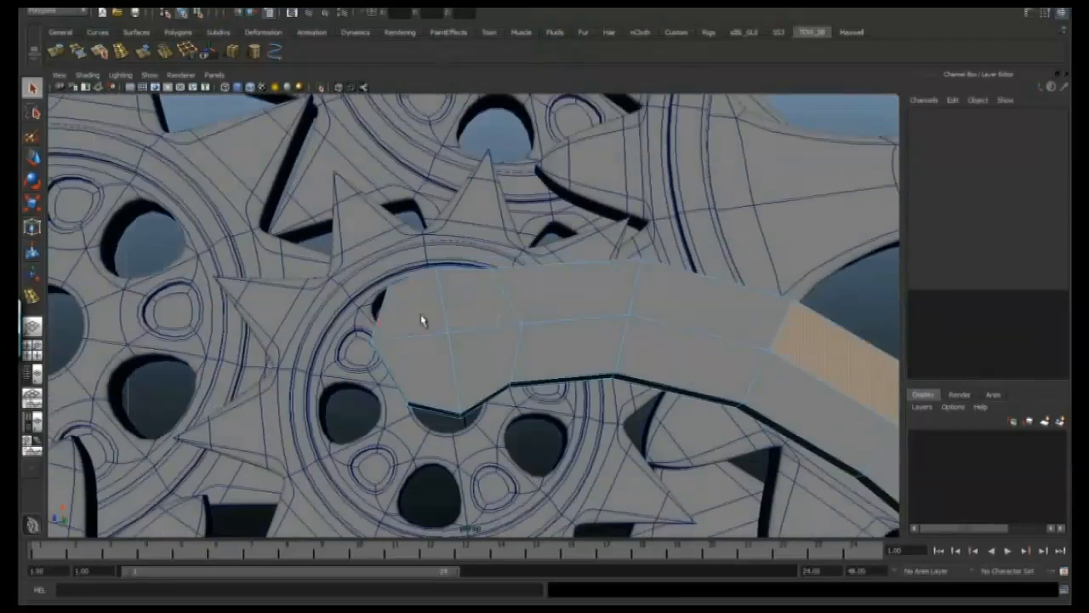
Select the four top faces of the rounded strip end over the small gear.
alt+drag(373, 315, 548, 312)
click(478, 270)
key(w)
alt+drag(504, 285, 463, 353)
right_drag(459, 360, 460, 381)
click(429, 381)
shift+click(382, 306)
shift+click(469, 305)
mouse_move(511, 340)
alt+mouse_down()
mouse_move(567, 309)
mouse_move(511, 362)
alt+mouse_up()
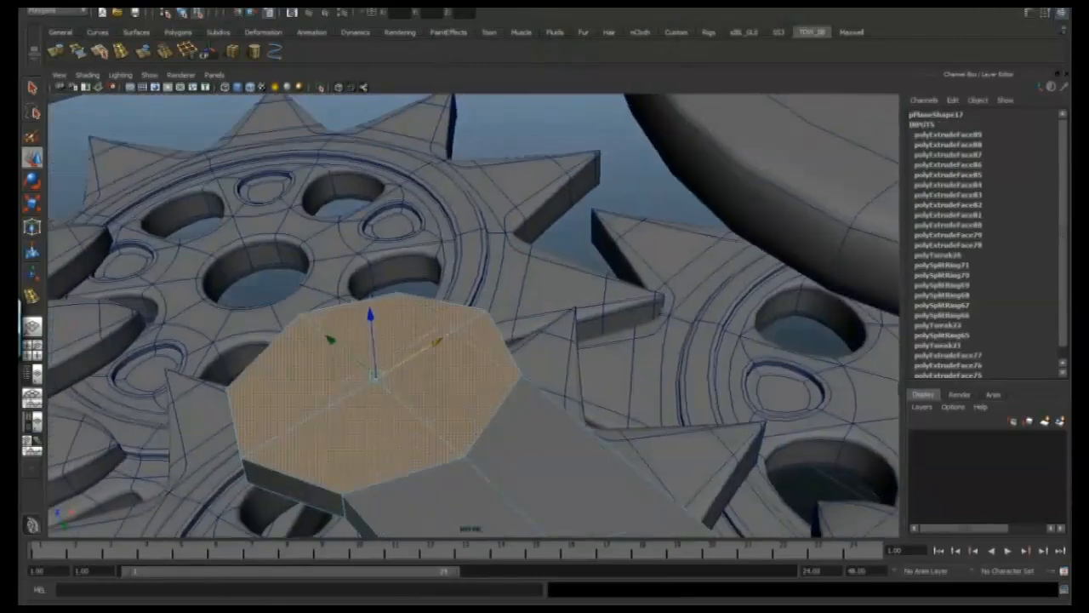
Extrude the selected end faces inward for a thin border and again down to a small central octagon.
click(1067, 82)
alt+drag(397, 274, 362, 282)
key(g)
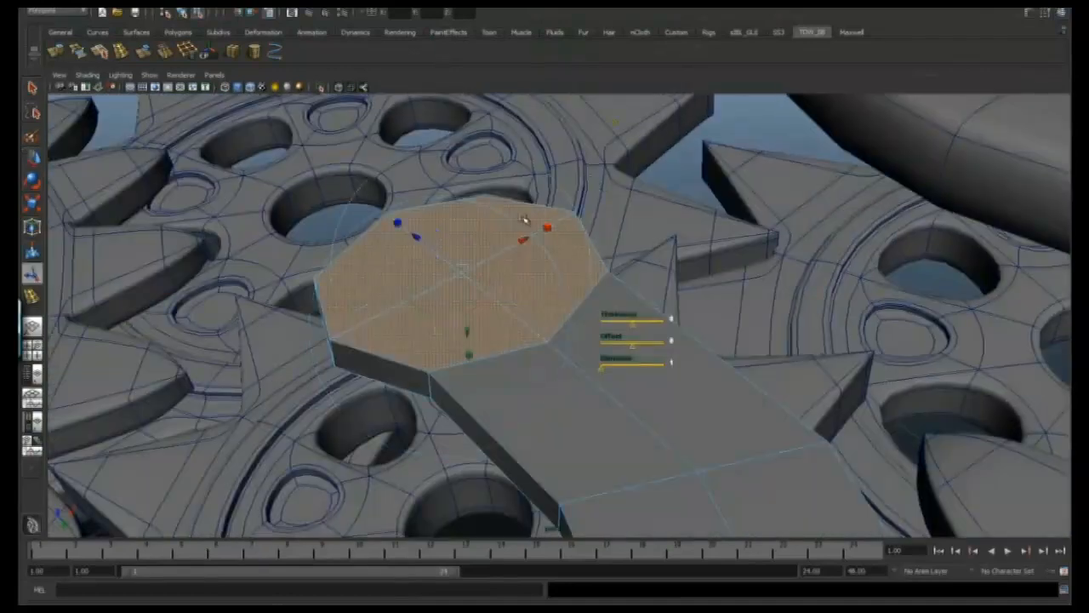
alt+drag(525, 222, 506, 218)
click(400, 216)
click(64, 51)
alt+drag(629, 185, 612, 190)
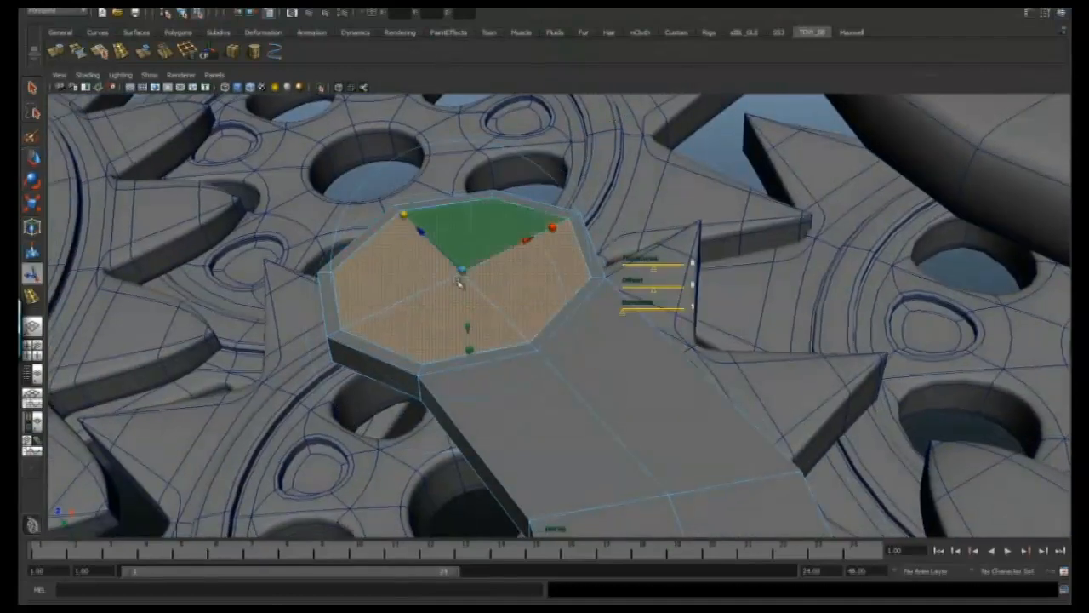
drag(458, 283, 441, 271)
click(31, 86)
alt+drag(587, 186, 600, 121)
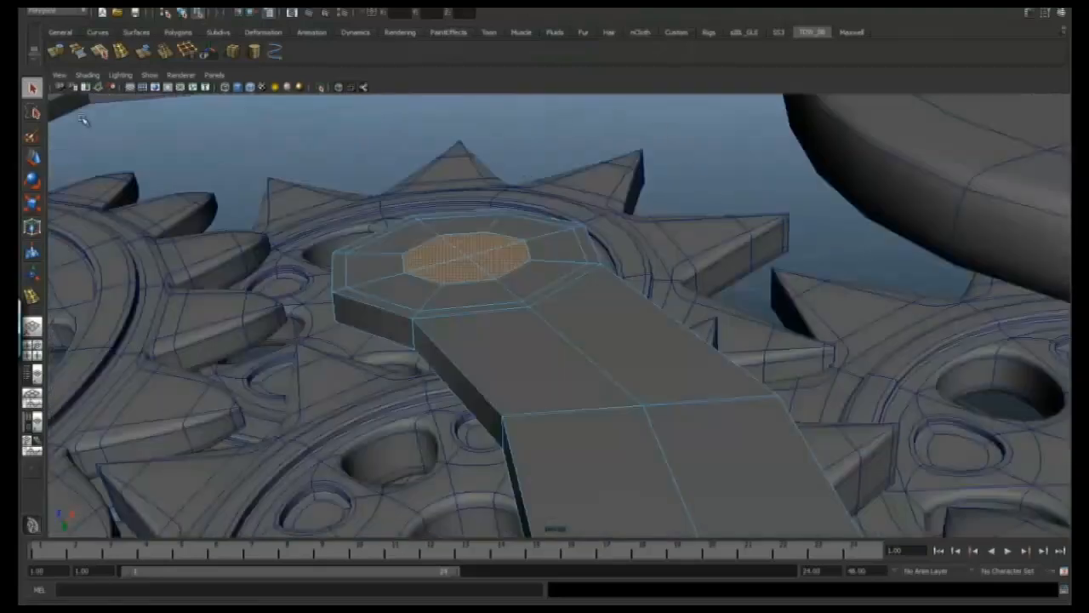
Extrude the central octagon downward to cut a recess into the strip end.
click(54, 50)
drag(449, 230, 414, 230)
click(56, 51)
drag(447, 195, 448, 205)
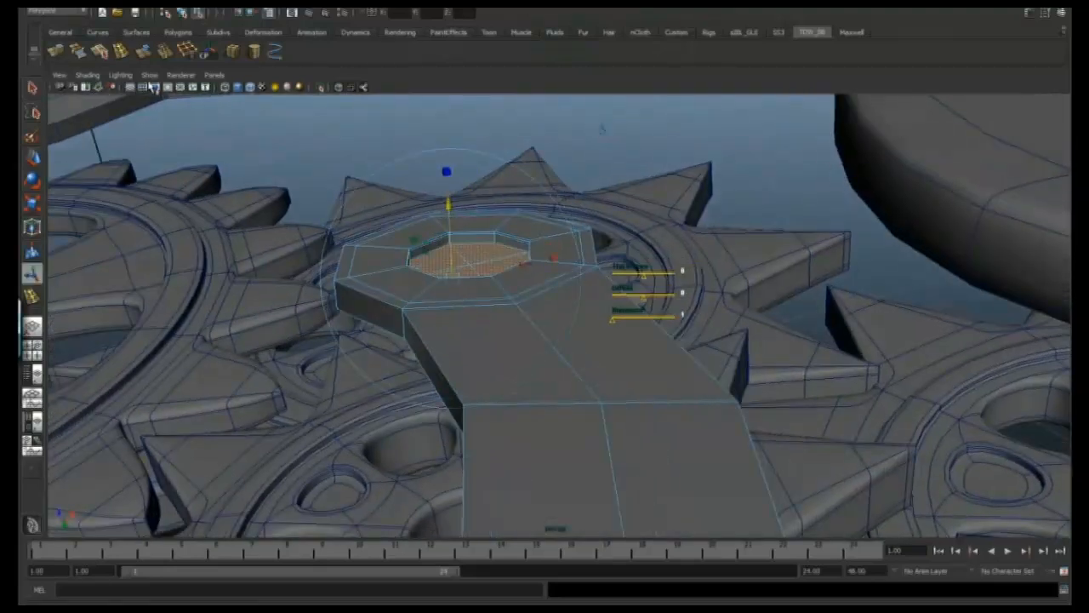
Extrude the inset recess floor upward and narrow its top into a domed rivet head.
alt+drag(437, 242, 467, 358)
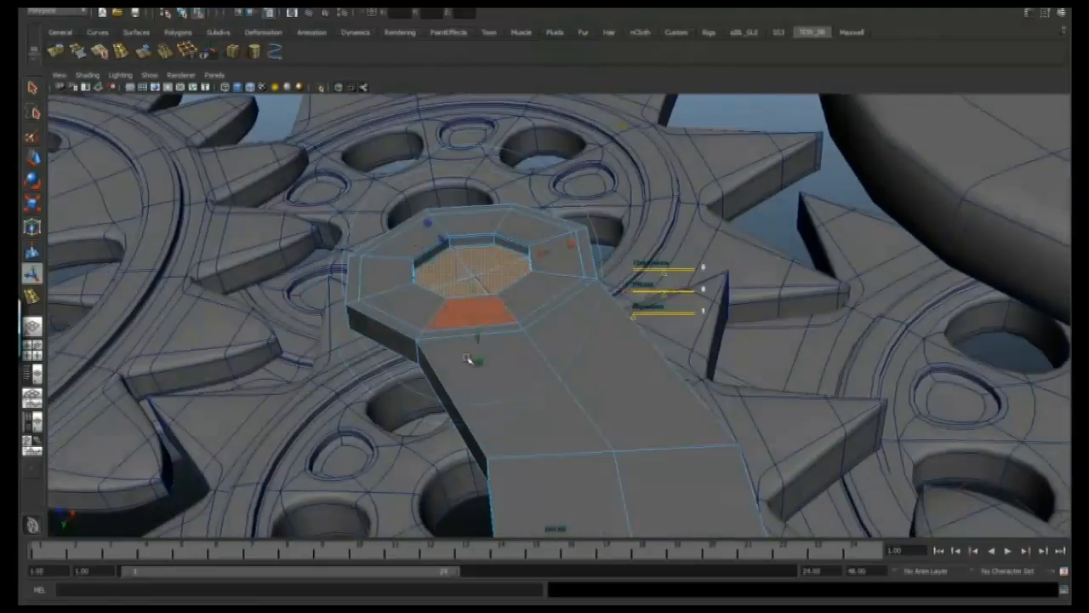
alt+drag(360, 255, 473, 234)
drag(469, 229, 479, 266)
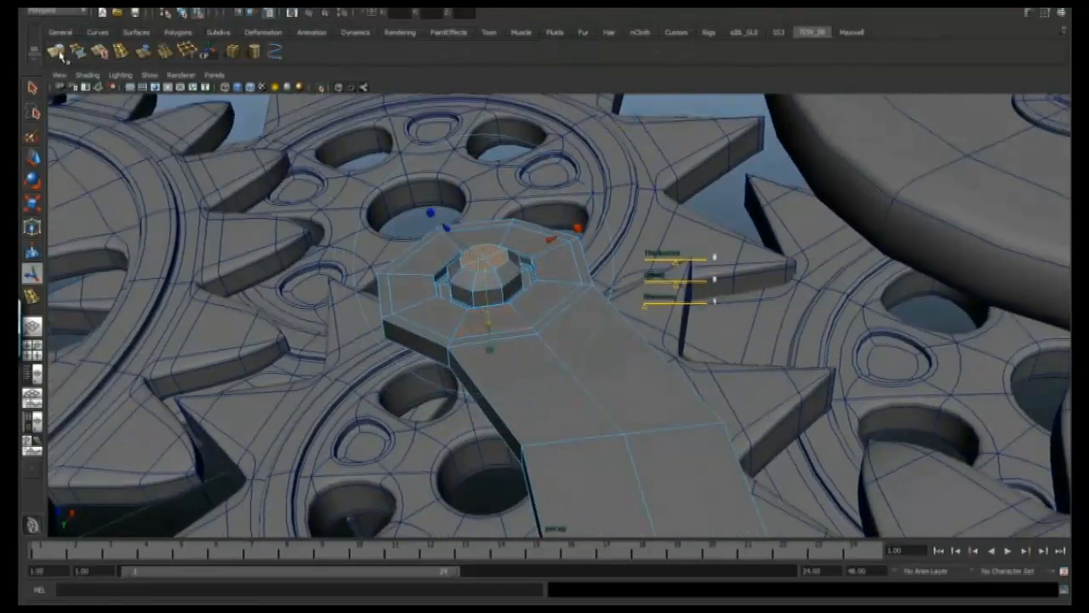
Preview the riveted strip end over the small gear with smoothing and return to object selection.
alt+drag(423, 168, 466, 181)
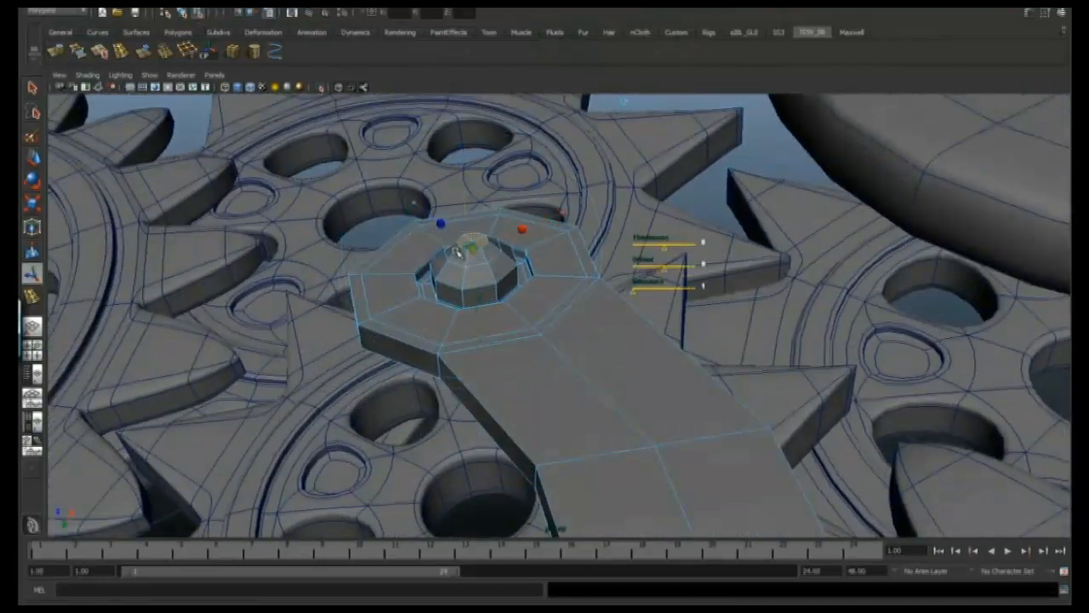
key(3)
alt+drag(477, 265, 442, 300)
key(1)
key(3)
key(F8)
Reposition an outline vertex of the strip end over the large gear to round its shape.
alt+right_drag(443, 299, 537, 311)
alt+drag(537, 311, 699, 332)
alt+drag(611, 367, 474, 346)
alt+right_drag(474, 345, 569, 307)
key(F8)
alt+middle_drag(570, 306, 571, 317)
key(w)
click(615, 291)
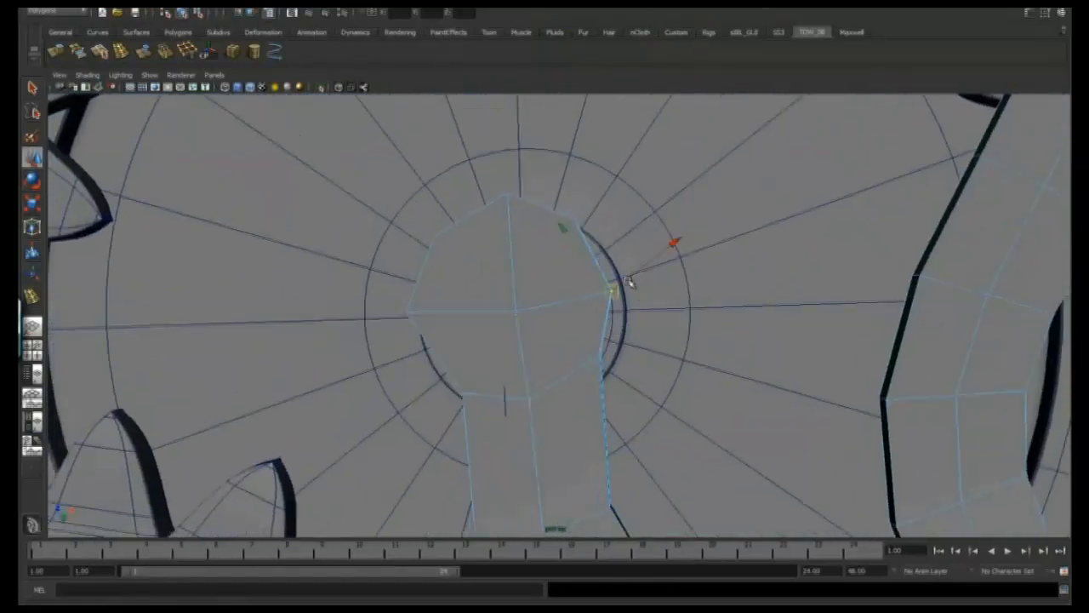
Lower the vertices of the strip end over the large gear closer to the gear's surface.
alt+drag(595, 374, 471, 264)
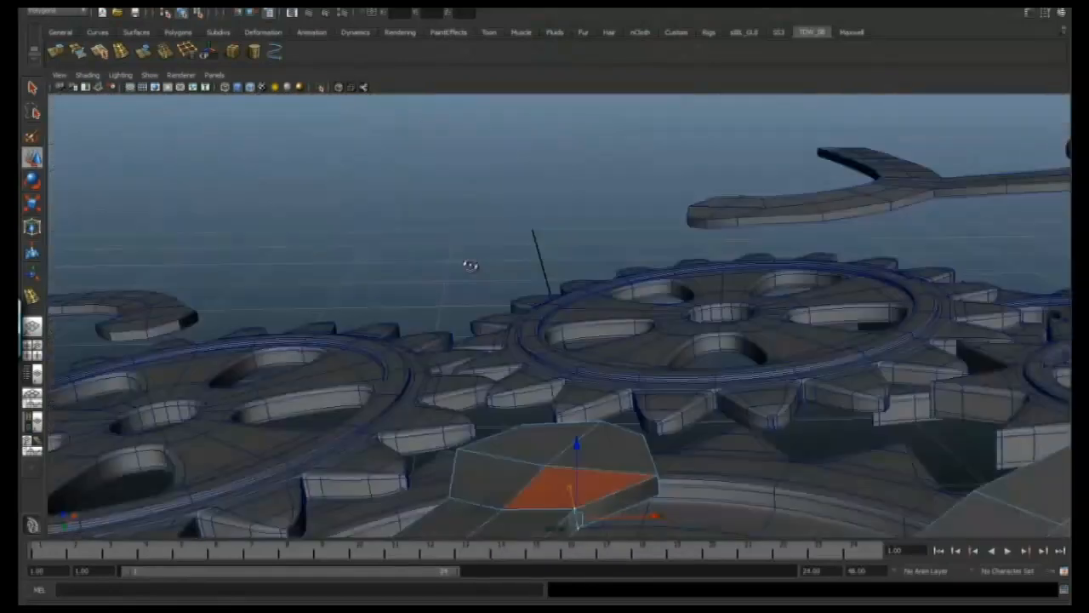
alt+drag(519, 366, 491, 440)
right_drag(424, 397, 423, 397)
alt+drag(423, 398, 578, 397)
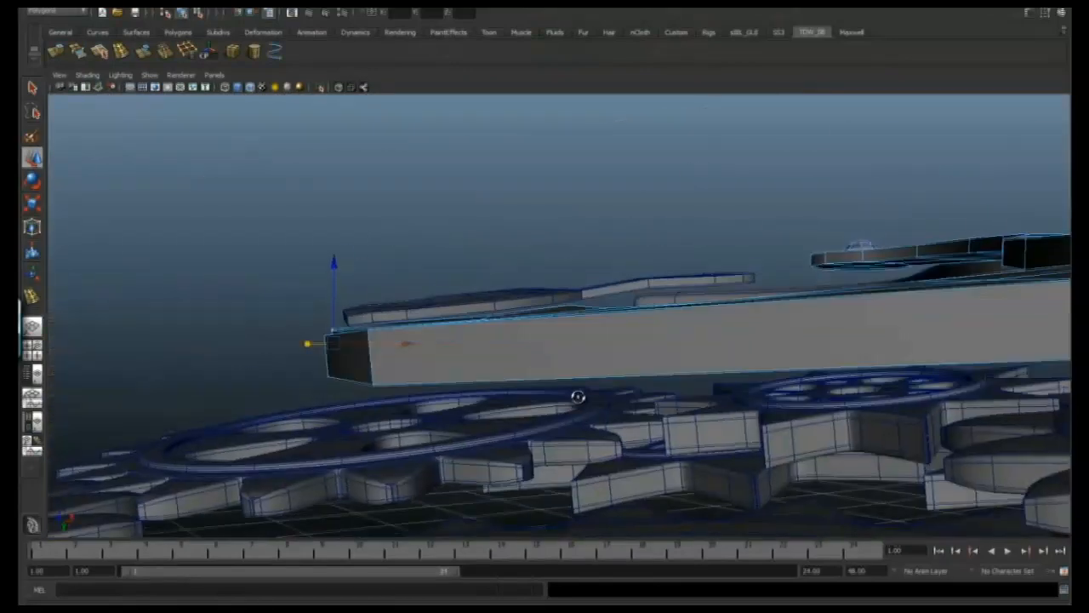
drag(333, 262, 334, 272)
alt+drag(545, 238, 581, 297)
drag(468, 268, 659, 362)
alt+drag(593, 324, 585, 251)
drag(570, 241, 521, 342)
Select the four top faces of the rounded strip end over the large gear.
right_drag(521, 342, 519, 397)
alt+drag(518, 397, 526, 404)
click(432, 403)
shift+click(438, 339)
shift+click(603, 351)
alt+drag(599, 356, 529, 380)
Extrude the large-gear strip end's top faces inward for a thin border and again to a small central octagon.
click(62, 51)
alt+drag(628, 284, 647, 269)
alt+right_drag(541, 337, 516, 343)
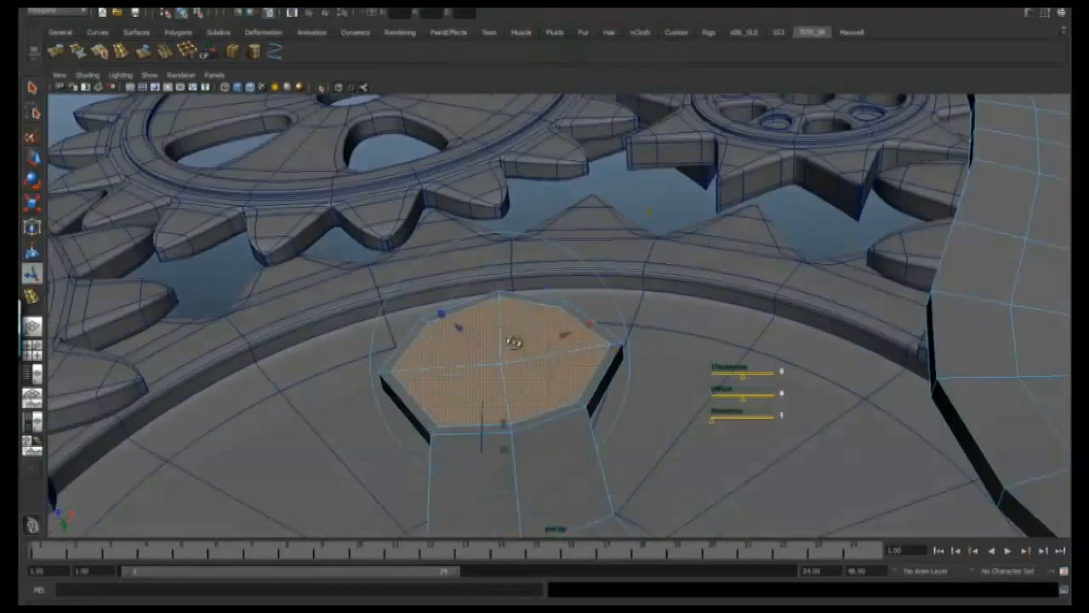
alt+drag(516, 343, 545, 345)
click(439, 319)
click(78, 53)
alt+drag(571, 298, 584, 296)
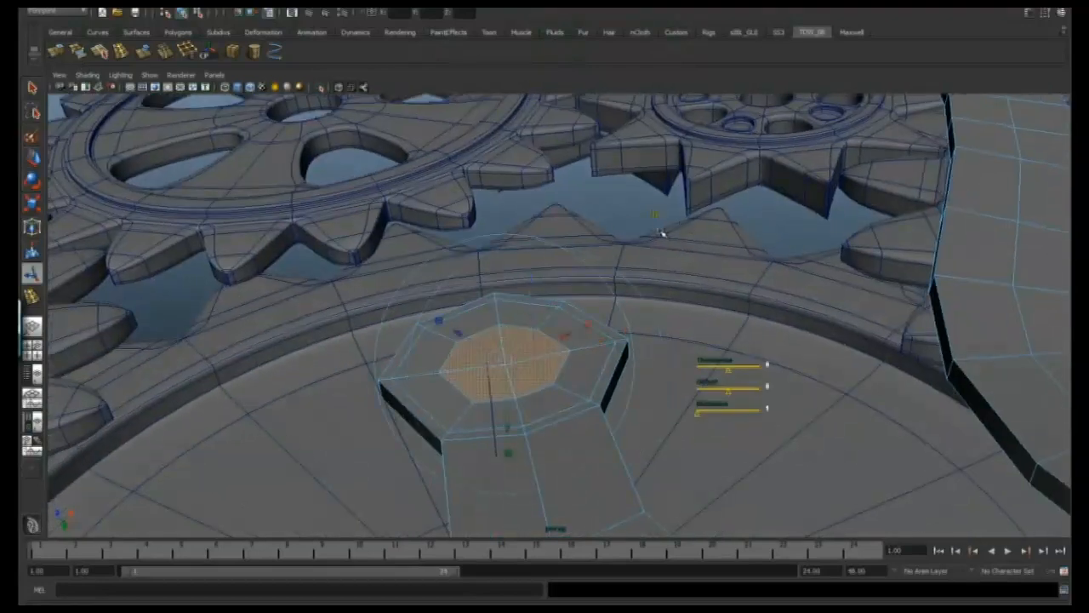
alt+drag(336, 253, 404, 277)
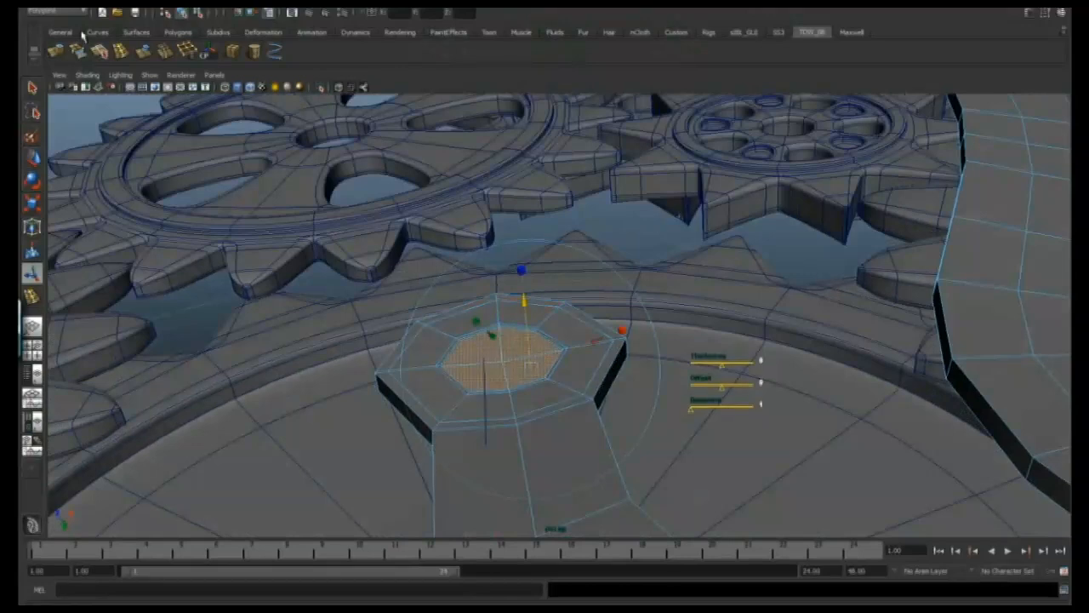
Extrude the central octagon and push it down to cut a recess into the large-gear strip end.
click(58, 52)
alt+drag(387, 204, 433, 223)
click(55, 54)
alt+drag(555, 318, 526, 308)
drag(522, 304, 524, 310)
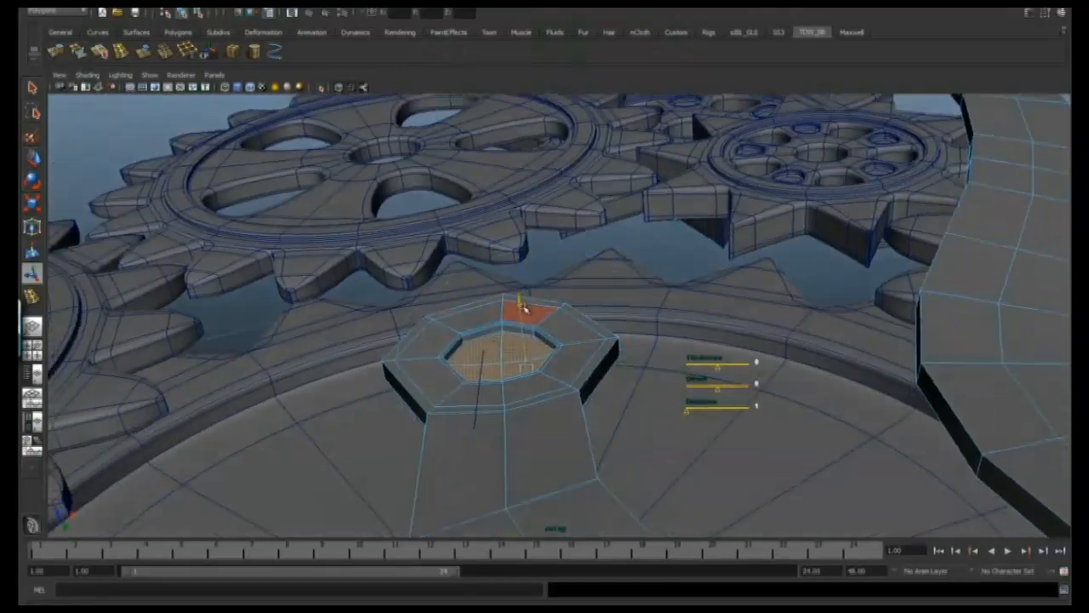
Extrude the recess floor inward to leave a narrow ledge around a smaller octagon.
click(57, 54)
alt+drag(451, 294, 562, 313)
click(431, 352)
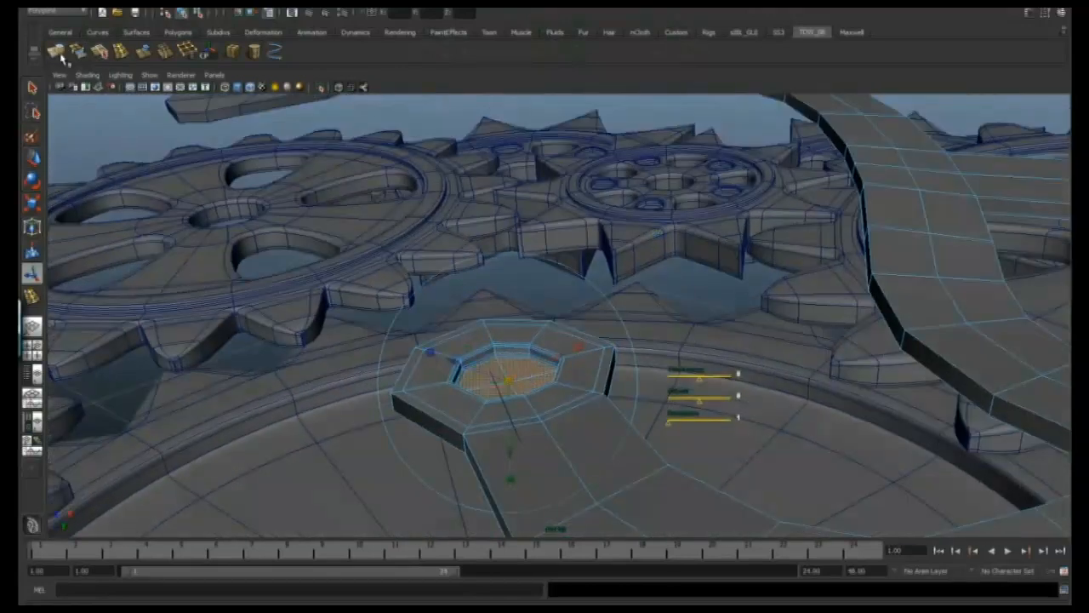
click(59, 55)
alt+drag(681, 220, 755, 242)
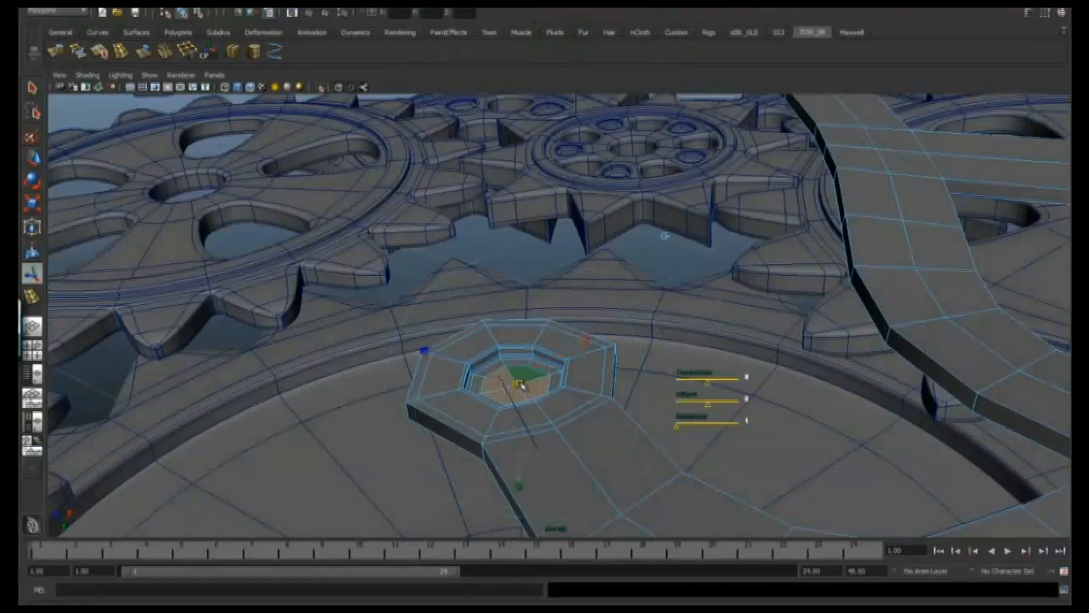
Extrude the inset floor upward and narrow its top in stages into a domed rivet head.
click(56, 53)
alt+drag(485, 294, 518, 299)
drag(525, 315, 445, 362)
click(57, 53)
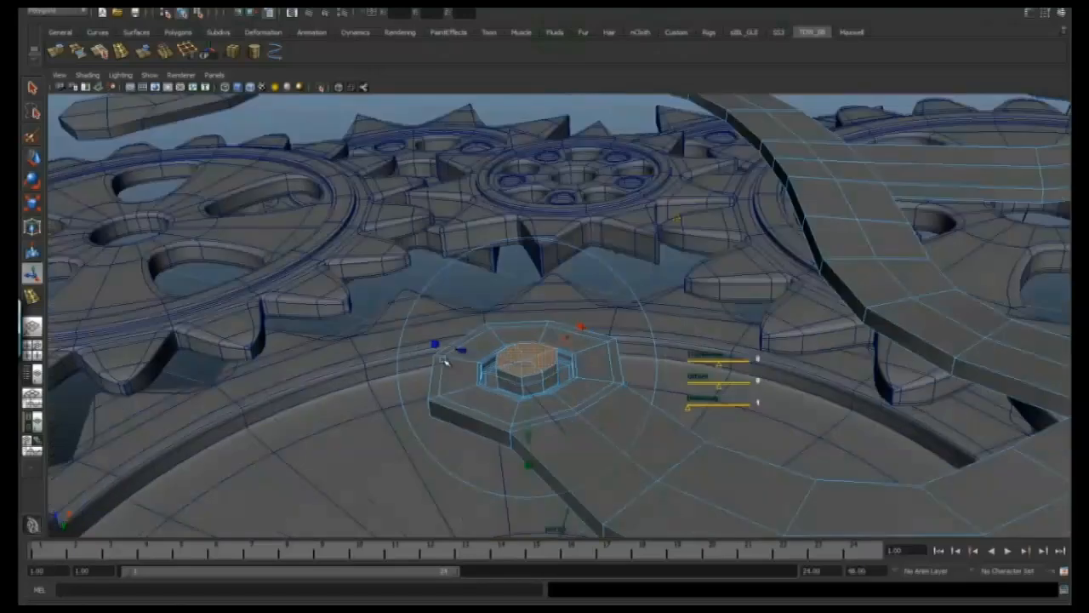
click(61, 56)
alt+drag(675, 218, 686, 213)
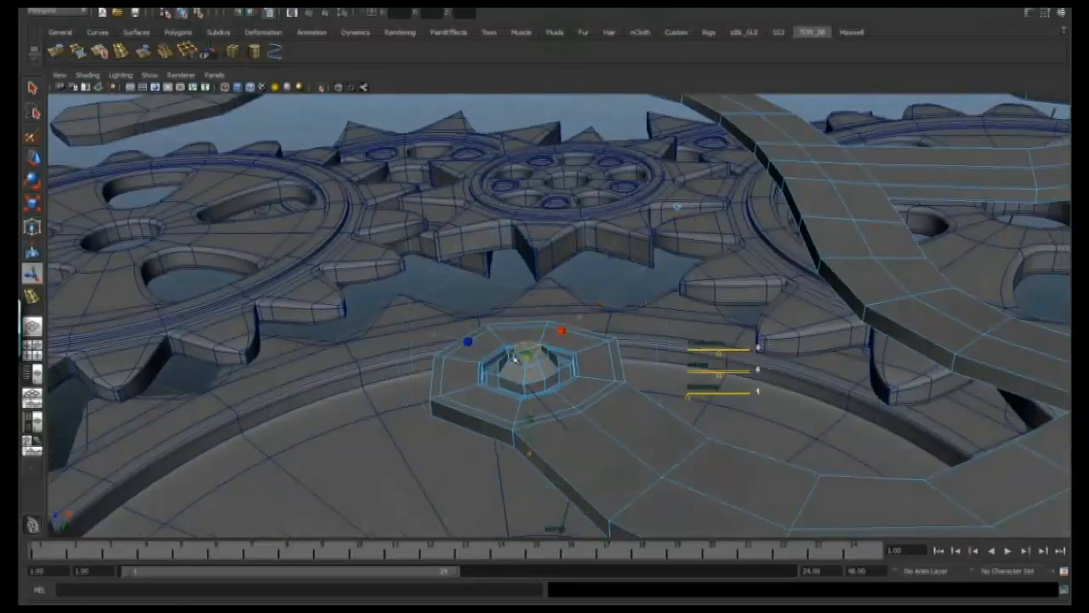
scroll(514, 357, down, 3)
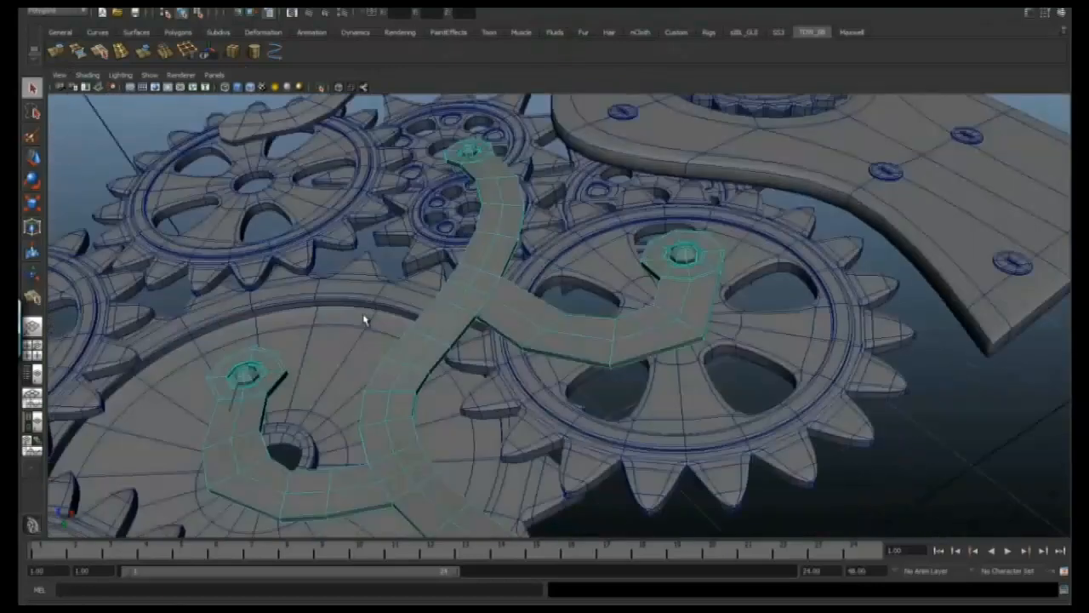
Insert one centred lengthwise edge loop in each half of the curved strips, using the multiple edge loops option.
alt+drag(364, 320, 443, 323)
click(118, 53)
click(1045, 14)
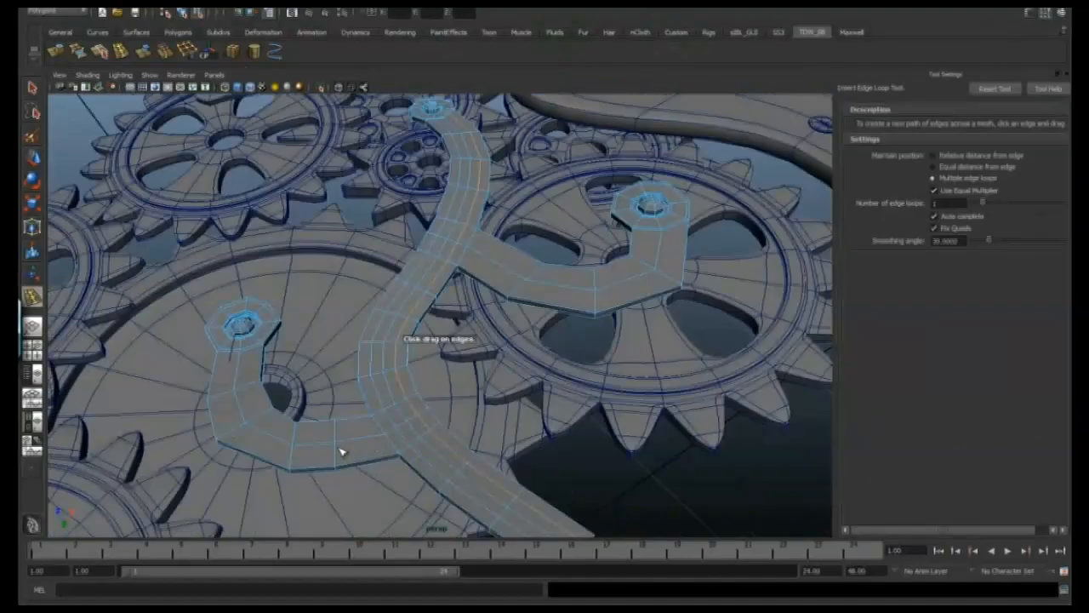
alt+drag(357, 387, 460, 339)
click(448, 377)
click(32, 89)
Isolate the curved strip object in the viewport and bring one riveted side arm into close view.
key(F8)
click(150, 76)
mouse_move(207, 97)
click(279, 100)
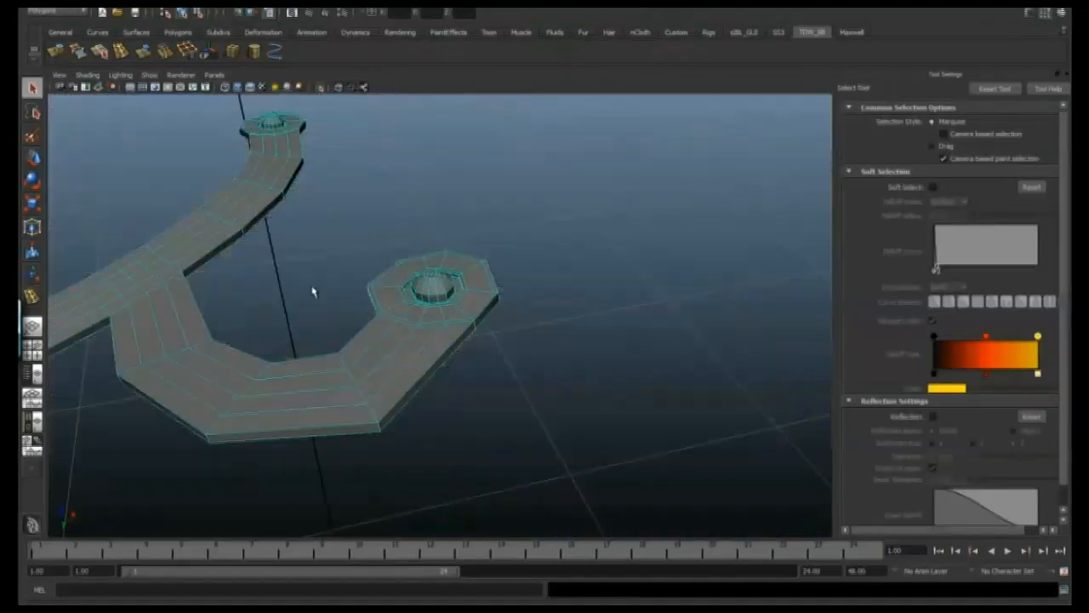
alt+drag(311, 291, 574, 289)
alt+middle_drag(574, 289, 400, 251)
alt+right_drag(399, 251, 499, 407)
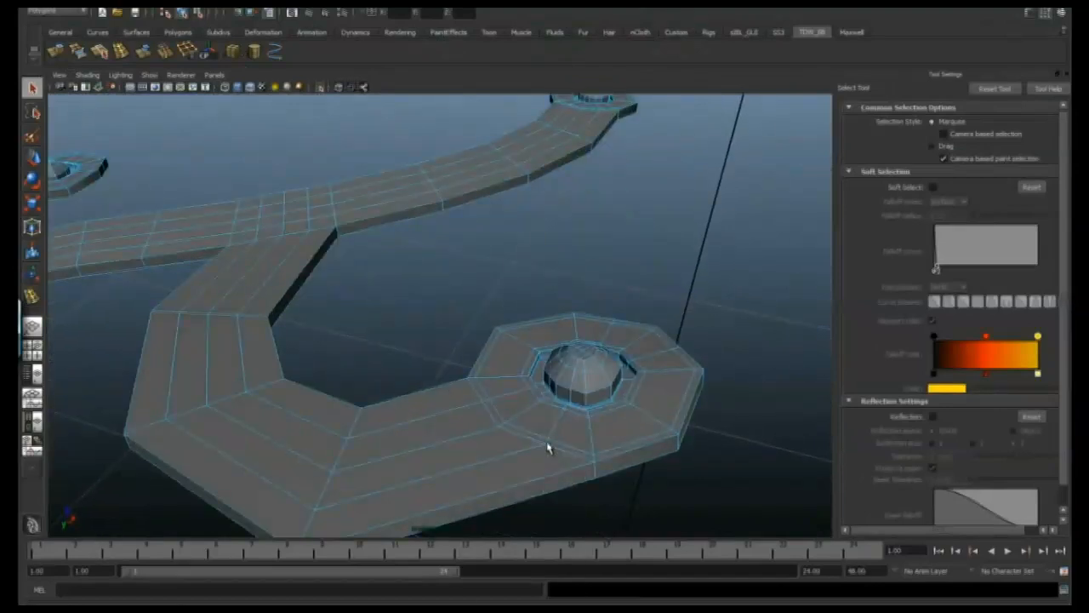
Delete the surplus loop edges running through the riveted end of the first side arm.
key(t)
alt+drag(477, 400, 394, 244)
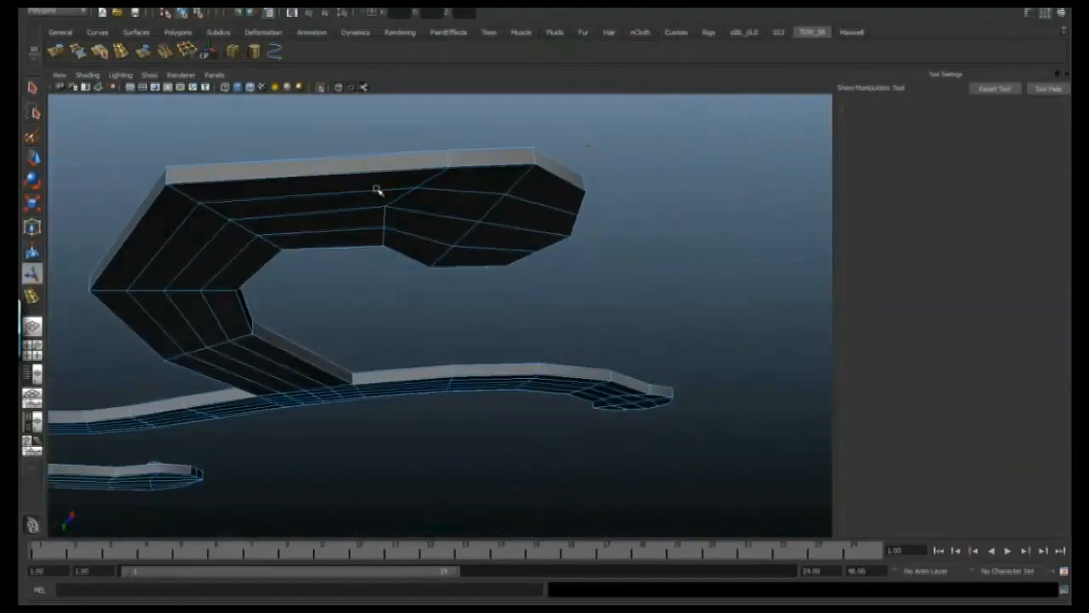
alt+drag(442, 174, 471, 309)
alt+middle_drag(475, 423, 466, 382)
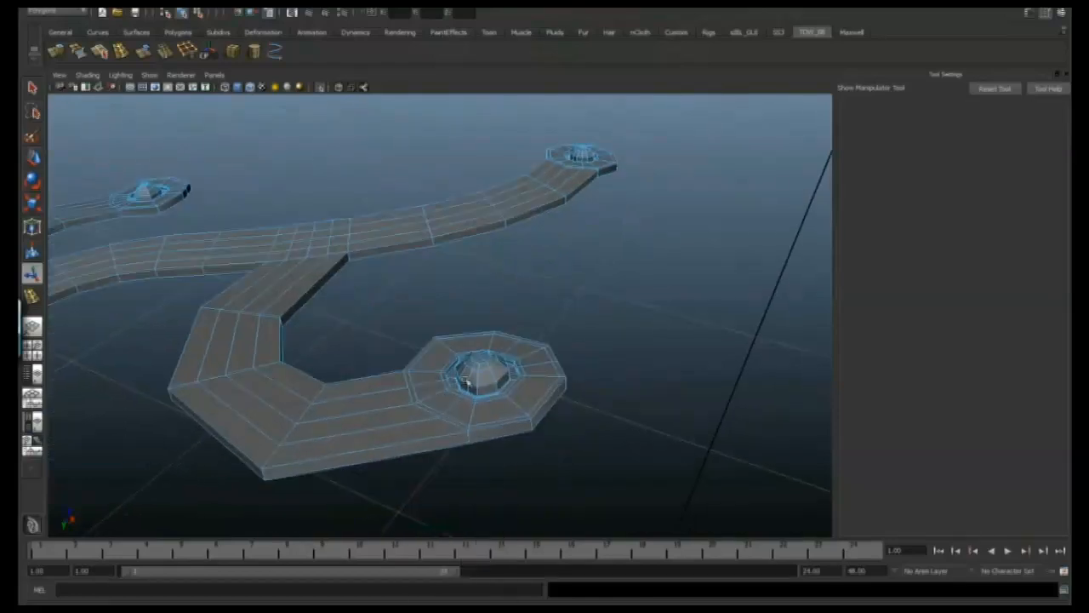
alt+drag(433, 382, 482, 340)
alt+drag(422, 371, 414, 385)
click(188, 53)
Split the top faces beside the first arm's riveted end so the lengthwise edges terminate cleanly.
alt+drag(425, 336, 418, 350)
right_drag(418, 350, 464, 336)
click(119, 53)
click(335, 483)
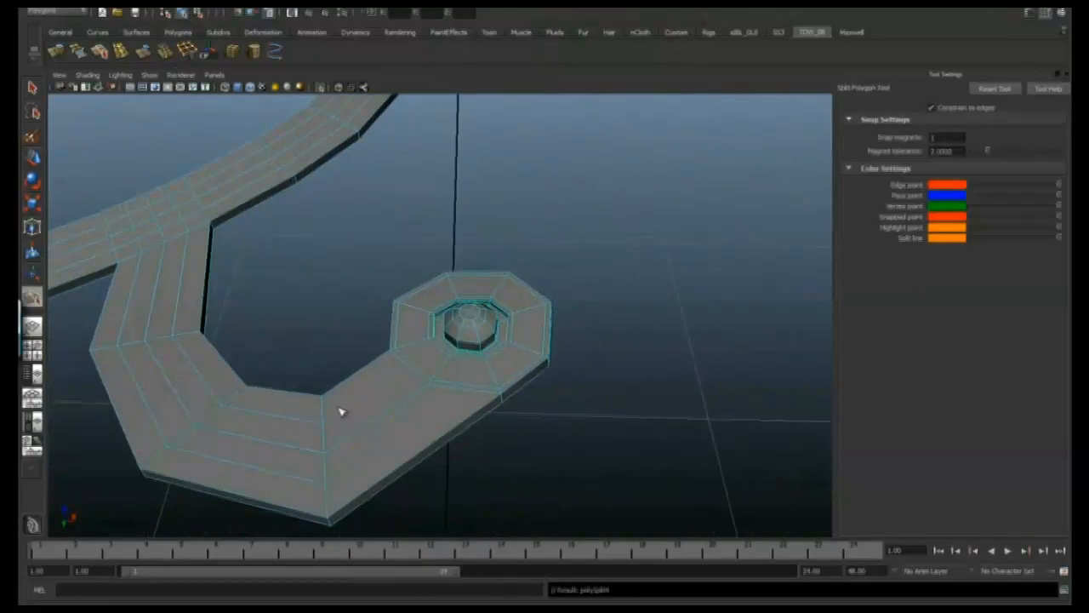
click(34, 89)
Delete the surplus edges under the first arm's end and split the underside faces to match the top.
click(187, 51)
alt+drag(391, 327, 365, 198)
click(92, 54)
click(307, 239)
alt+drag(372, 298, 331, 234)
click(33, 88)
click(331, 232)
Delete the surplus loop edges running through the riveted end of the second side arm.
alt+drag(434, 228, 502, 342)
click(188, 53)
alt+right_drag(502, 342, 491, 343)
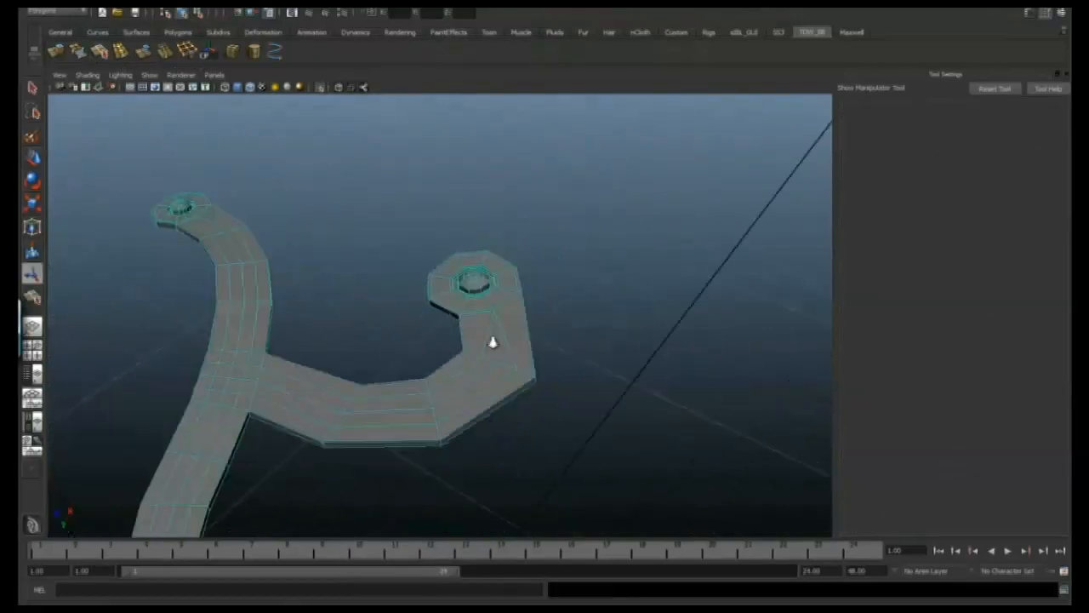
alt+drag(491, 343, 403, 335)
alt+right_drag(404, 335, 510, 323)
alt+middle_drag(510, 323, 691, 301)
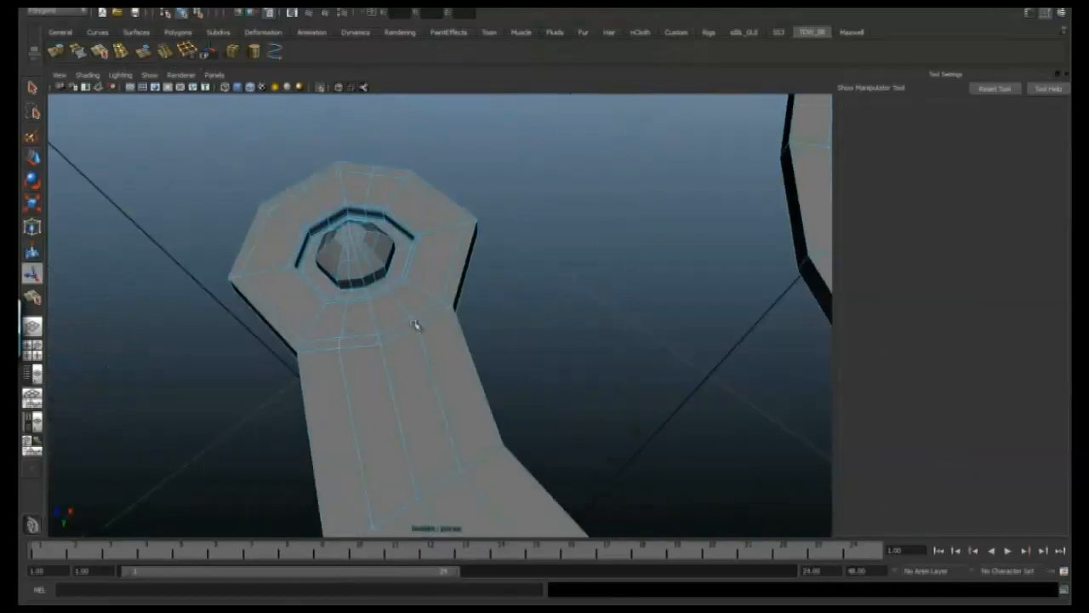
click(191, 53)
alt+drag(438, 341, 447, 297)
alt+drag(451, 203, 422, 322)
key(ctrl+z)
click(180, 52)
Split the top faces beside the second arm's riveted end to tie off the lengthwise edges.
alt+drag(430, 266, 344, 259)
key(F8)
click(103, 54)
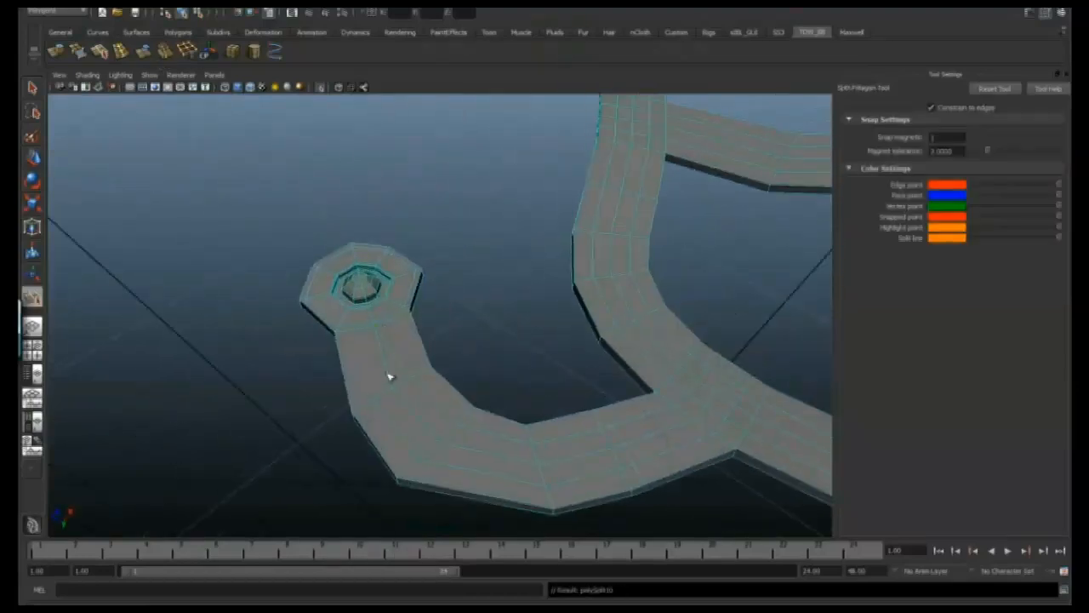
alt+drag(383, 330, 439, 393)
click(32, 88)
Split the underside faces near the second arm's end so the lengthwise edges terminate there.
alt+drag(371, 366, 336, 151)
key(t)
key(y)
click(415, 219)
click(379, 248)
alt+drag(386, 259, 405, 241)
Delete the surplus loop edges running through the riveted end of the main strip.
alt+drag(361, 191, 495, 320)
click(190, 49)
key(f)
alt+right_drag(496, 358, 434, 347)
alt+drag(434, 347, 490, 312)
right_drag(490, 313, 491, 298)
alt+drag(491, 297, 413, 257)
Split the faces beside the main strip's riveted end, including the underside, so the lengthwise edges converge.
click(102, 51)
click(432, 319)
alt+drag(482, 360, 499, 322)
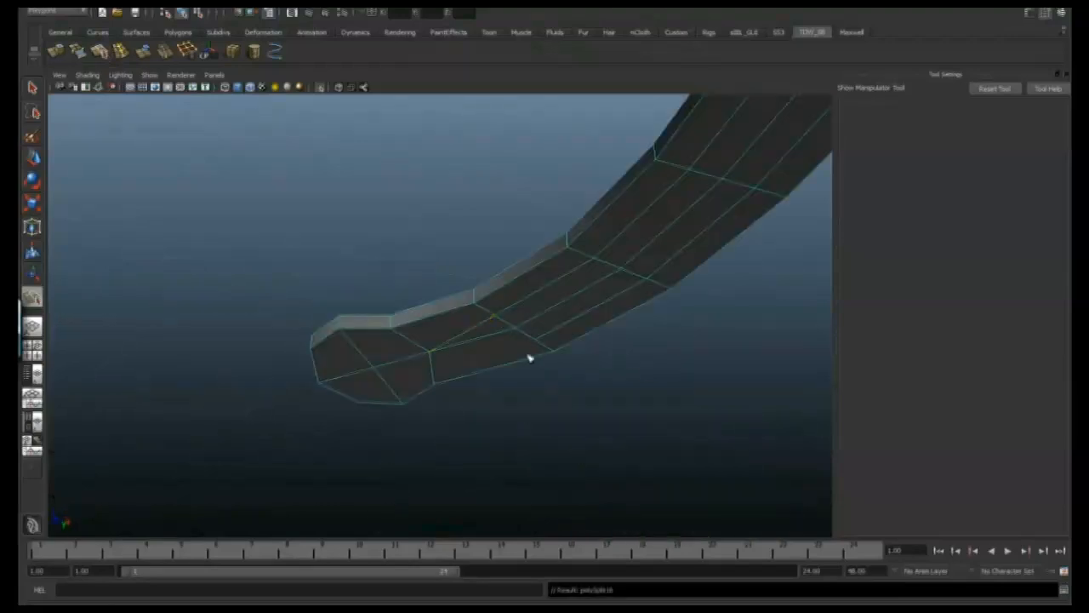
key(Return)
alt+drag(446, 359, 489, 338)
click(32, 91)
Select the central top faces along the main strip and both side arms.
alt+drag(481, 295, 486, 381)
click(146, 53)
alt+right_drag(487, 294, 456, 298)
alt+middle_drag(456, 298, 294, 153)
alt+right_drag(519, 354, 469, 357)
alt+drag(469, 357, 475, 373)
right_drag(489, 394, 488, 424)
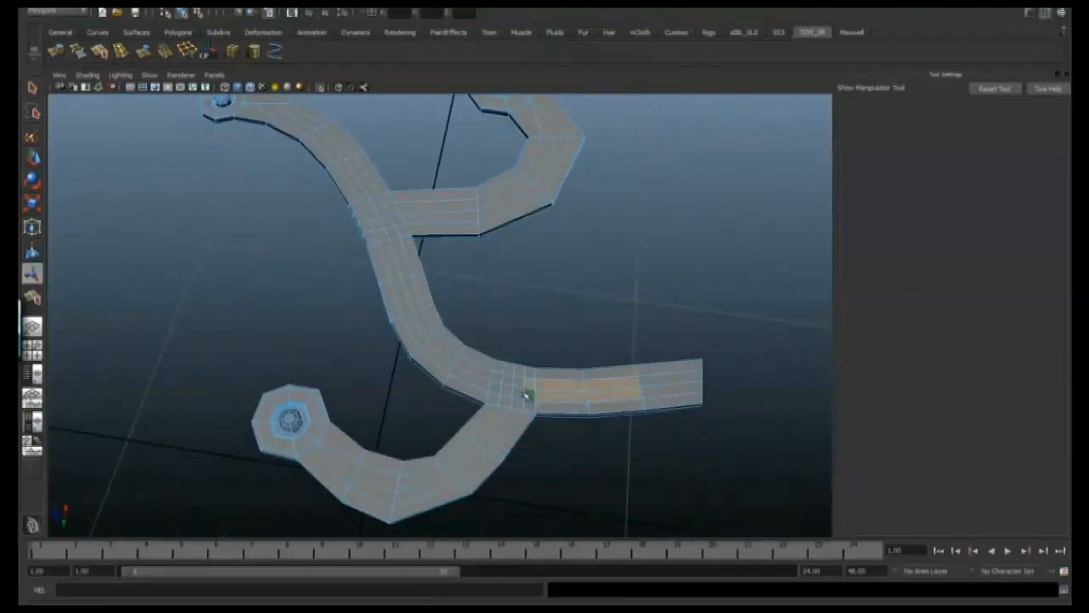
alt+drag(344, 483, 483, 403)
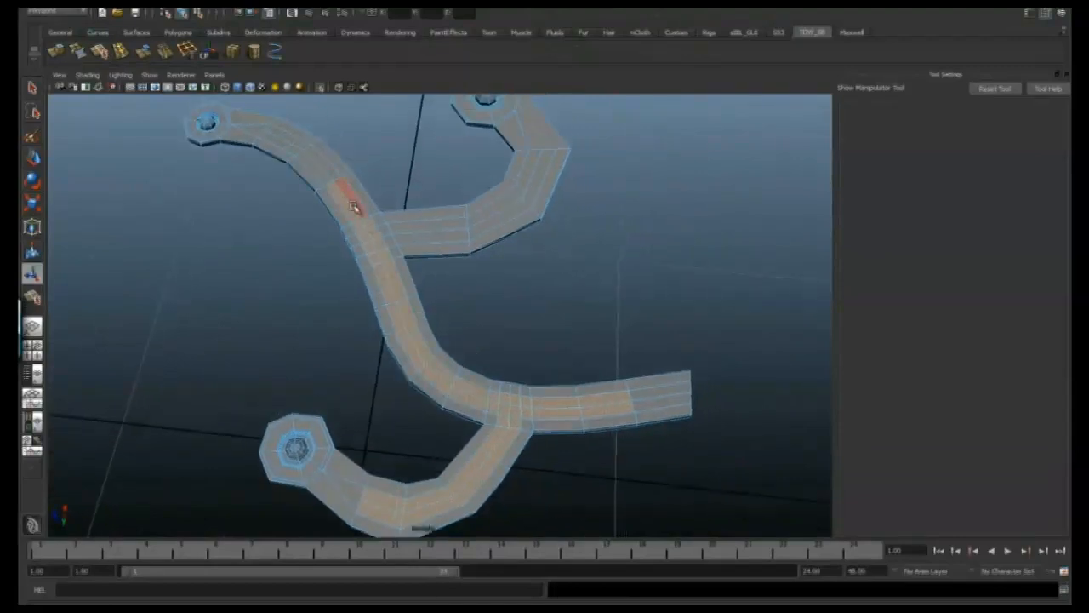
alt+drag(321, 154, 425, 365)
Extrude the selected central faces into a continuous band along the strips and check it with smoothing.
click(57, 52)
alt+drag(328, 264, 400, 328)
drag(381, 289, 380, 288)
alt+drag(372, 279, 382, 322)
key(3)
click(32, 87)
alt+drag(477, 361, 460, 247)
key(F8)
key(1)
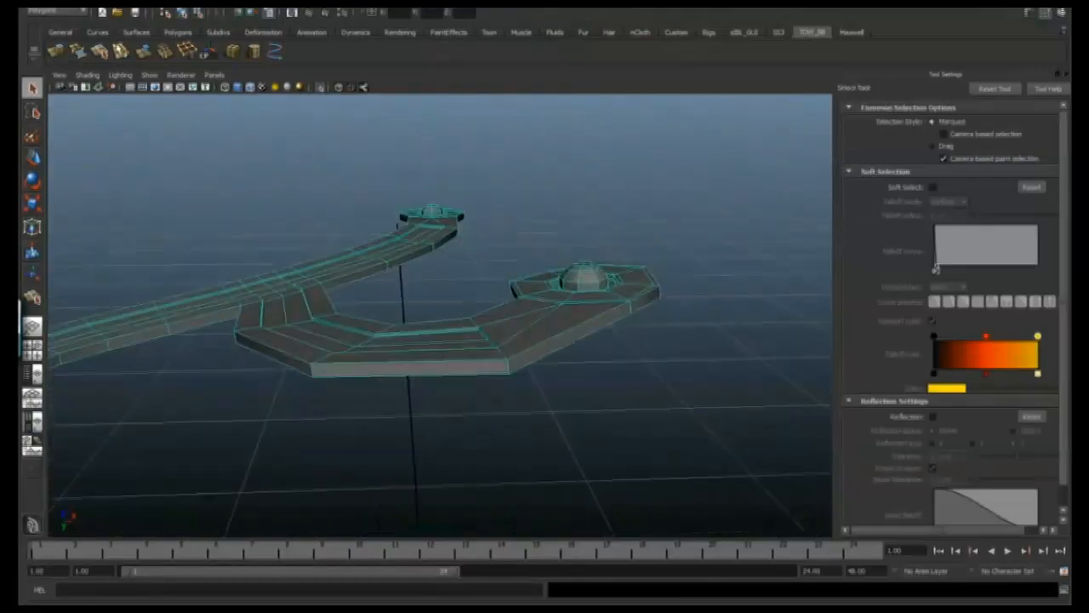
Insert a supporting edge loop on the strip with position maintained at equal distance from edge, and preview it smoothed.
click(121, 52)
click(951, 166)
mouse_move(498, 374)
alt+mouse_down()
mouse_move(547, 377)
mouse_move(440, 383)
mouse_move(503, 388)
mouse_move(523, 402)
mouse_move(502, 383)
alt+mouse_up()
key(3)
click(33, 88)
Insert another supporting edge loop along the strip's outer edge and preview the whole strip smoothed.
alt+drag(246, 272, 273, 345)
key(1)
key(y)
key(3)
click(332, 375)
click(32, 88)
key(3)
right_drag(488, 370, 518, 347)
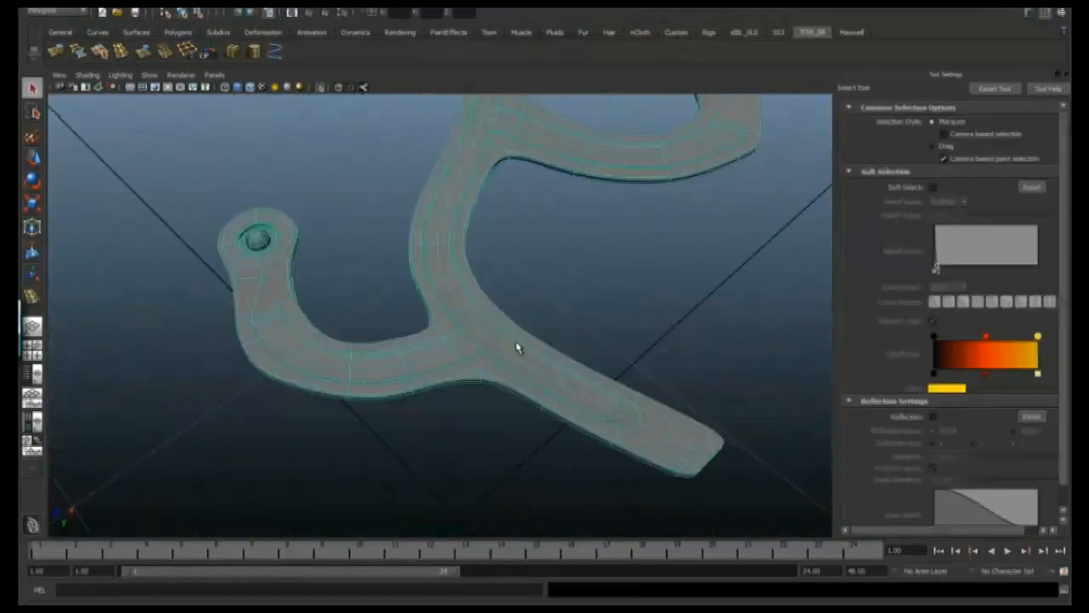
Turn off the isolated view of the strip so the whole gear assembly is displayed again.
click(600, 319)
alt+drag(600, 319, 513, 366)
click(87, 75)
click(128, 190)
mouse_move(284, 207)
alt+mouse_down()
mouse_move(457, 193)
mouse_move(515, 204)
mouse_move(418, 211)
mouse_move(388, 189)
alt+mouse_up()
click(150, 75)
mouse_move(245, 93)
click(275, 101)
Create a faceted polygon cylinder and scale it into a tall, slim shaft near the gear assembly.
alt+drag(454, 261, 396, 255)
alt+right_drag(395, 255, 345, 246)
alt+drag(345, 246, 433, 253)
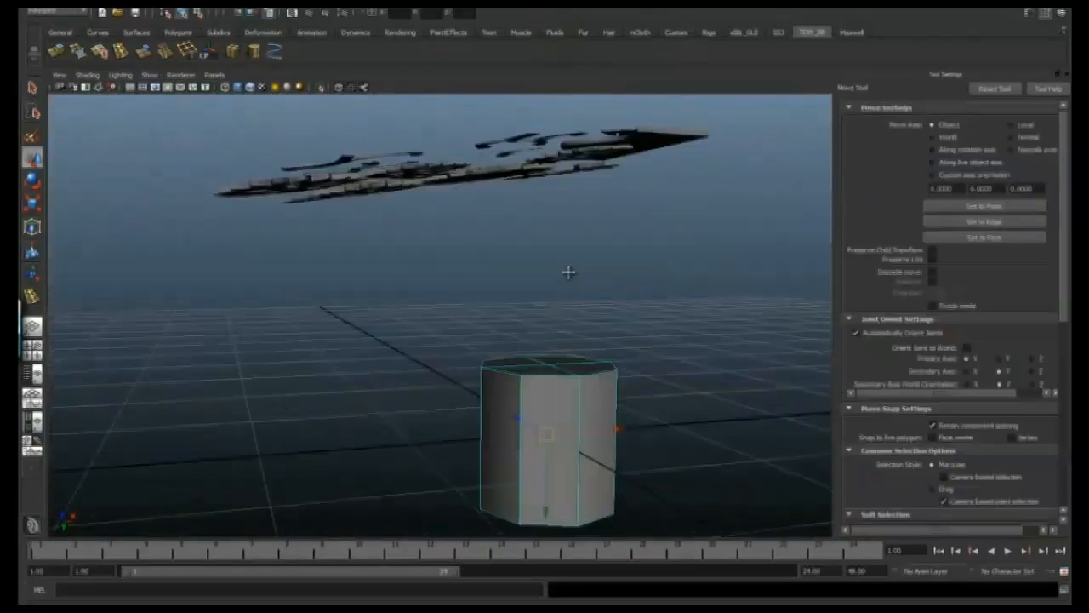
alt+drag(566, 272, 491, 485)
key(r)
alt+drag(491, 485, 513, 345)
Insert an edge loop around the shaft near its lower end, with position maintained at equal distance from edge.
click(119, 53)
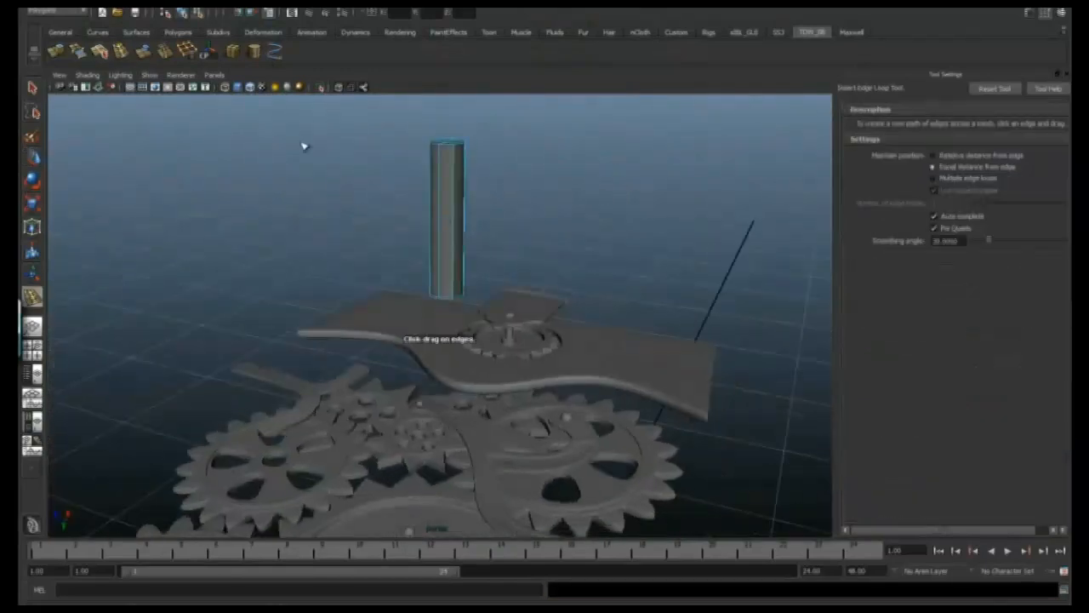
click(455, 279)
key(q)
alt+drag(366, 180, 414, 187)
Extrude the band of faces at the shaft's lower end outward into a flange and preview it smoothed.
right_drag(464, 253, 469, 269)
drag(425, 266, 518, 303)
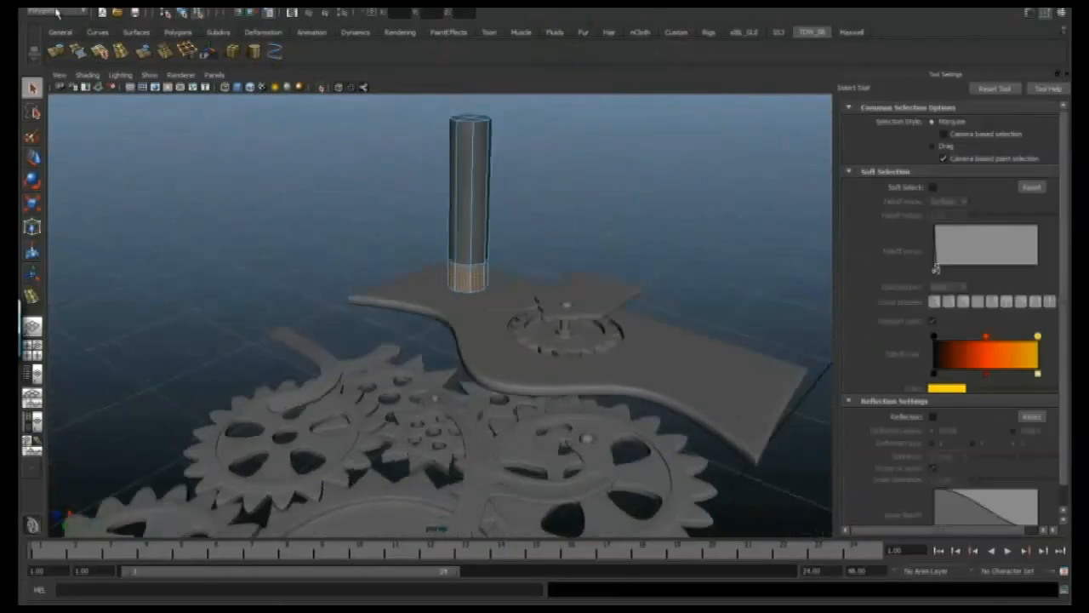
click(56, 51)
alt+drag(451, 144, 539, 133)
alt+middle_drag(540, 133, 528, 155)
drag(384, 272, 517, 316)
key(3)
Insert supporting edge loops on the flanged shaft and scale the whole shaft down.
key(y)
alt+drag(266, 234, 341, 242)
right_drag(485, 248, 510, 238)
alt+right_drag(510, 256, 426, 263)
key(r)
alt+drag(503, 281, 434, 274)
key(w)
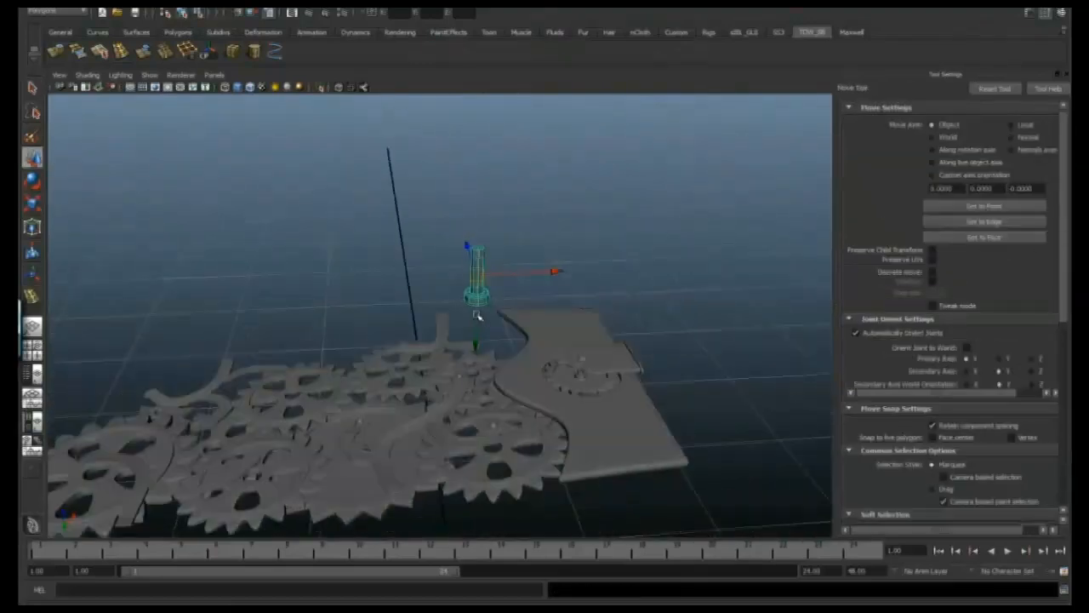
Move the flanged shaft onto the gear's center and fit it beneath the arm's riveted end.
alt+drag(477, 479, 396, 372)
key(r)
key(w)
drag(408, 430, 437, 328)
alt+right_drag(438, 328, 554, 328)
alt+middle_drag(476, 319, 537, 298)
alt+drag(409, 335, 323, 288)
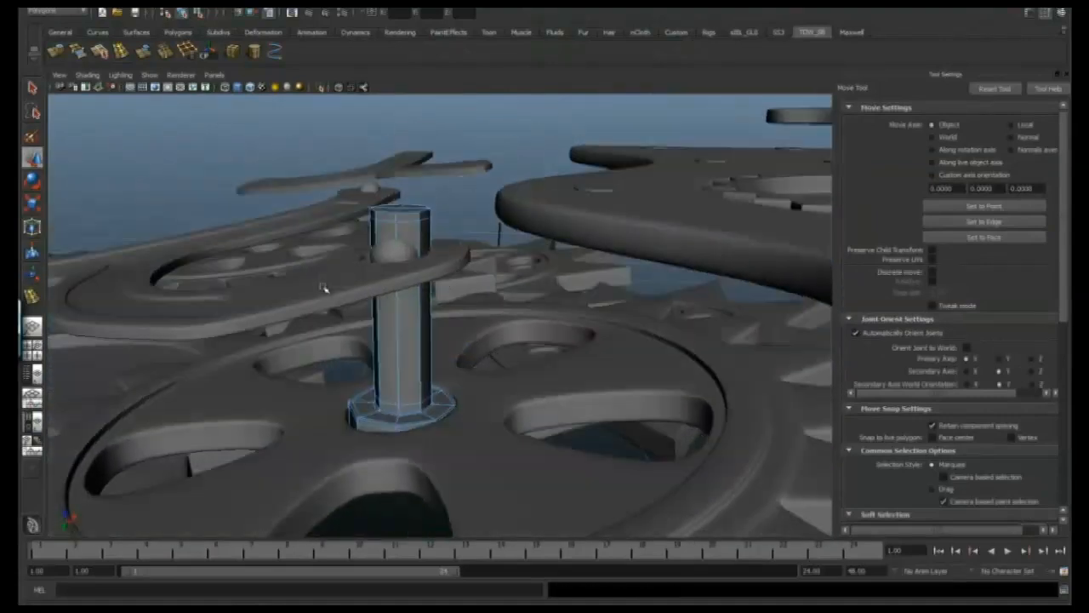
alt+drag(402, 293, 393, 314)
alt+drag(385, 377, 387, 332)
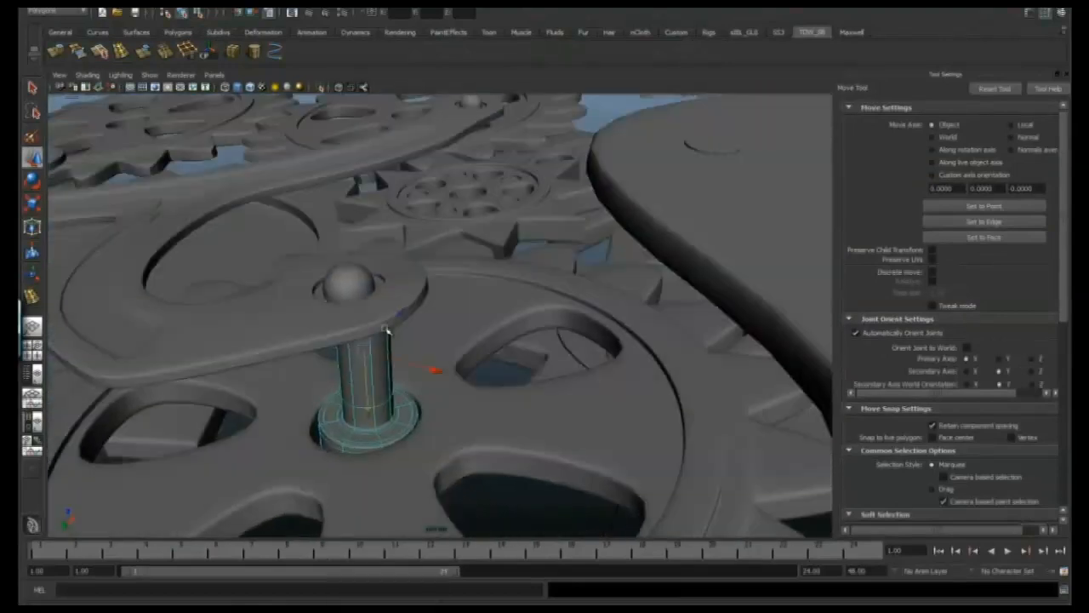
alt+drag(436, 372, 477, 417)
key(e)
key(w)
Select the gear's central hub vertices in wireframe and adjust them around the shaft's base.
click(481, 416)
right_drag(482, 416, 464, 376)
alt+drag(463, 376, 451, 408)
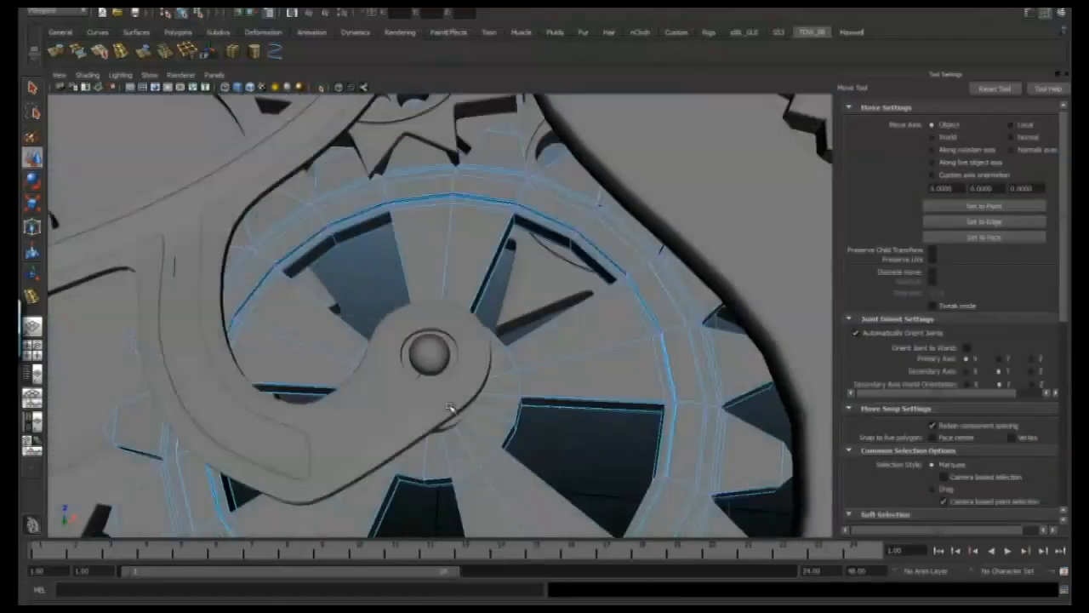
key(4)
drag(385, 333, 493, 444)
mouse_move(494, 444)
alt+mouse_down()
mouse_move(443, 382)
mouse_move(405, 392)
mouse_move(541, 390)
mouse_move(418, 369)
mouse_move(384, 320)
alt+mouse_up()
key(r)
key(5)
key(w)
key(e)
Adjust the vertices around the rivet on the disc-shaped end above the shaft.
alt+drag(475, 317, 519, 291)
key(w)
alt+right_drag(520, 292, 579, 294)
right_drag(499, 221, 447, 221)
alt+drag(476, 297, 466, 470)
alt+drag(493, 468, 492, 391)
alt+drag(464, 191, 383, 198)
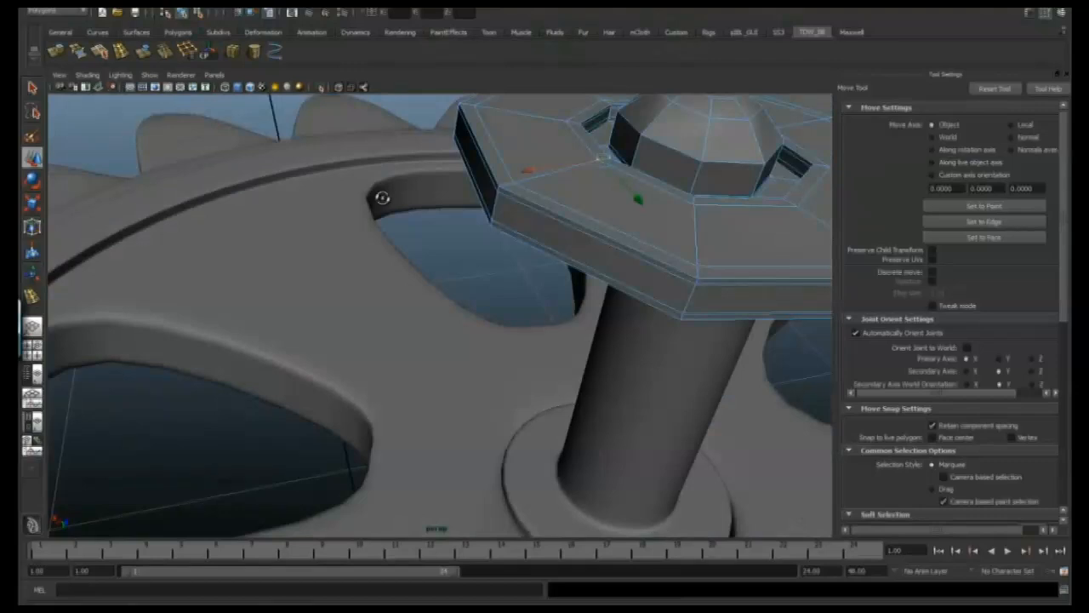
alt+drag(383, 197, 408, 162)
alt+right_drag(409, 162, 375, 191)
drag(403, 200, 356, 353)
alt+drag(511, 353, 337, 372)
key(r)
key(w)
right_drag(337, 372, 298, 372)
Return the flanged shaft to object mode and fit it between the riveted arm end and the large solid wheel.
alt+drag(323, 372, 511, 200)
alt+drag(511, 200, 505, 257)
alt+drag(440, 339, 473, 344)
alt+drag(375, 347, 396, 358)
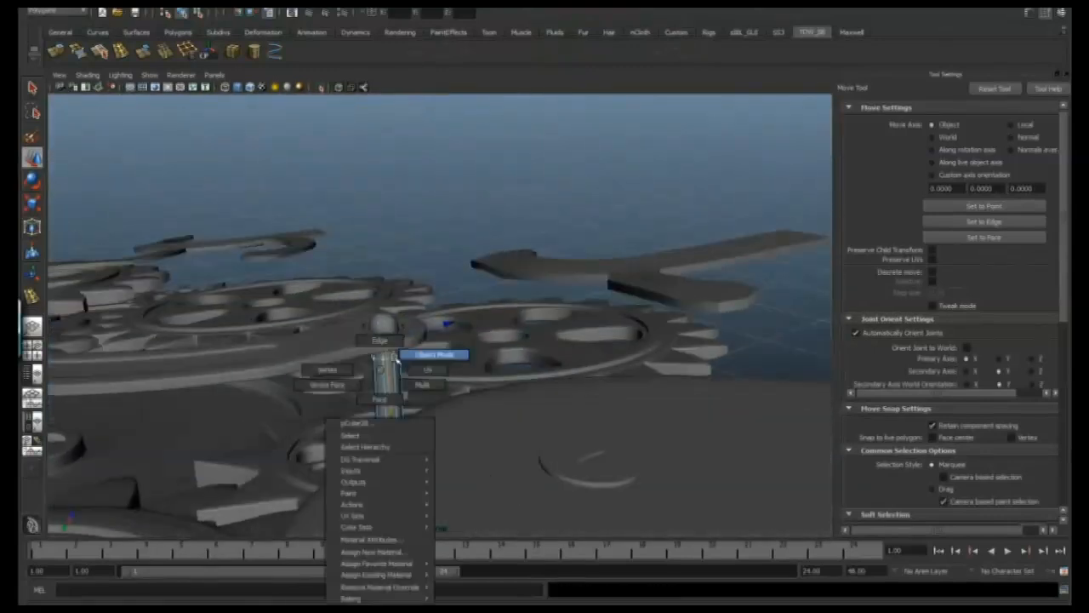
right_drag(396, 358, 398, 358)
alt+drag(397, 357, 397, 377)
alt+right_drag(396, 377, 377, 365)
mouse_move(377, 365)
alt+mouse_down()
mouse_move(503, 367)
mouse_move(588, 352)
mouse_move(462, 421)
mouse_move(377, 383)
alt+mouse_up()
alt+drag(377, 383, 375, 417)
drag(333, 292, 366, 208)
key(f)
Extrude the faces at the large solid wheel's center to form a raised ring around a hole.
alt+drag(460, 332, 384, 277)
alt+right_drag(385, 277, 358, 293)
alt+drag(451, 341, 408, 306)
click(473, 378)
key(w)
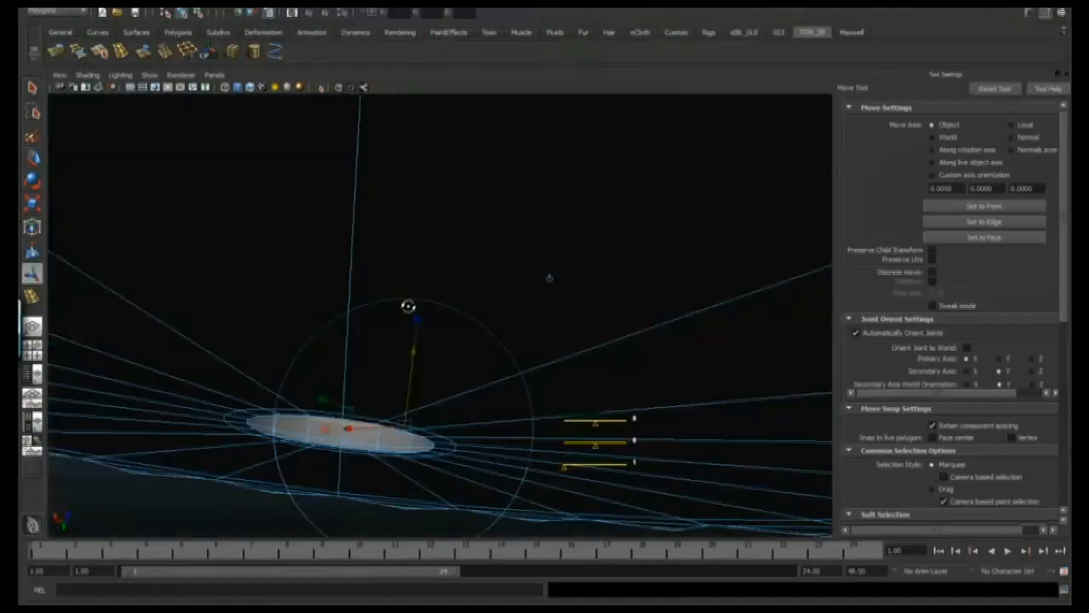
alt+drag(425, 358, 380, 379)
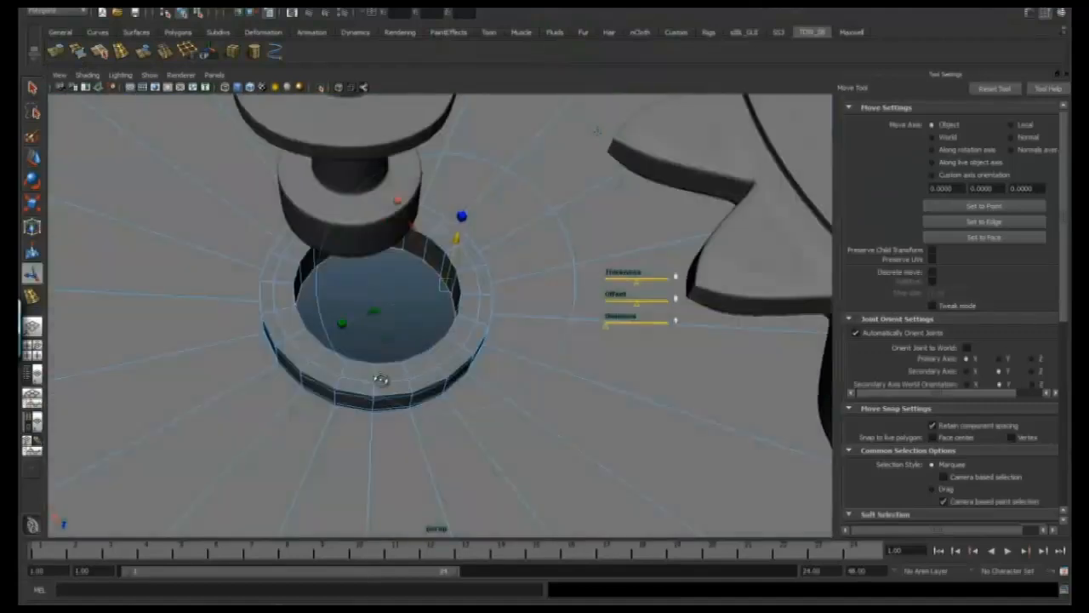
Merge the selected vertices around the wheel's central hole using the Merge Vertices options.
alt+drag(502, 212, 317, 397)
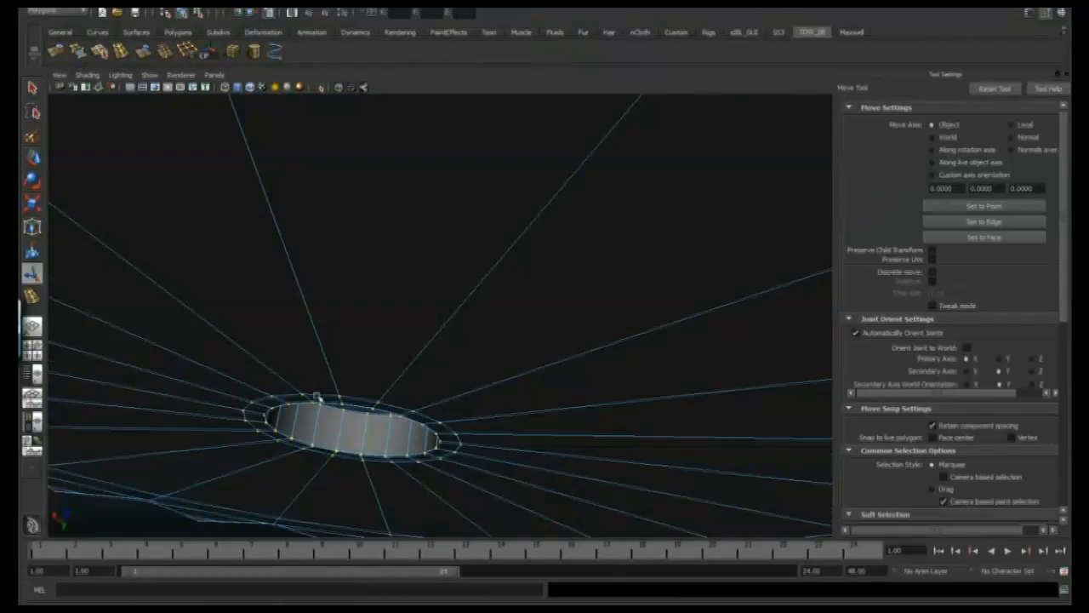
click(395, 273)
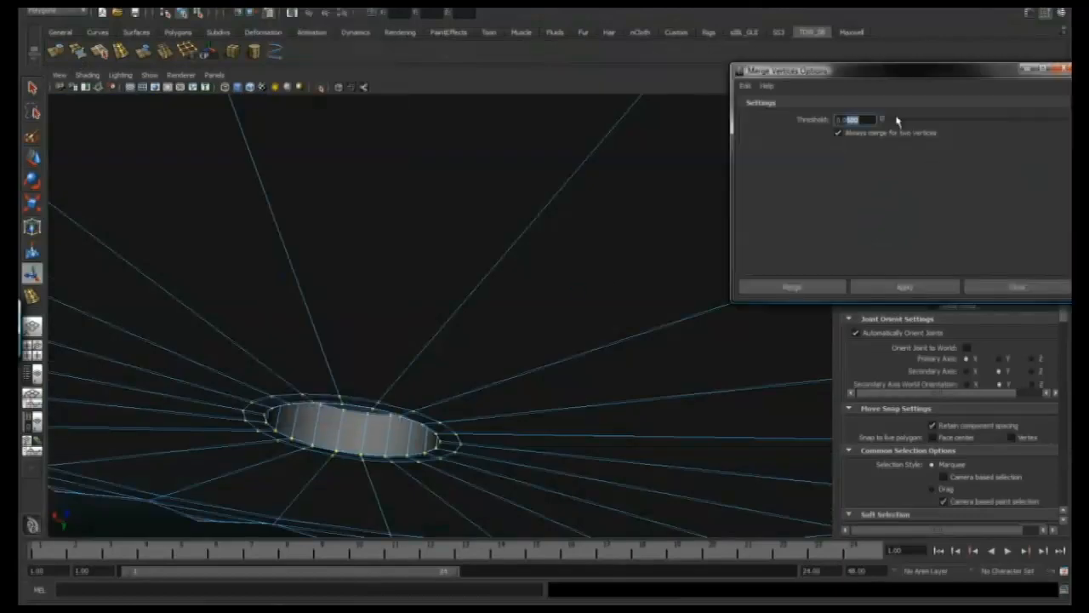
alt+drag(495, 351, 486, 261)
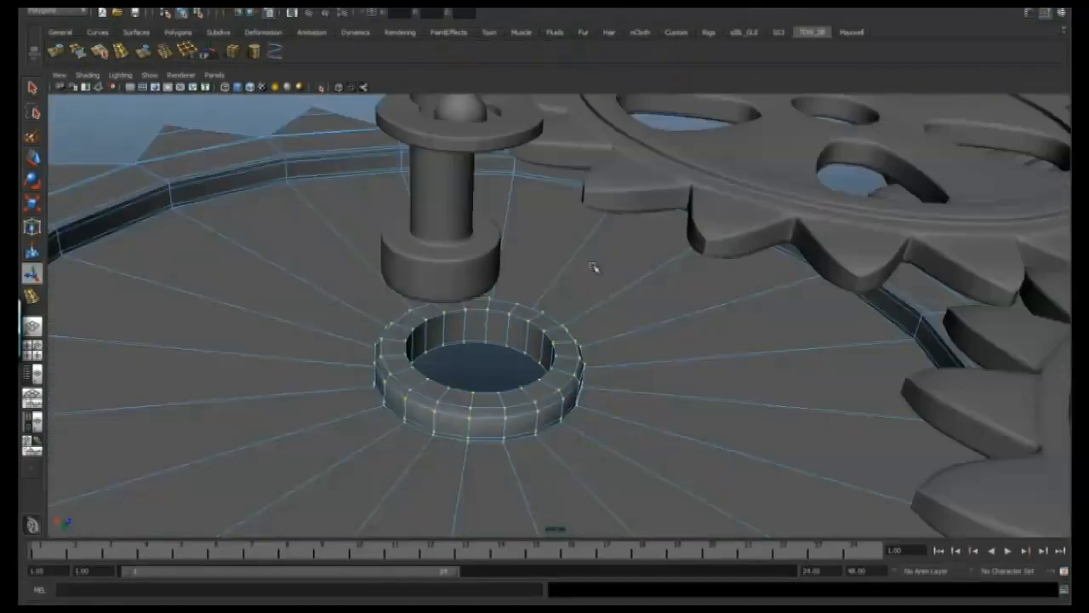
Move the flanged shaft beneath the arm's rivet and shift the wheel so its ring surrounds the shaft's base.
alt+drag(590, 267, 548, 343)
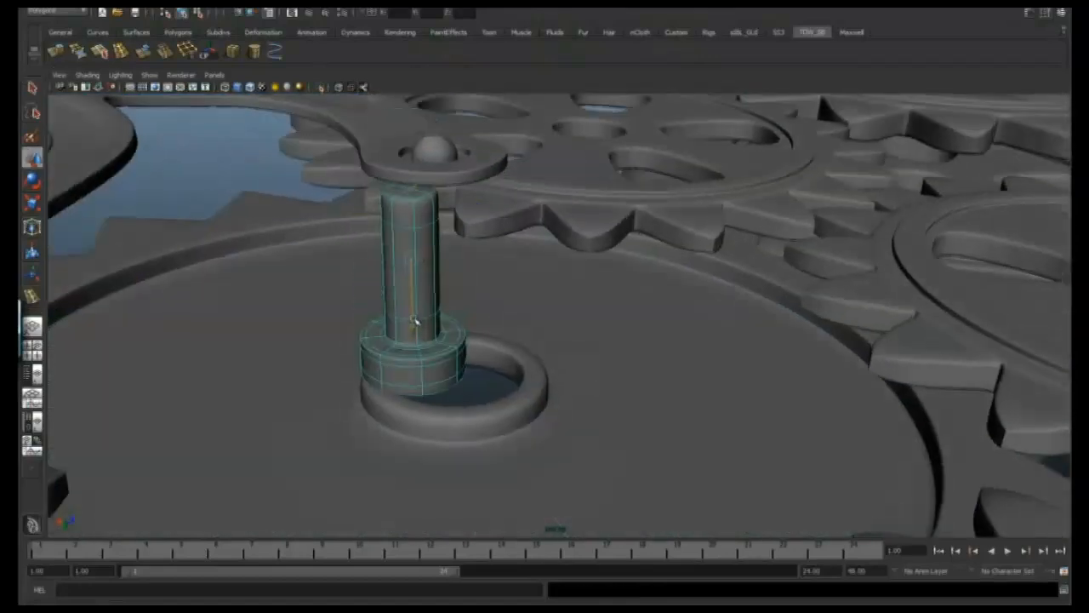
alt+drag(414, 312, 437, 302)
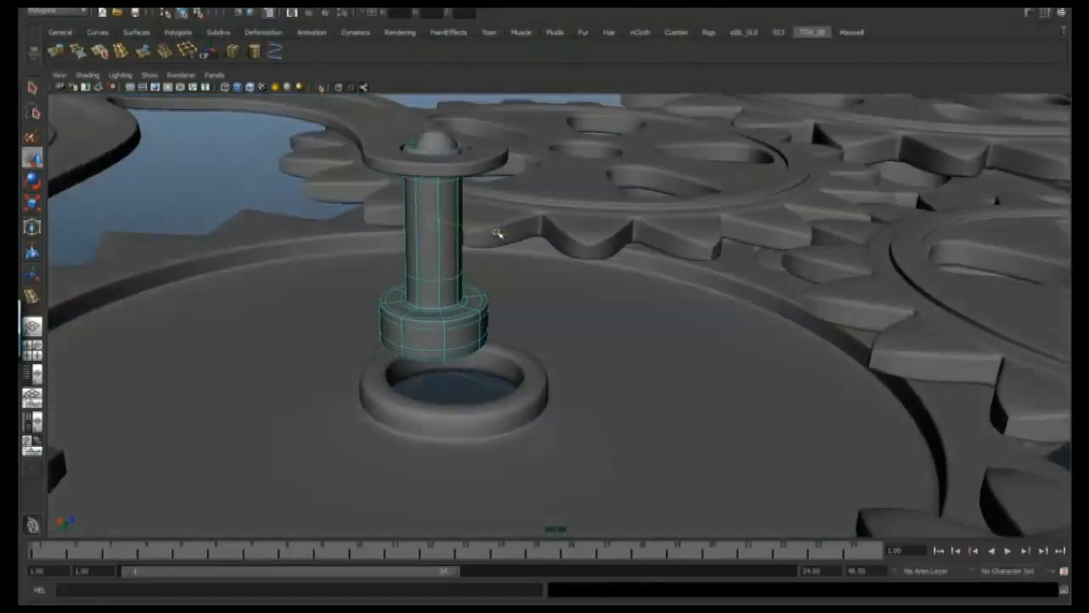
alt+drag(436, 332, 576, 319)
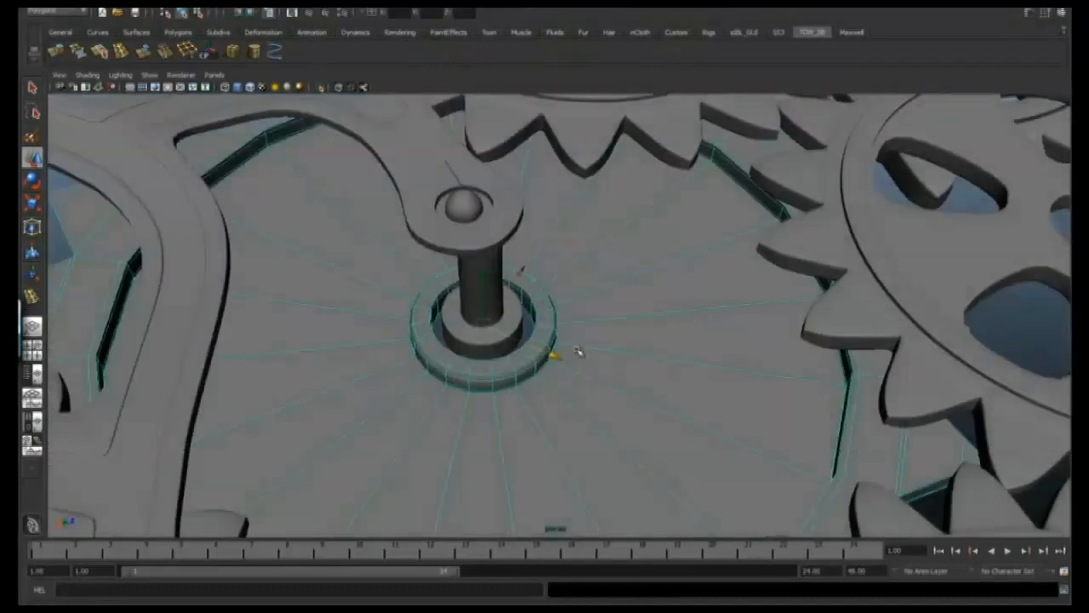
alt+drag(579, 351, 530, 233)
Scale the vertices of the wheel's central ring to fit closely around the shaft's flange.
key(r)
double_click(33, 205)
alt+drag(361, 381, 418, 367)
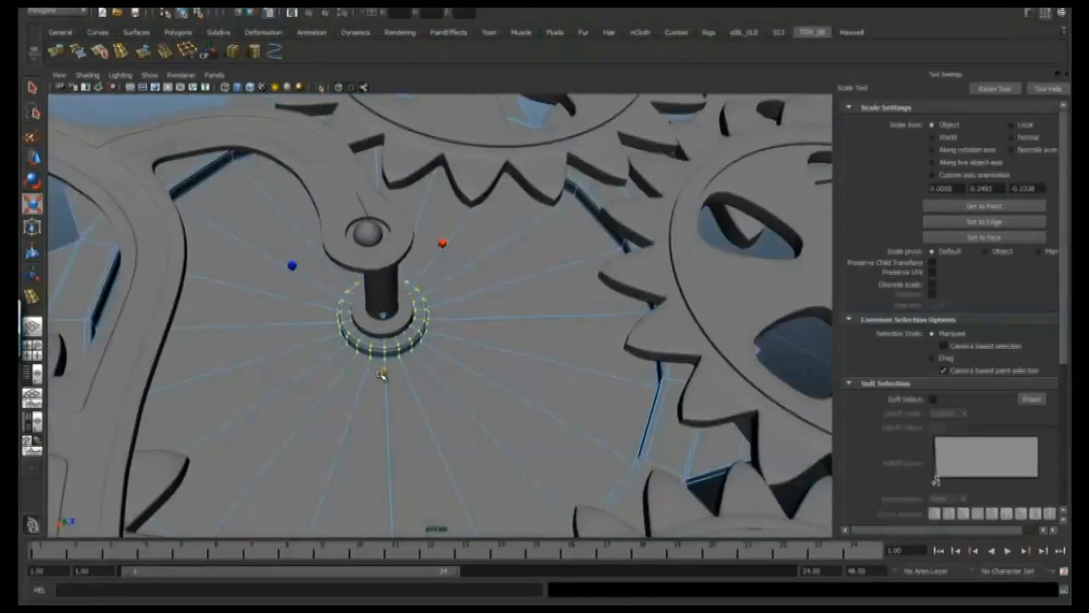
key(F8)
click(394, 324)
key(w)
alt+drag(394, 324, 347, 259)
Select the vertices around the hub to refine the fit of its parts, and return to object mode.
key(F8)
click(341, 244)
key(F8)
drag(445, 236, 285, 364)
key(F8)
click(369, 219)
click(312, 255)
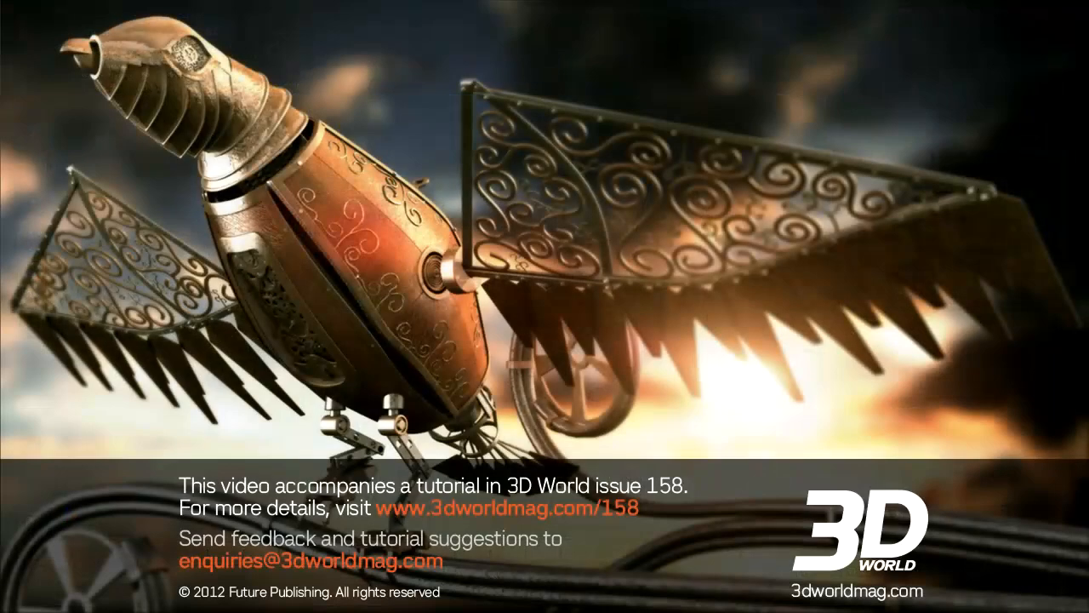